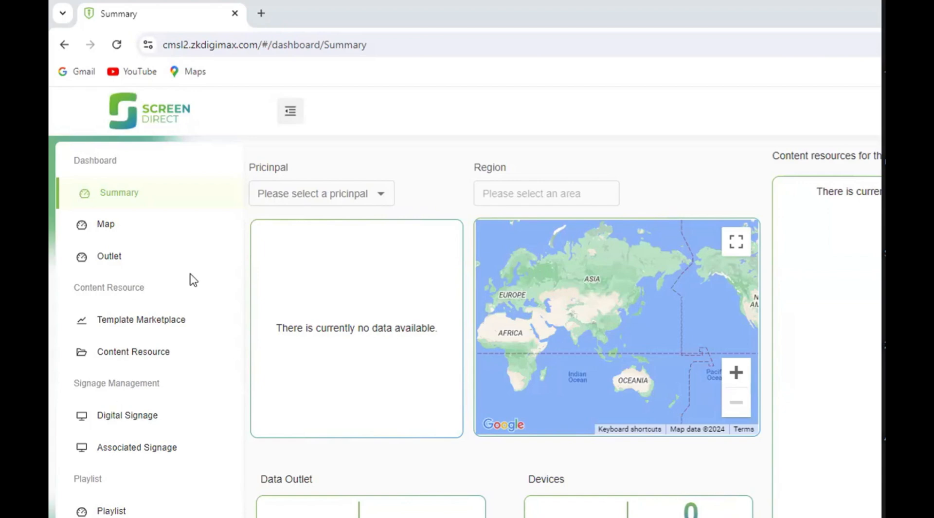
- Look over the navigation sections and open the Pricinpal Management page under System Management
scroll(192, 277, "down", 2)
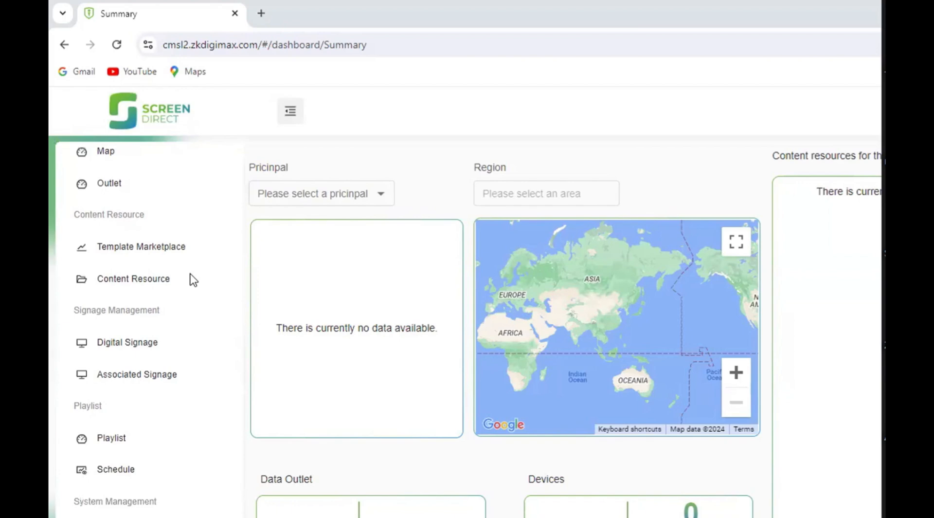
scroll(193, 280, "down", 2)
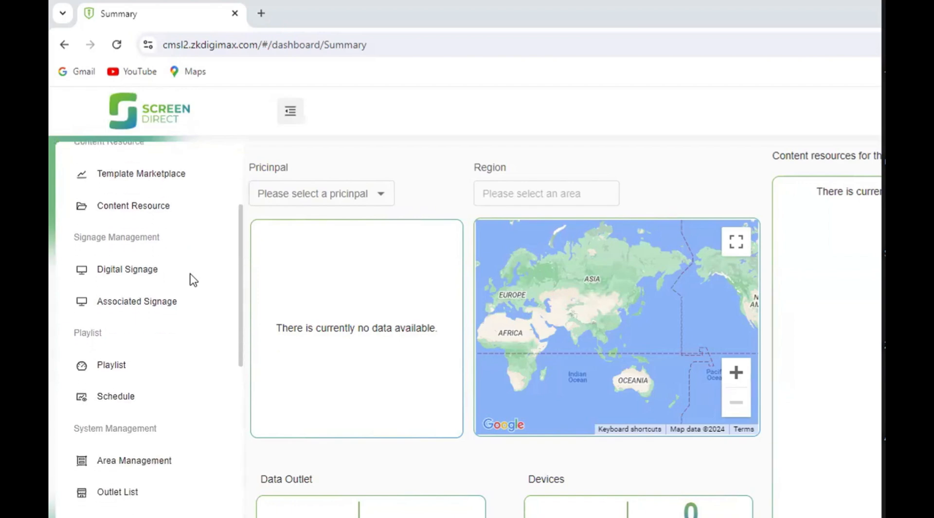
scroll(194, 279, "down", 2)
scroll(193, 280, "down", 4)
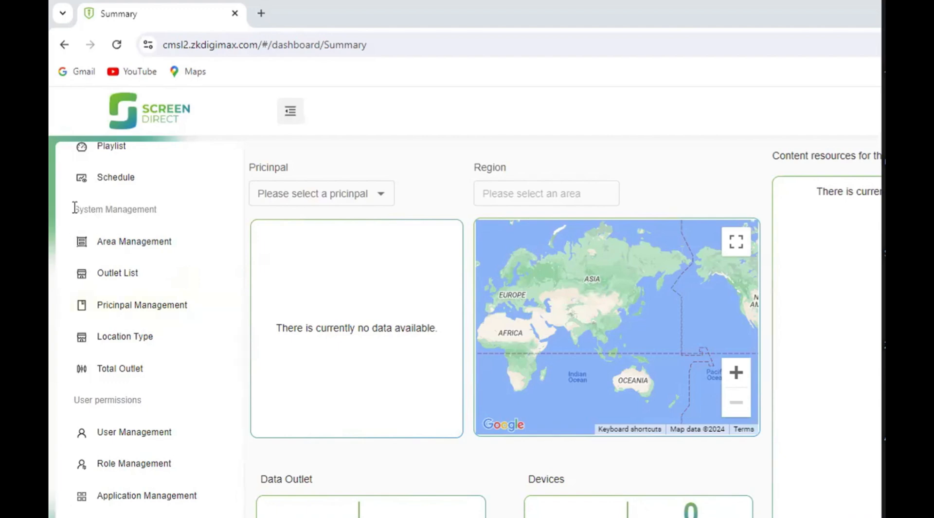
scroll(107, 225, "up", 4)
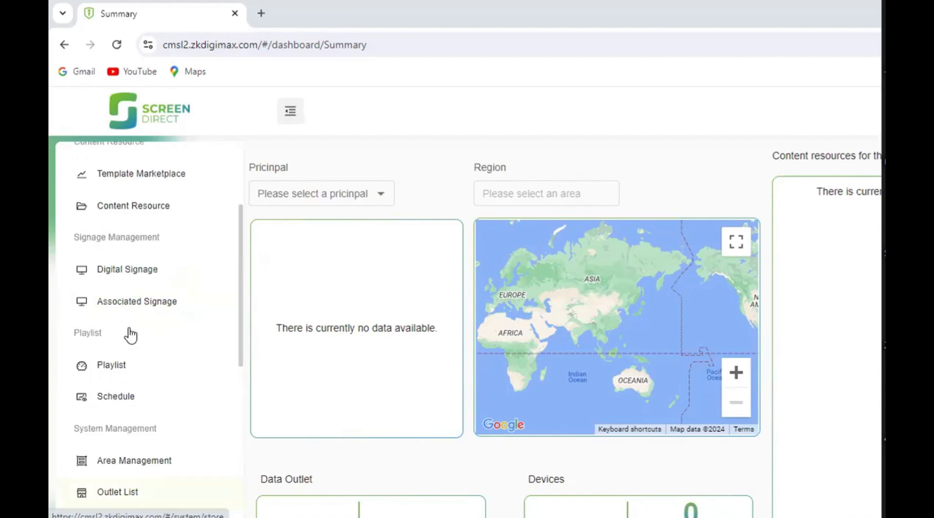
scroll(130, 335, "down", 4)
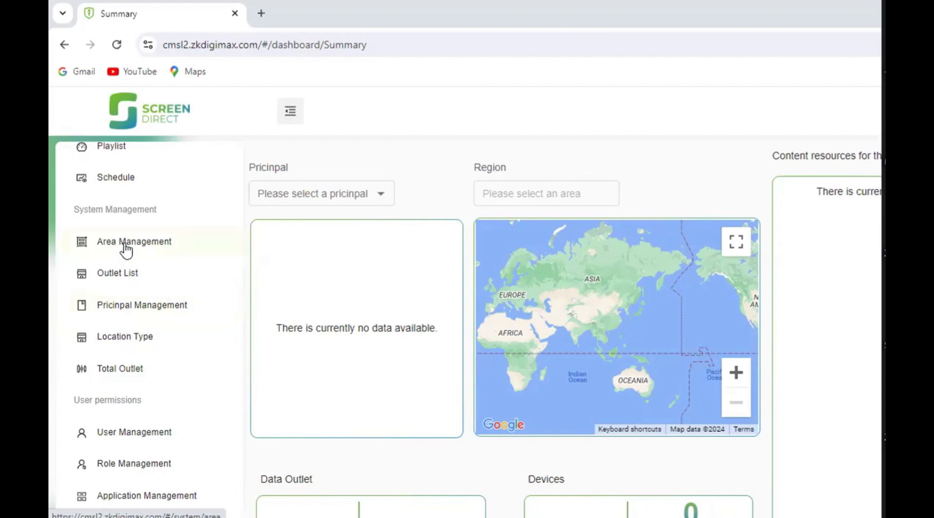
left_click(123, 306)
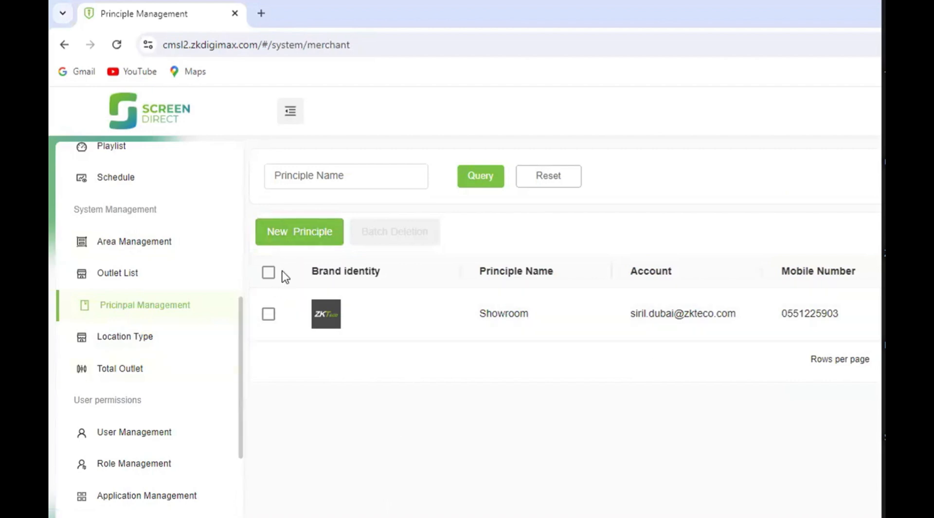
- Start a new principle and upload the xyz image from Downloads as its brand identity
left_click(300, 235)
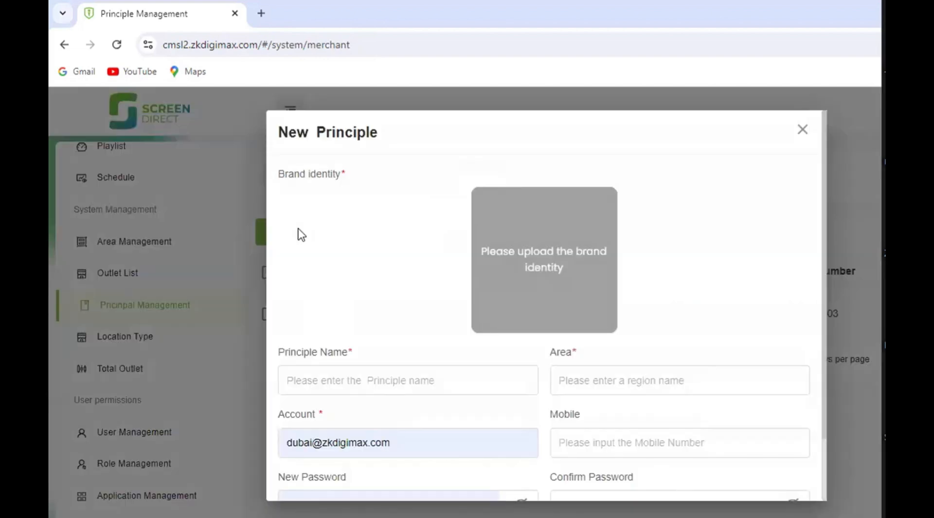
left_click(541, 257)
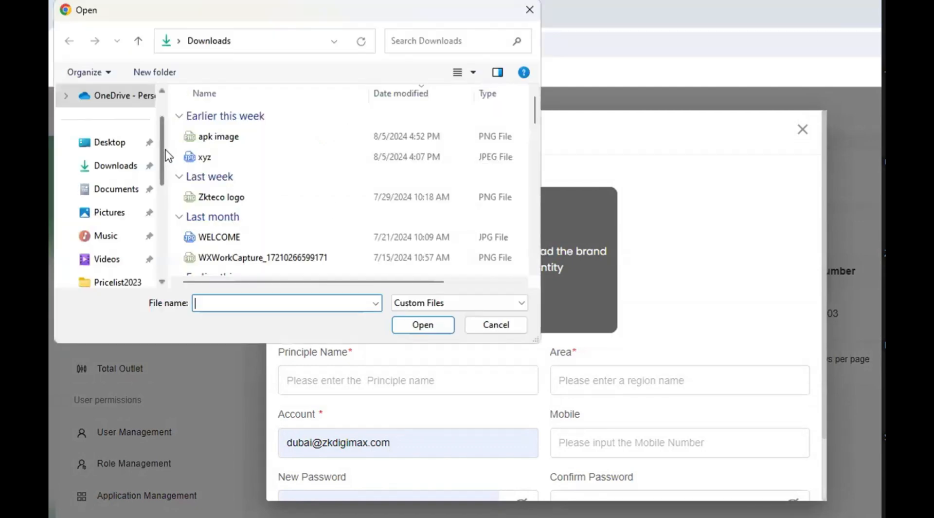
double_click(225, 156)
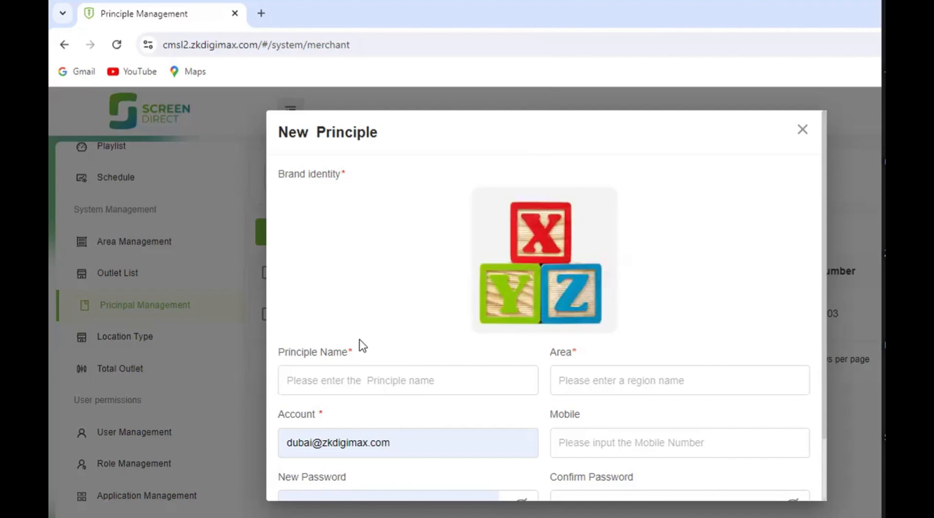
- Set the new principle's name to XYZ and its area to "AL qusais"
left_click(355, 391)
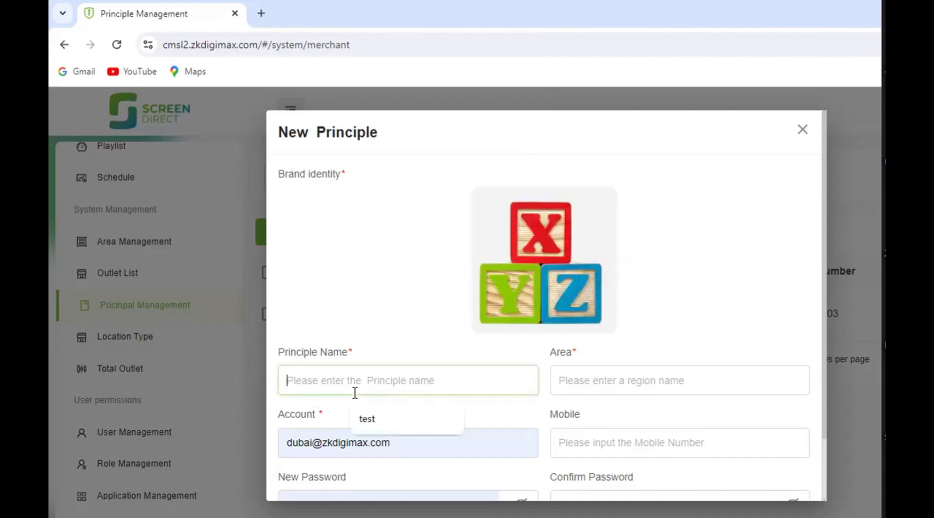
type("X")
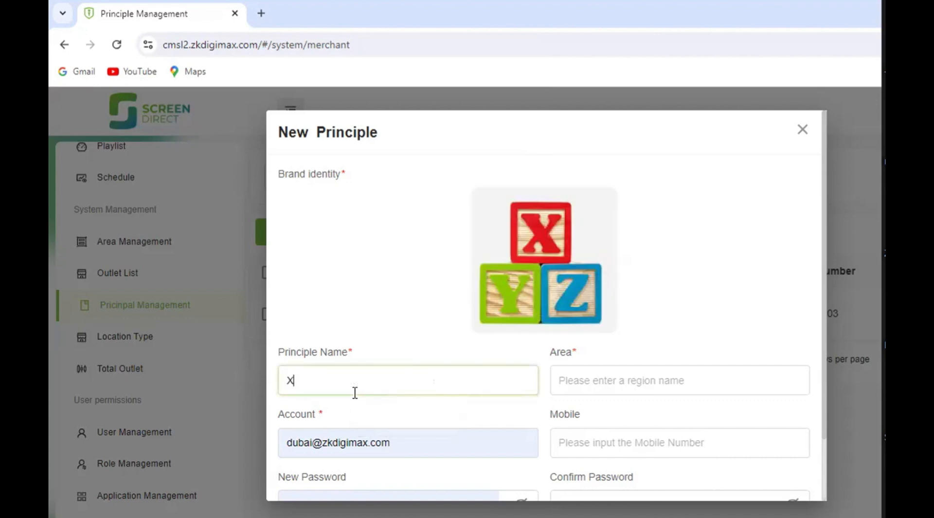
type("YZ")
left_click(593, 379)
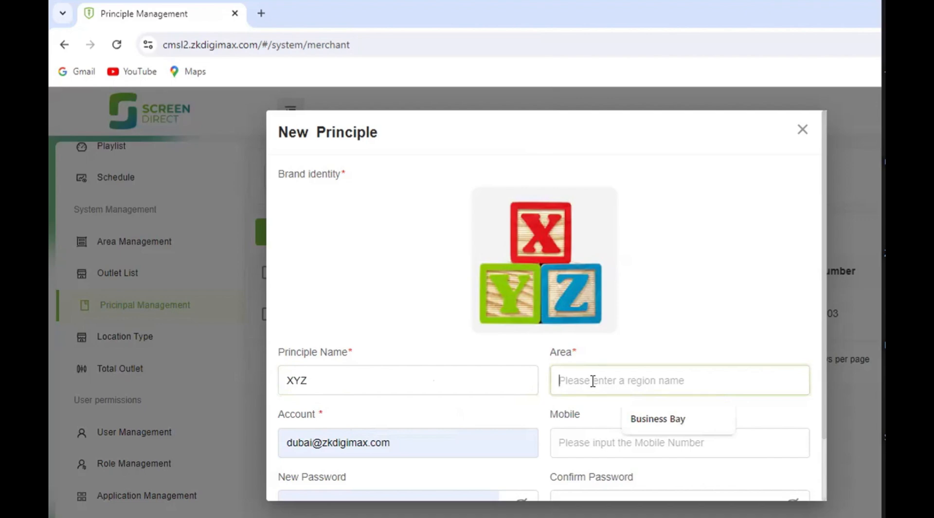
type("D")
key("BackSpace")
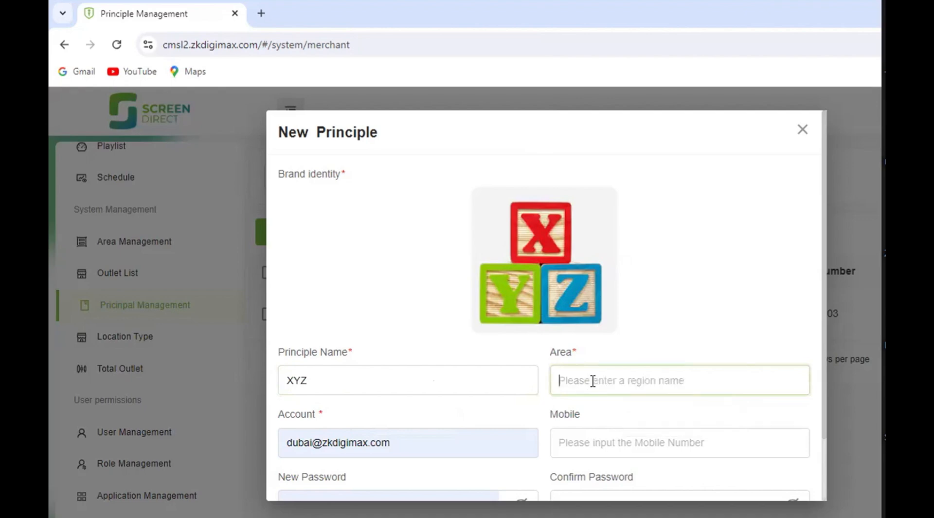
type("AL qusais")
- Replace the prefilled account with the principle's e-mail address and fill in the mobile number from the saved suggestion
scroll(642, 373, "down", 2)
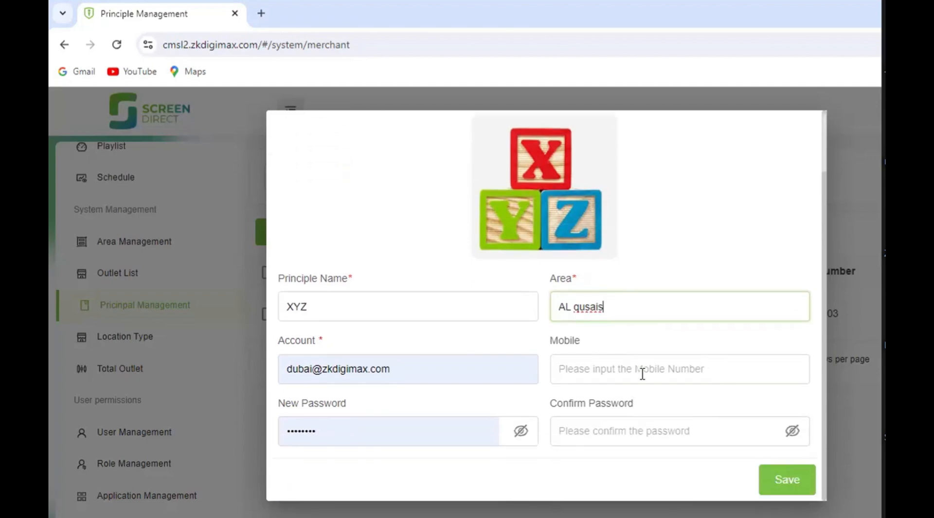
left_click(457, 372)
key("BackSpace")
key("BackSpace")
key("BackSpace")
key("BackSpace")
key("BackSpace")
key("BackSpace")
key("BackSpace")
key("BackSpace")
key("BackSpace")
key("BackSpace")
key("BackSpace")
key("BackSpace")
key("BackSpace")
key("BackSpace")
key("BackSpace")
key("BackSpace")
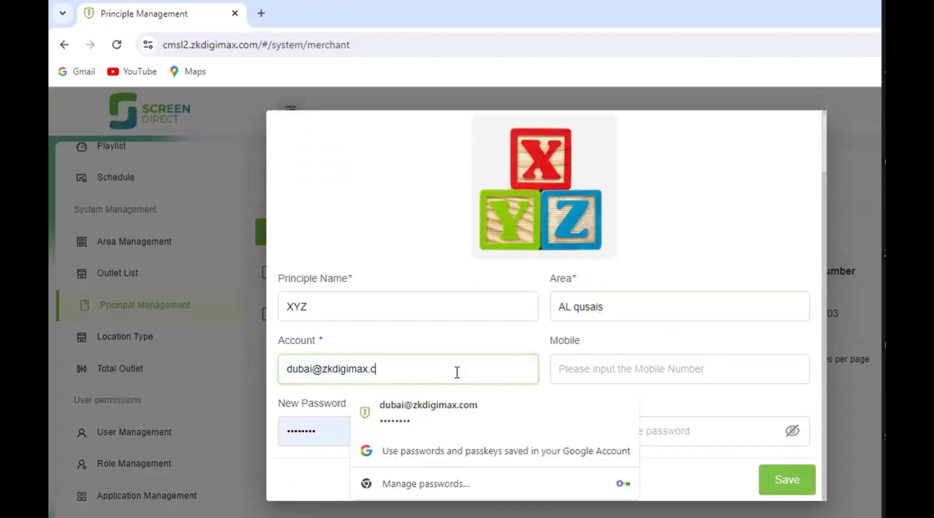
key("BackSpace")
key("BackSpace")
key("BackSpace")
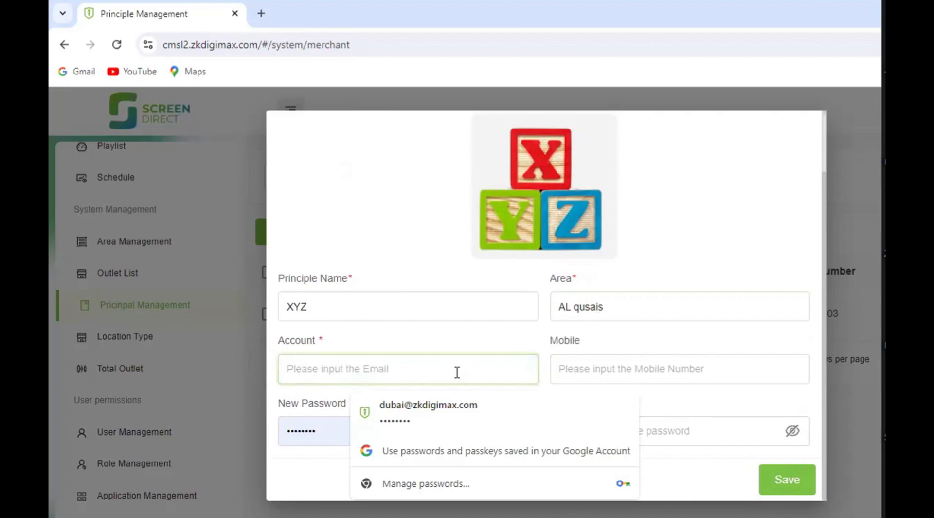
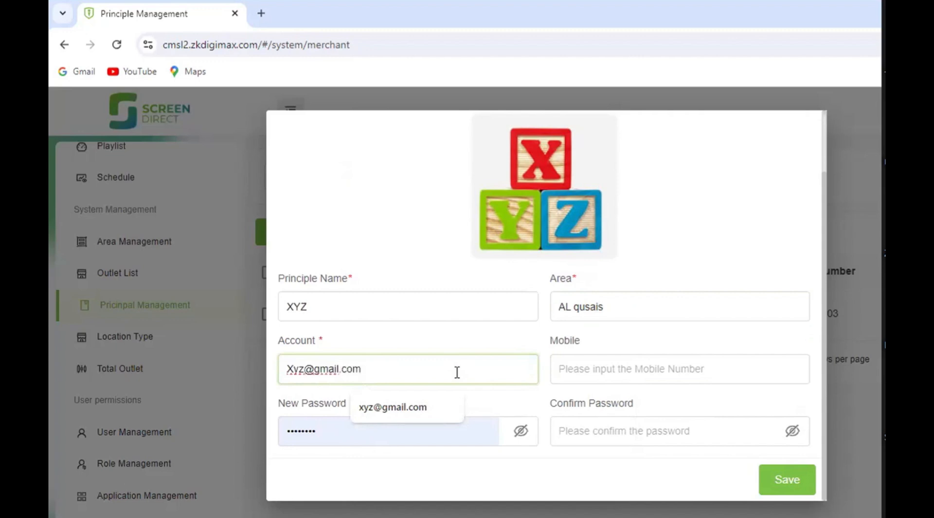
left_click(616, 374)
left_click(663, 411)
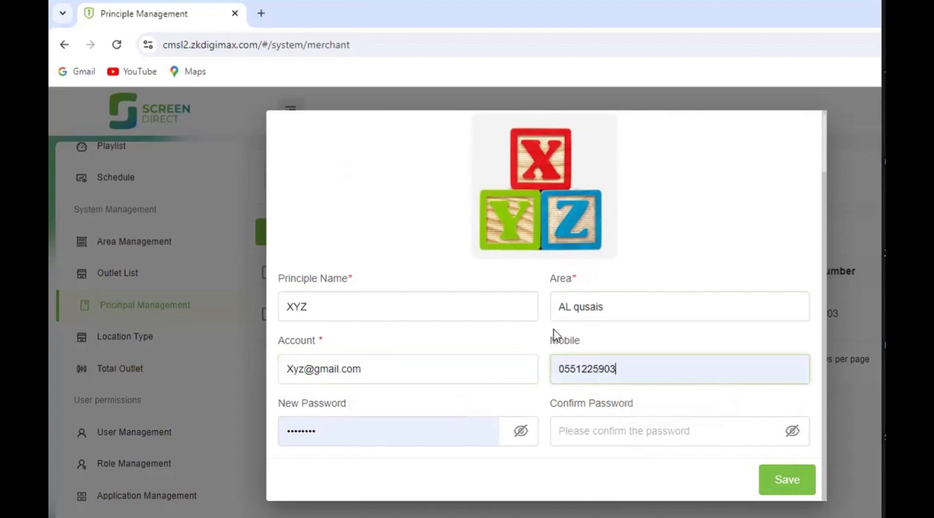
- Replace the prefilled new password with the principle's account password and repeat it in the confirm password field
left_click(400, 442)
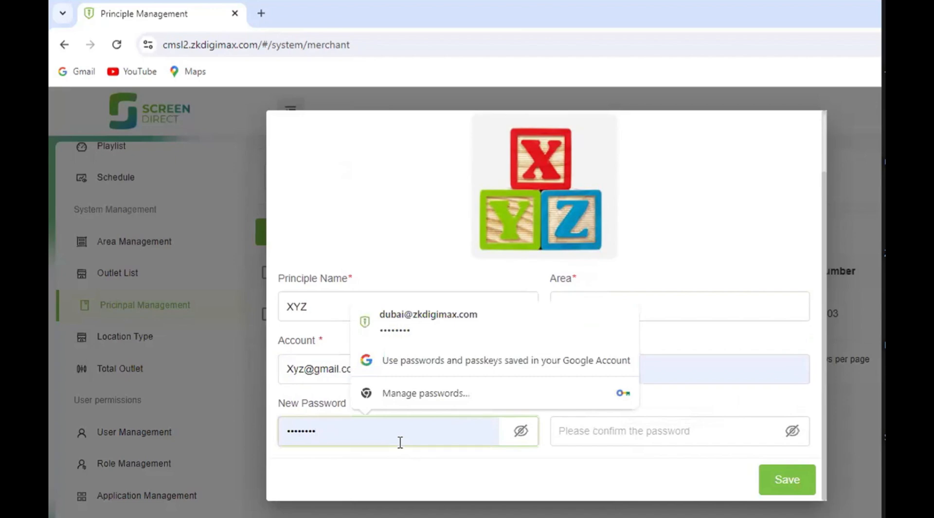
key("BackSpace")
key("BackSpace")
key("BackSpace")
key("BackSpace")
key("BackSpace")
key("BackSpace")
key("BackSpace")
key("BackSpace")
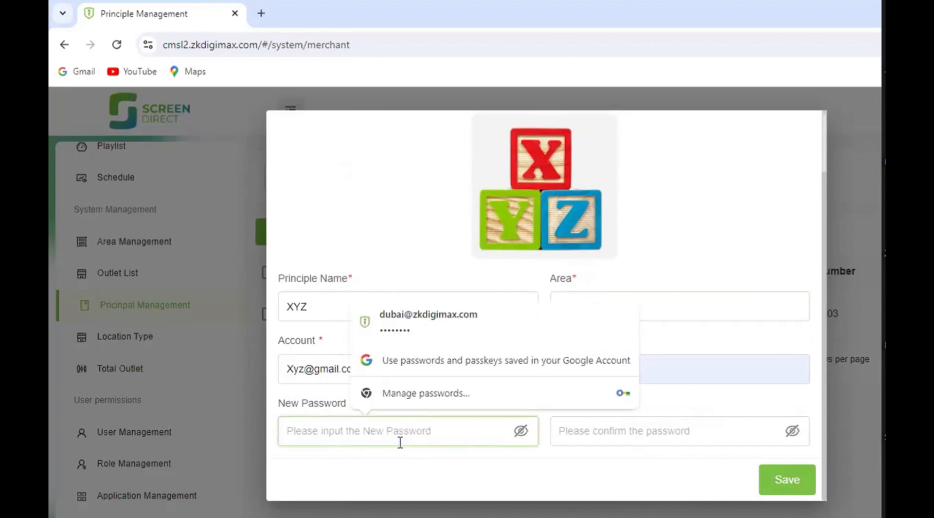
type("123")
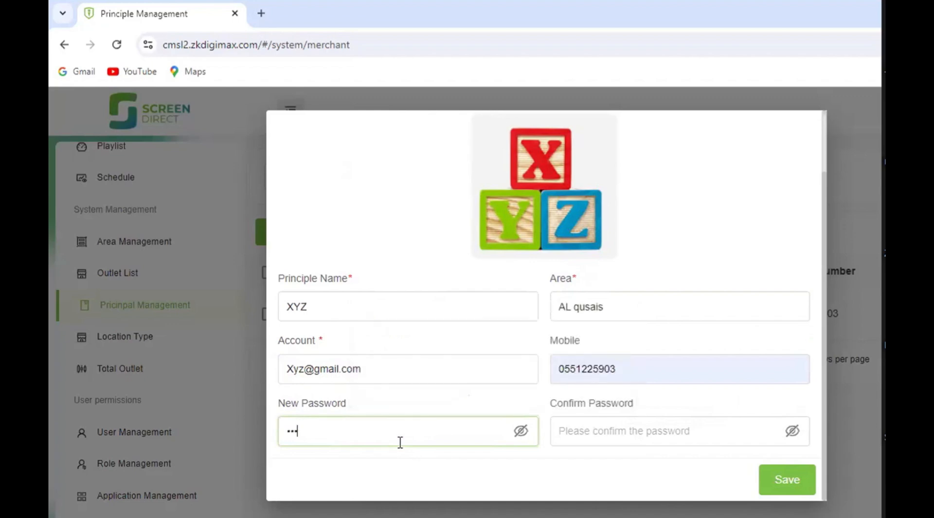
type("456")
left_click(555, 428)
type("123")
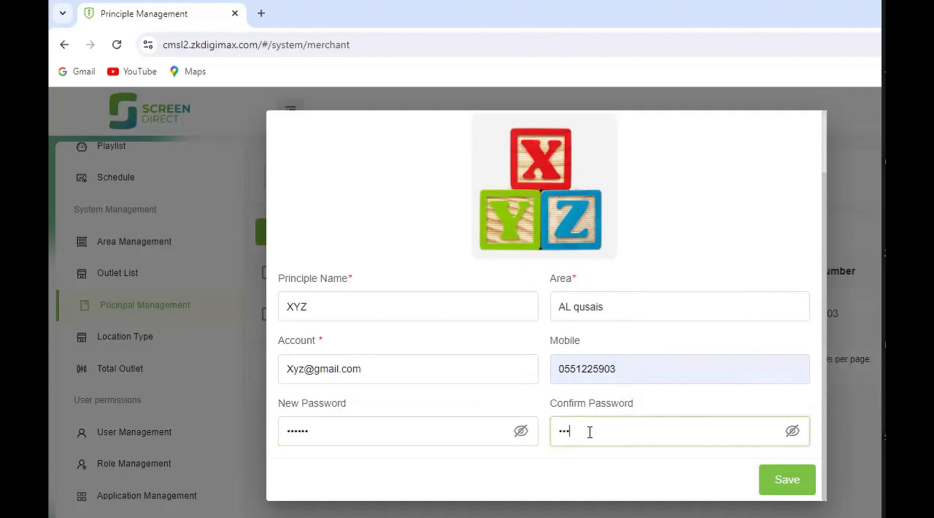
type("456")
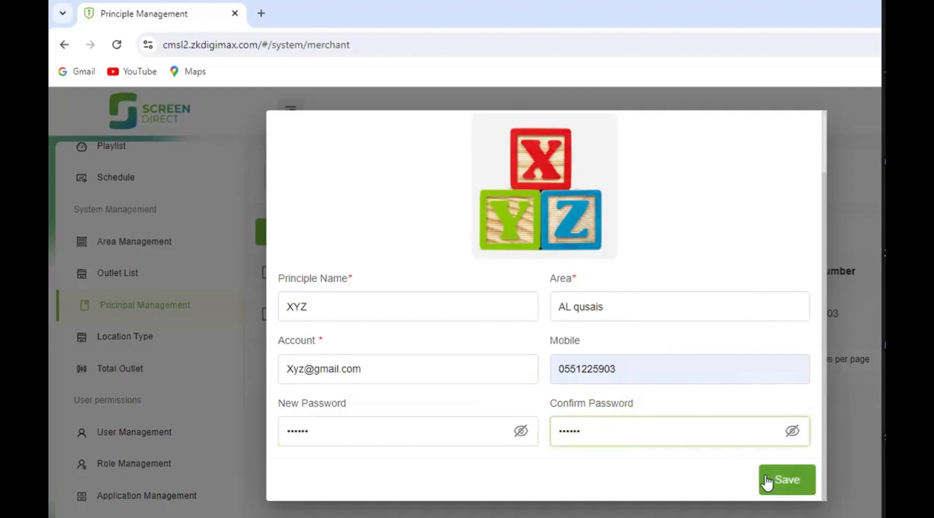
- Save the new principle and dismiss the browser's offer to save the password
left_click(766, 478)
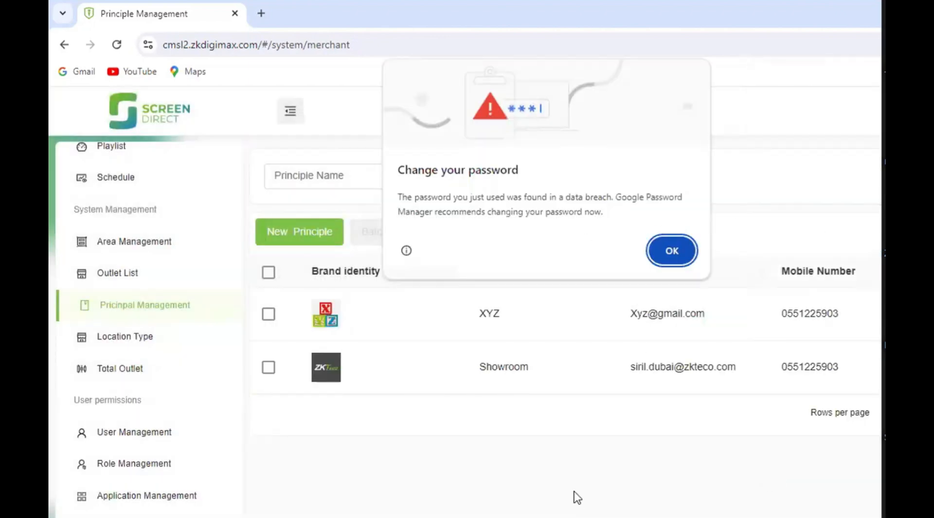
left_click(670, 248)
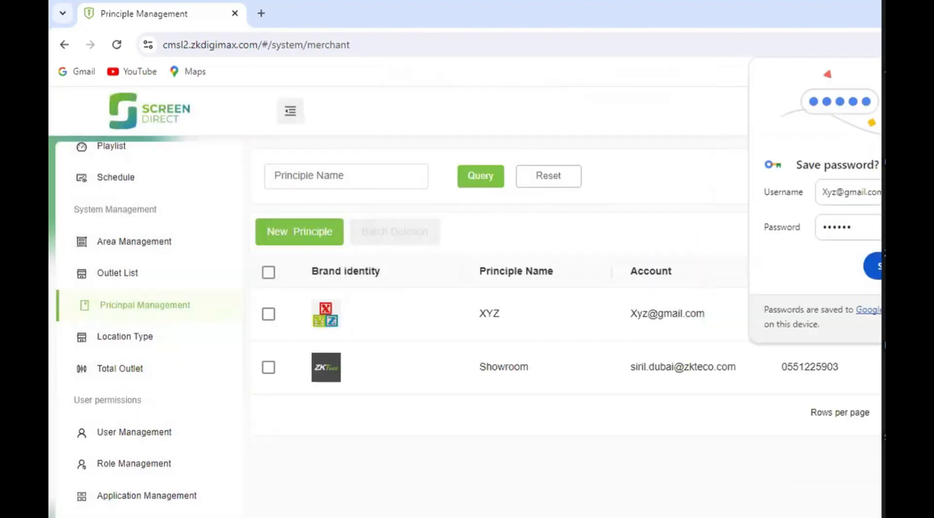
left_click(352, 449)
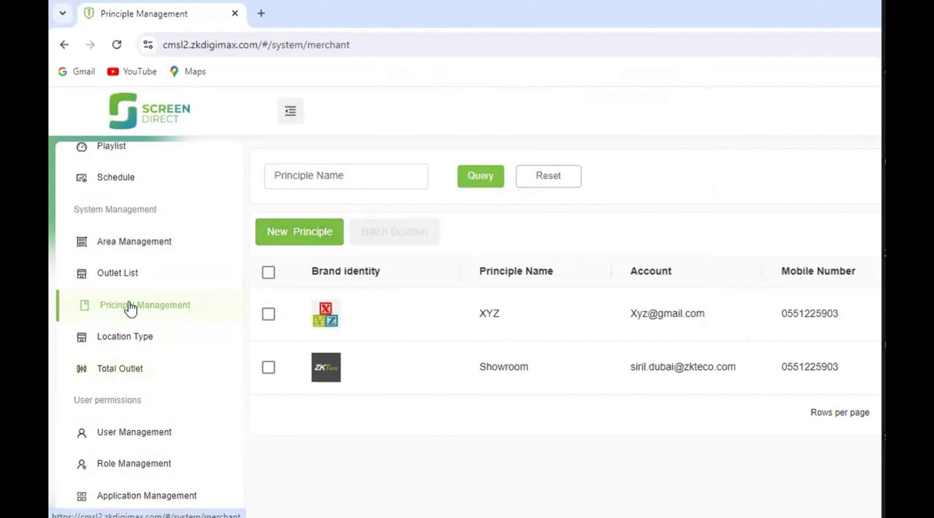
- Start a new area in Area Management and name it "al nadha"
scroll(131, 307, "up", 2)
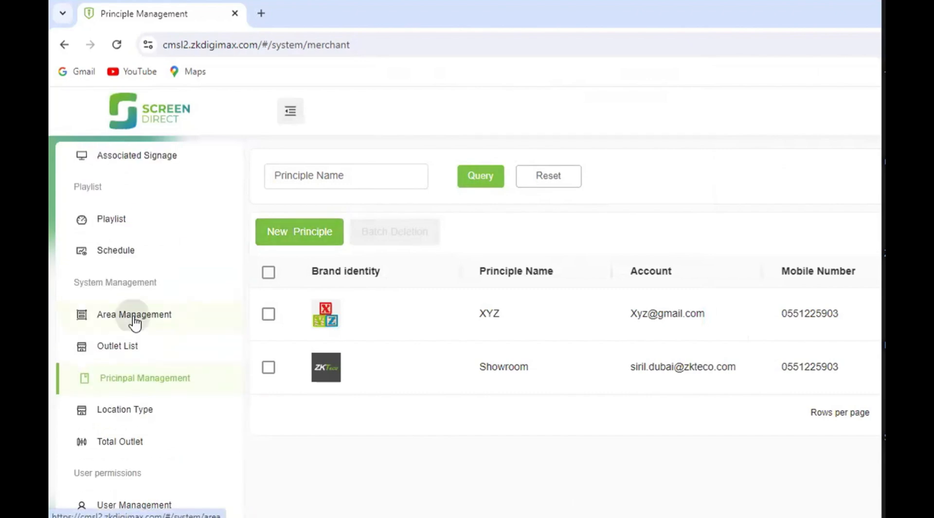
left_click(135, 320)
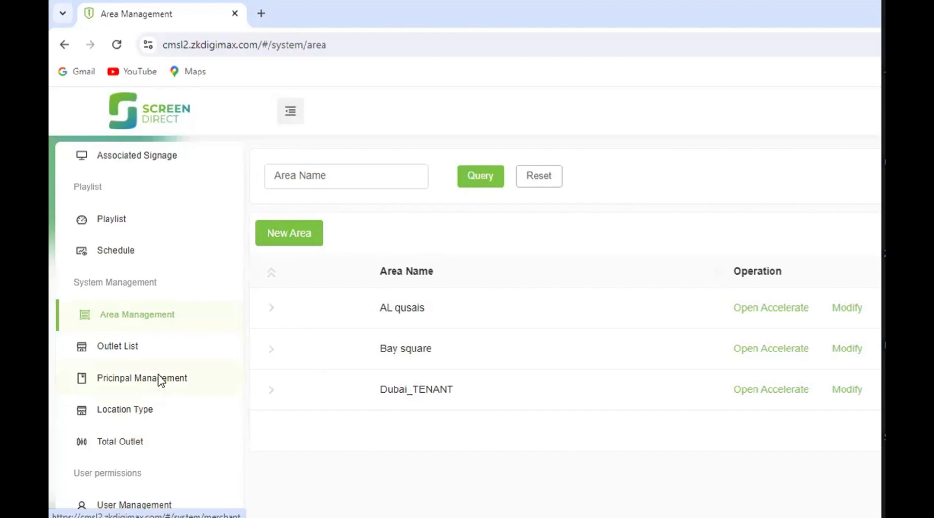
left_click(292, 235)
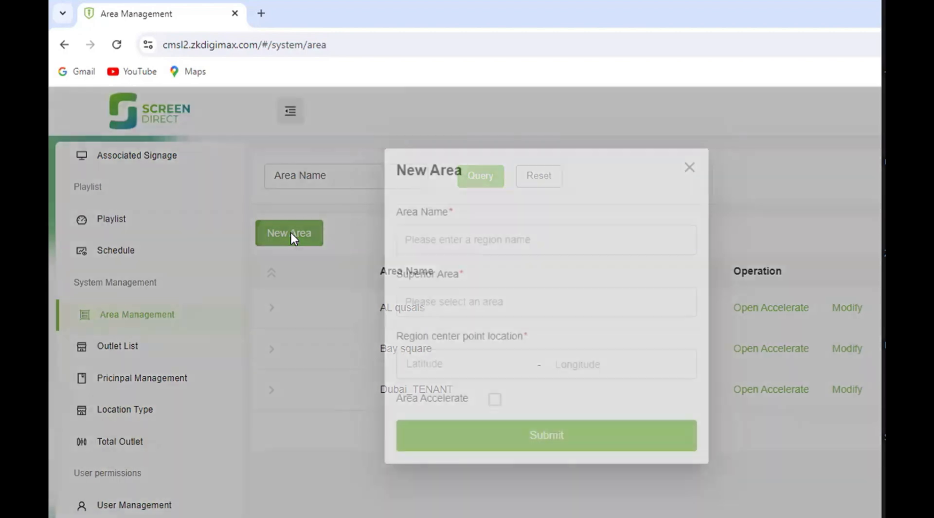
left_click(496, 240)
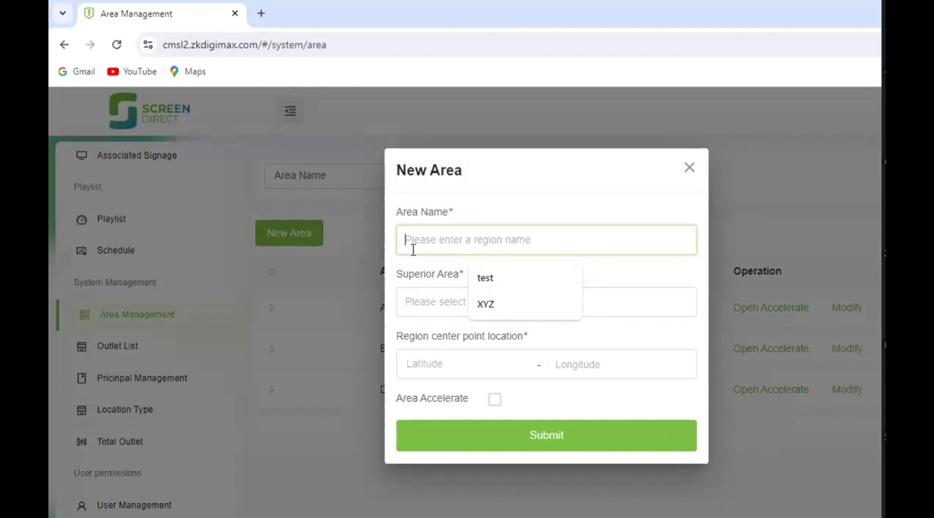
type("al nadha")
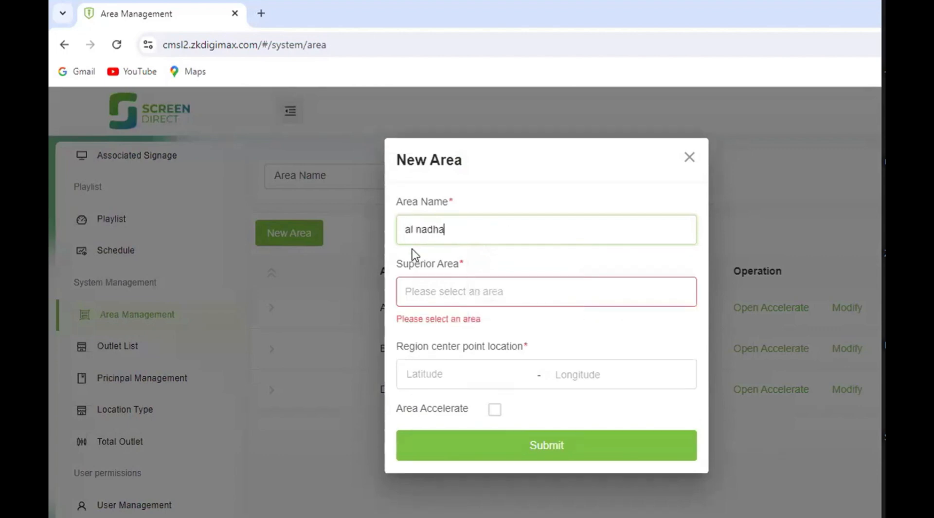
- Set AL qusais as the superior area and find Al Nahda 2, Dubai on the map for the region center point
left_click(439, 299)
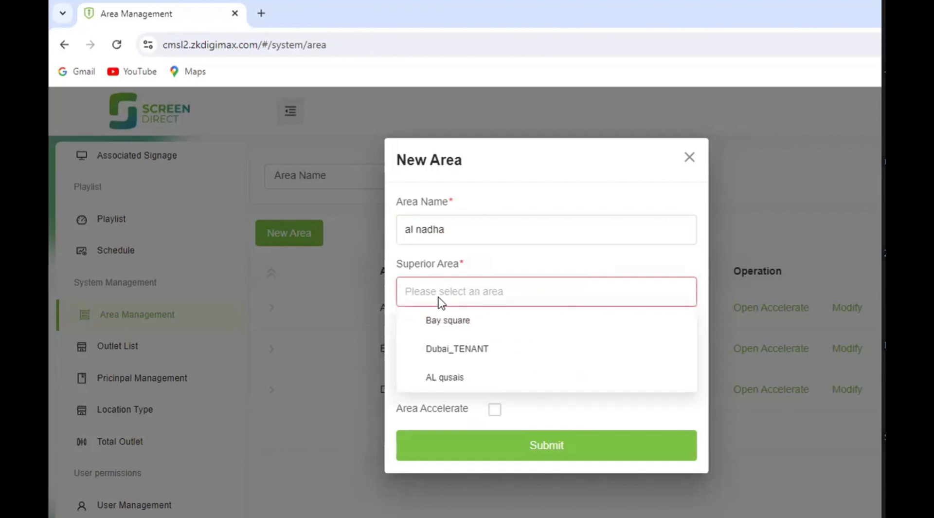
left_click(457, 383)
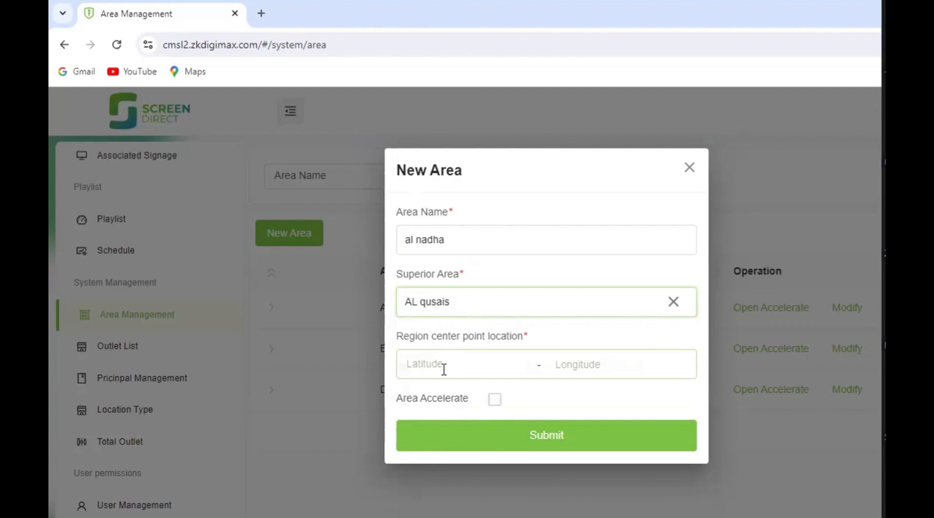
left_click(443, 369)
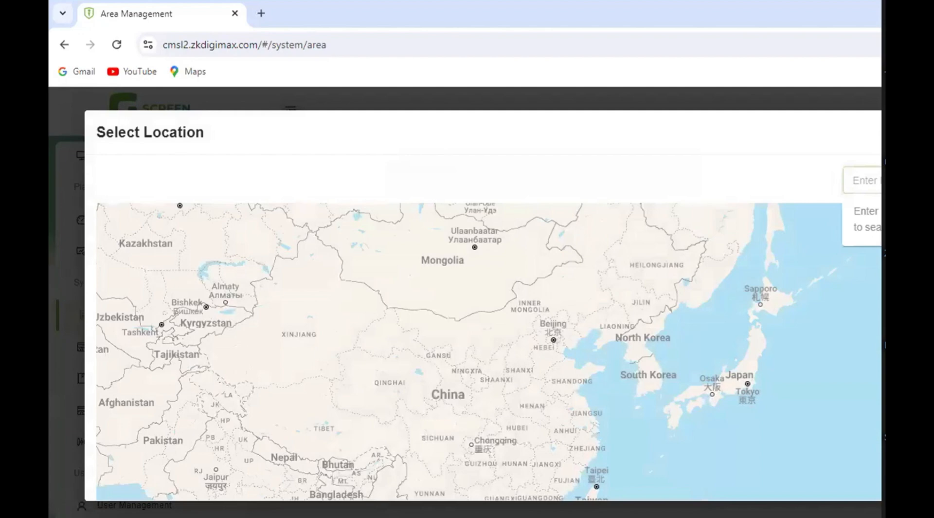
type("al na")
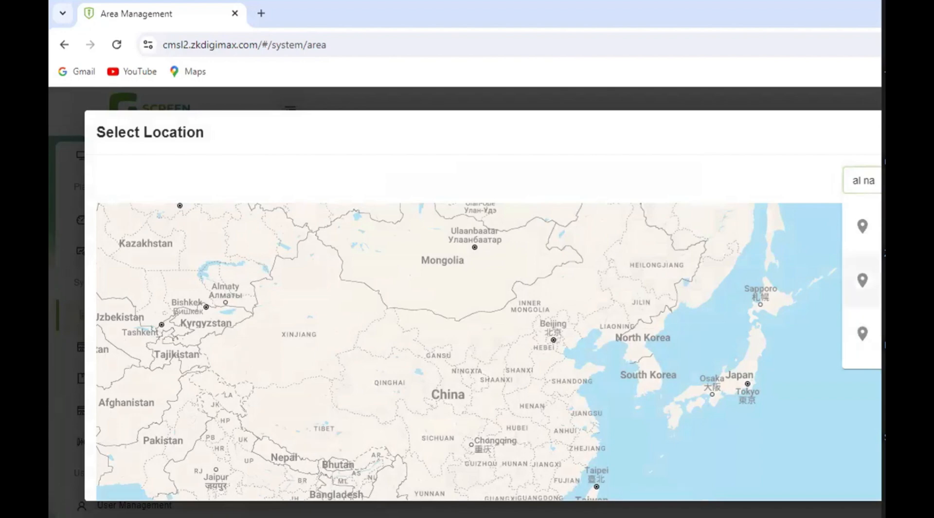
left_click(862, 280)
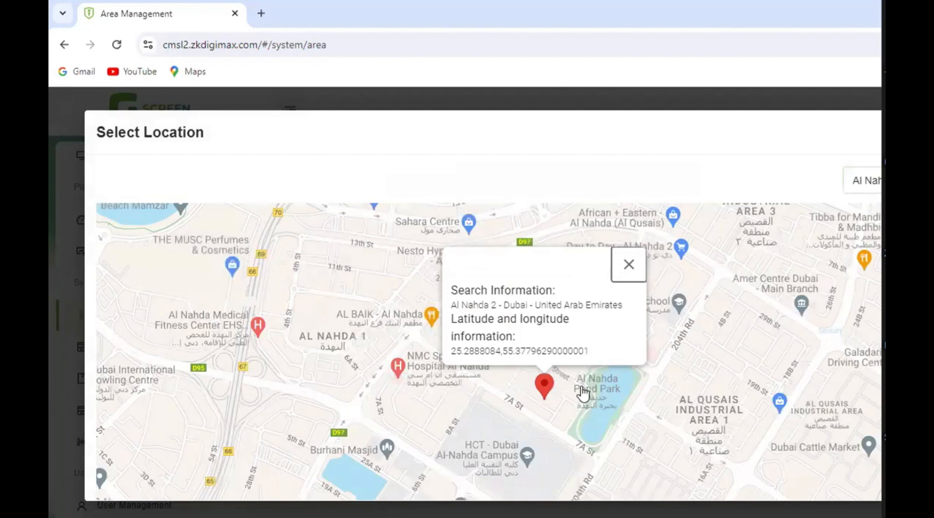
- Accept the Al Nahda 2 map marker as the region center point and submit the new area
left_click(541, 380)
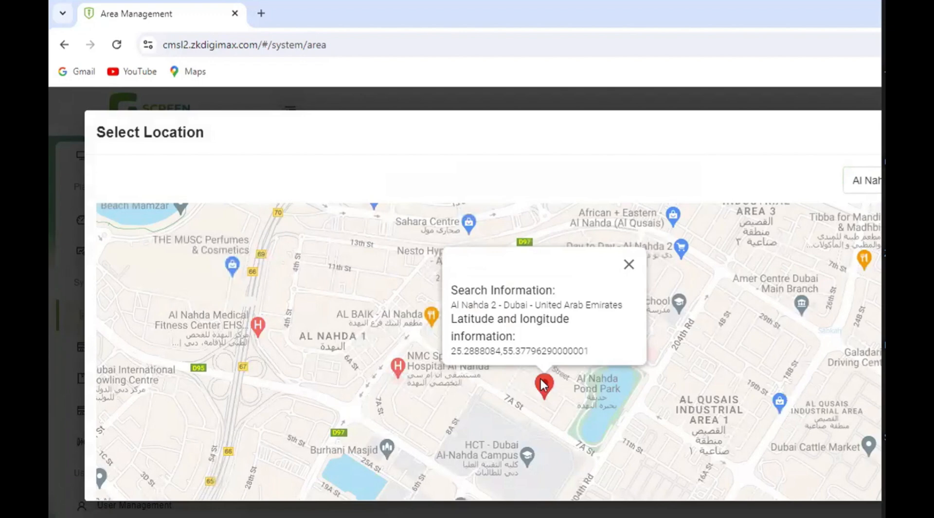
left_click(543, 384)
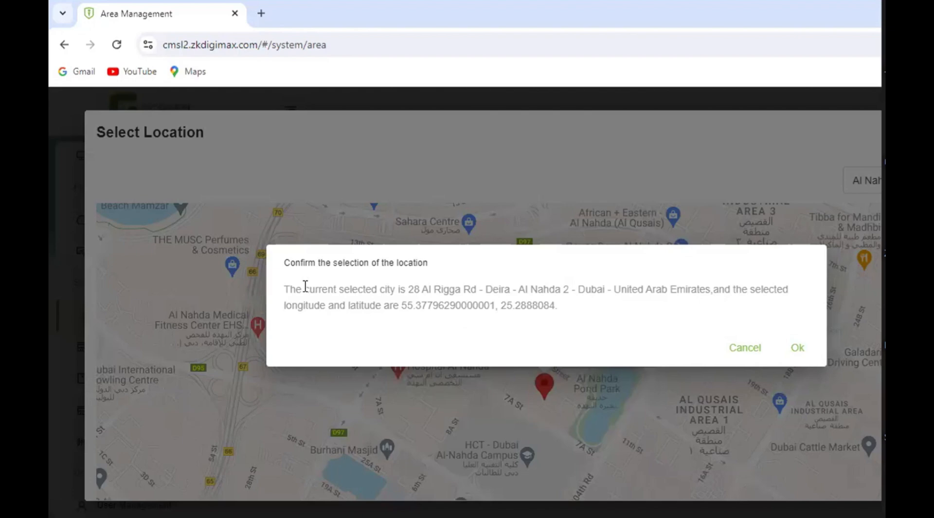
left_click(794, 346)
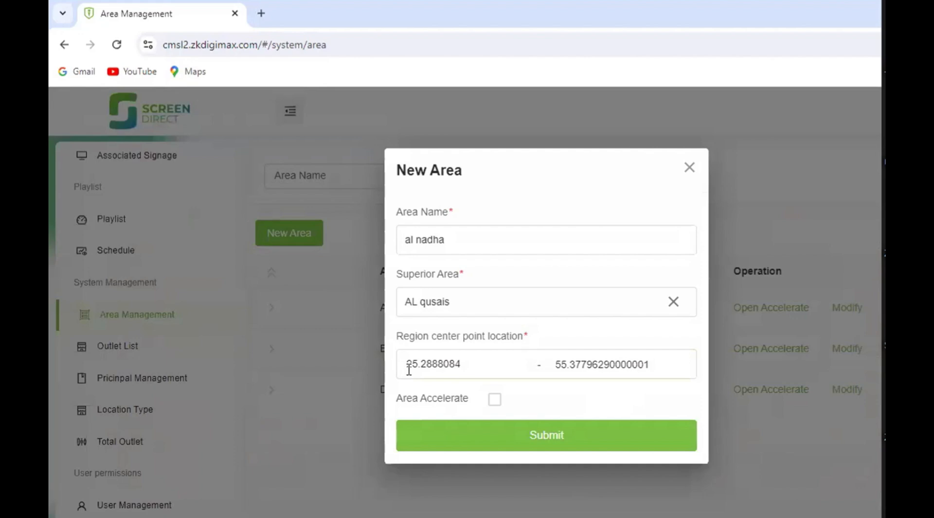
left_click(575, 443)
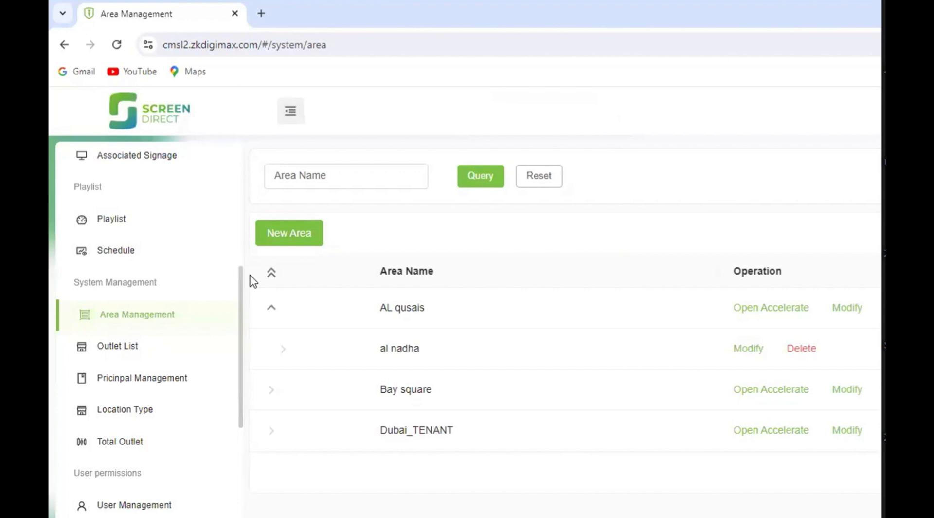
- Create a new location type named "al nadha" and save it
scroll(187, 351, "down", 2)
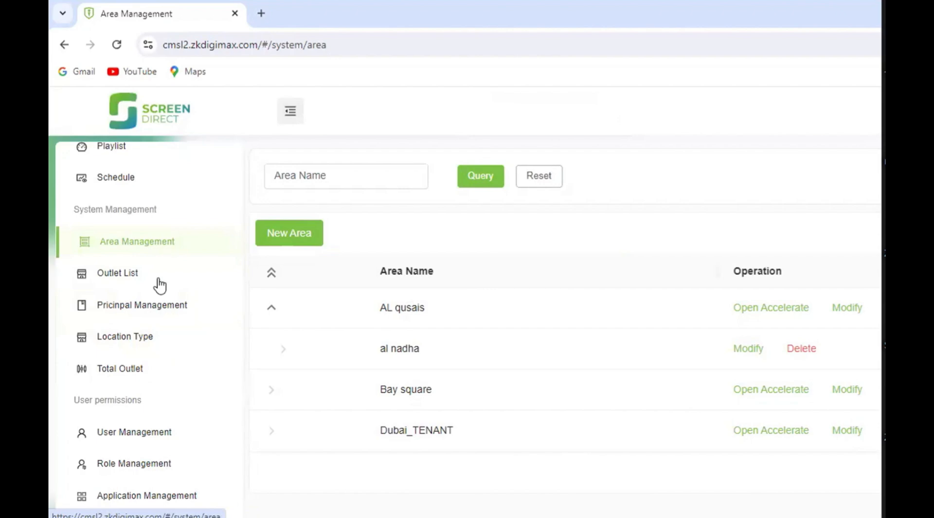
left_click(144, 343)
scroll(508, 319, "down", 5)
scroll(507, 319, "up", 1)
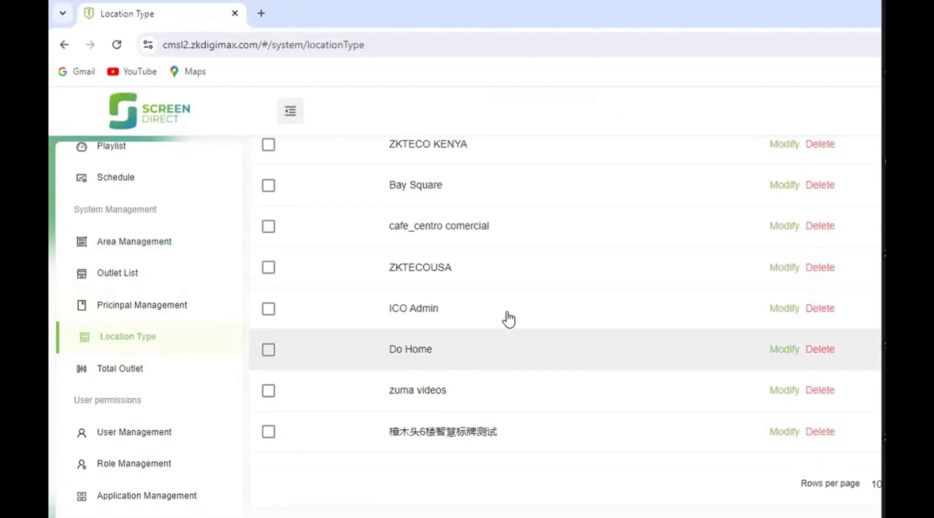
scroll(385, 228, "up", 4)
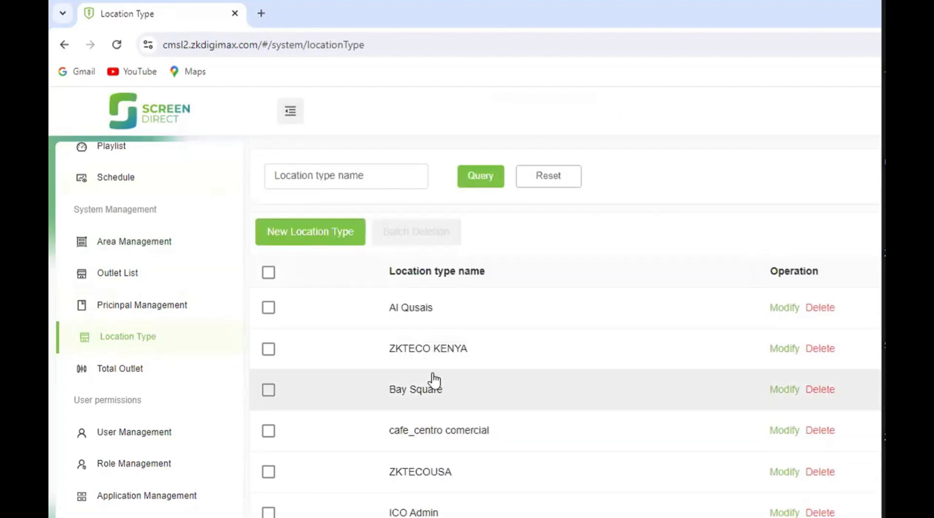
left_click(304, 236)
left_click(461, 321)
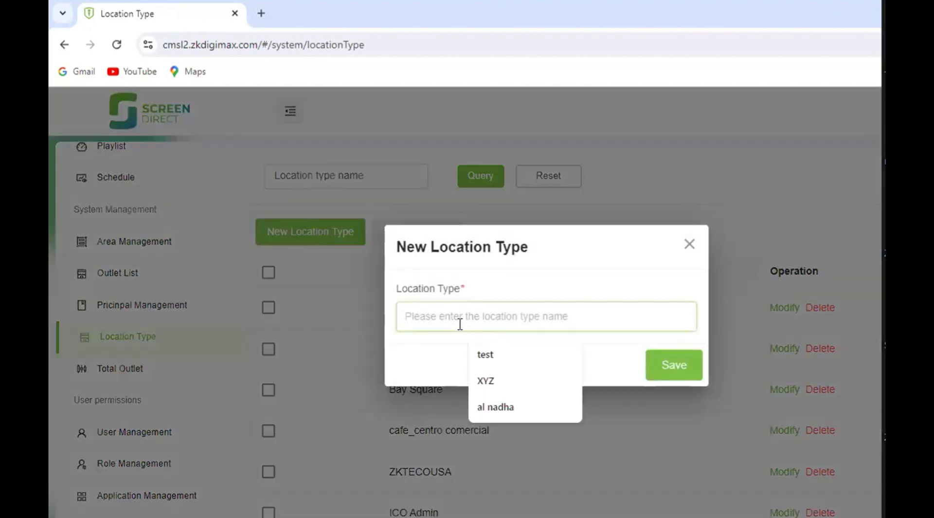
left_click(512, 409)
left_click(676, 365)
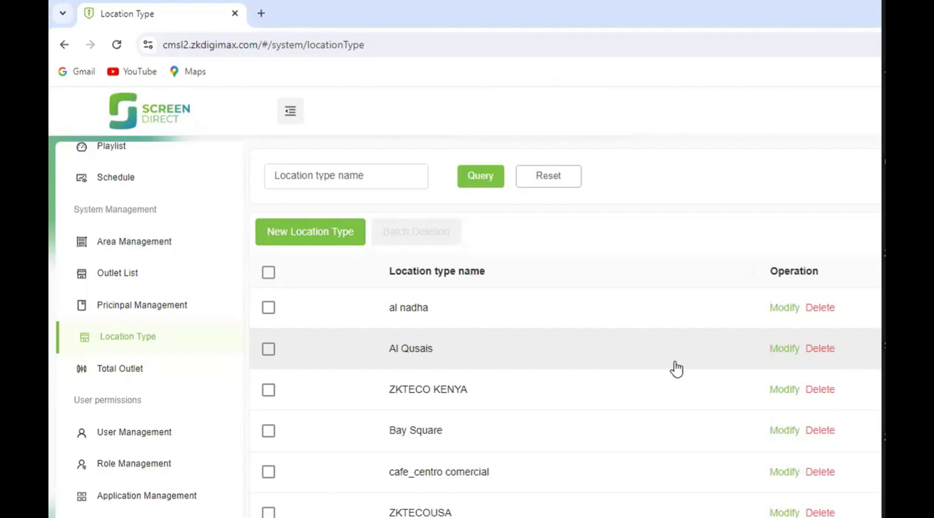
- Start a new outlet in the Outlet List, name it "test" and fill in the contact person's name
left_click(117, 273)
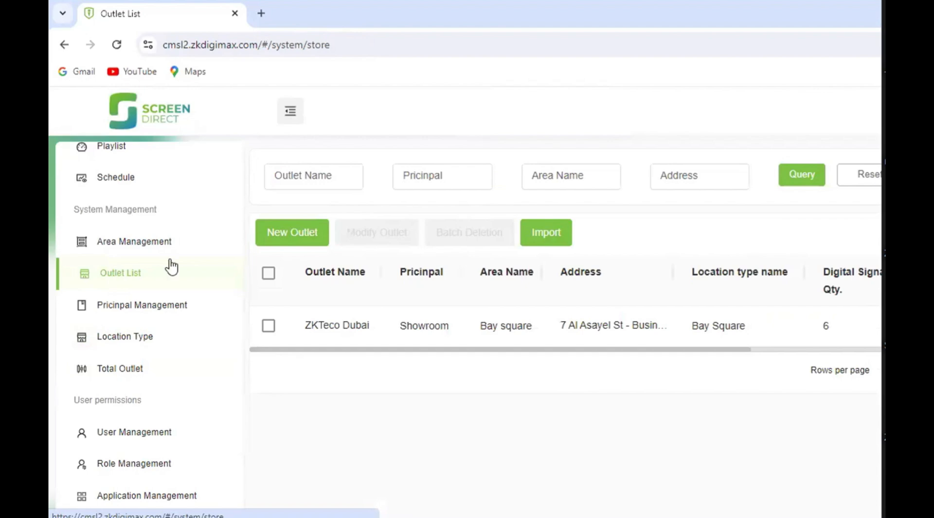
left_click(301, 239)
left_click(315, 212)
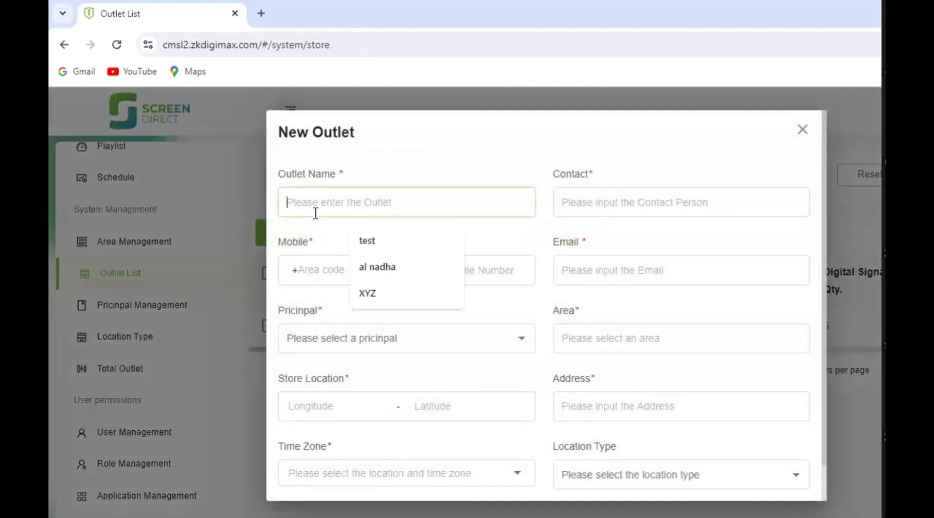
left_click(381, 245)
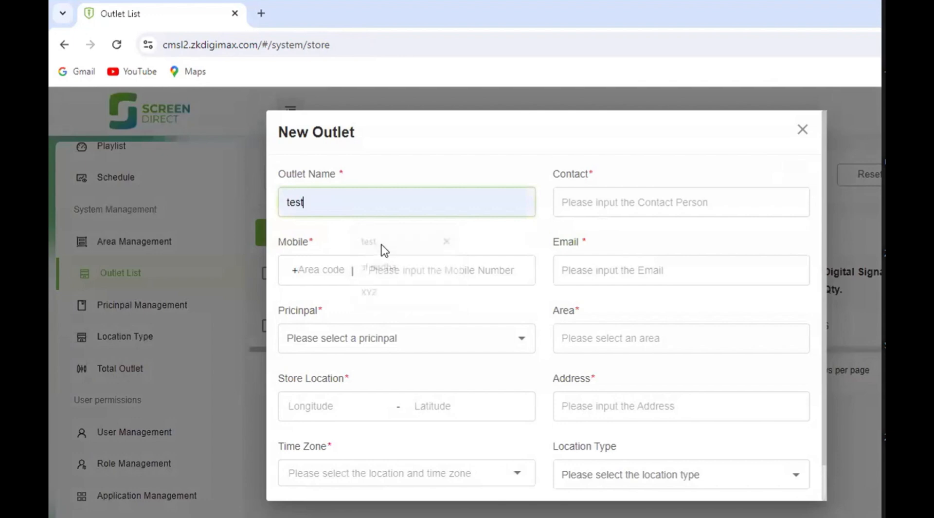
left_click(607, 199)
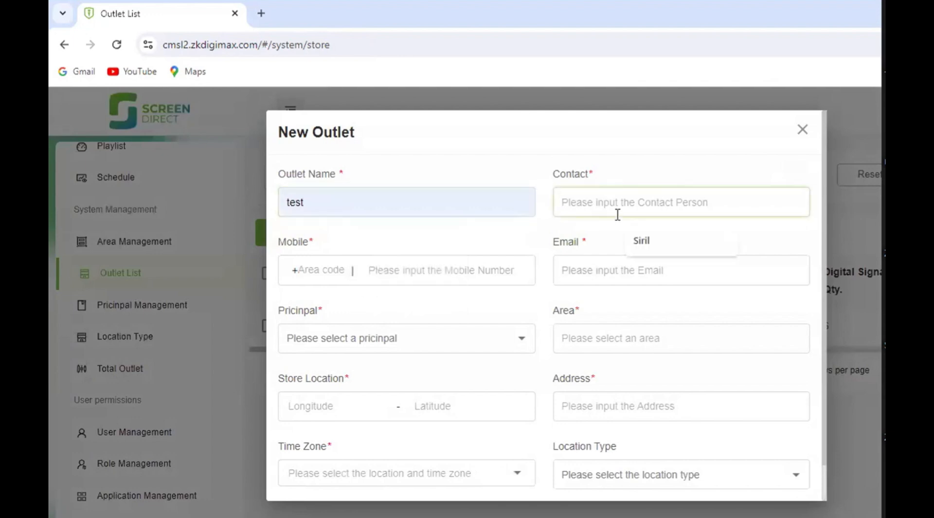
left_click(643, 243)
- Fill in the outlet contact's mobile number and work e-mail address from the saved suggestions
left_click(456, 271)
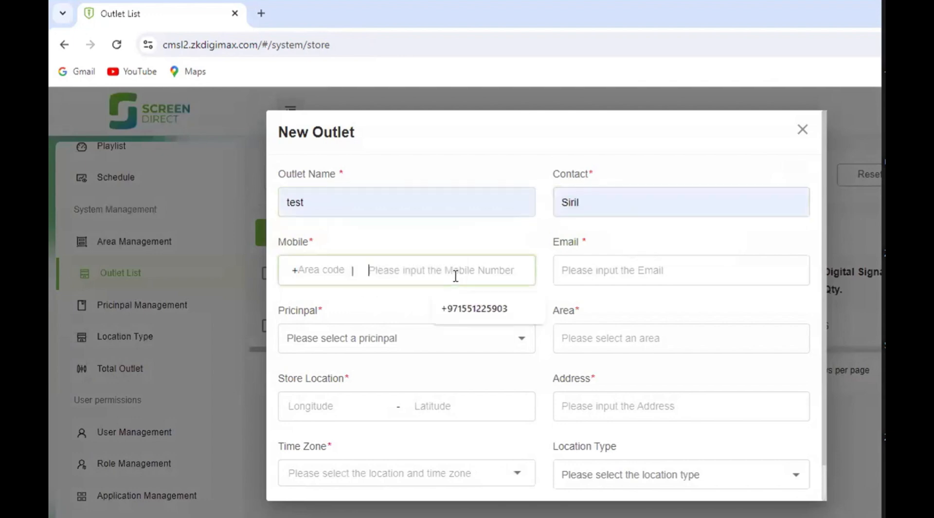
left_click(479, 311)
left_click(625, 270)
key("Down")
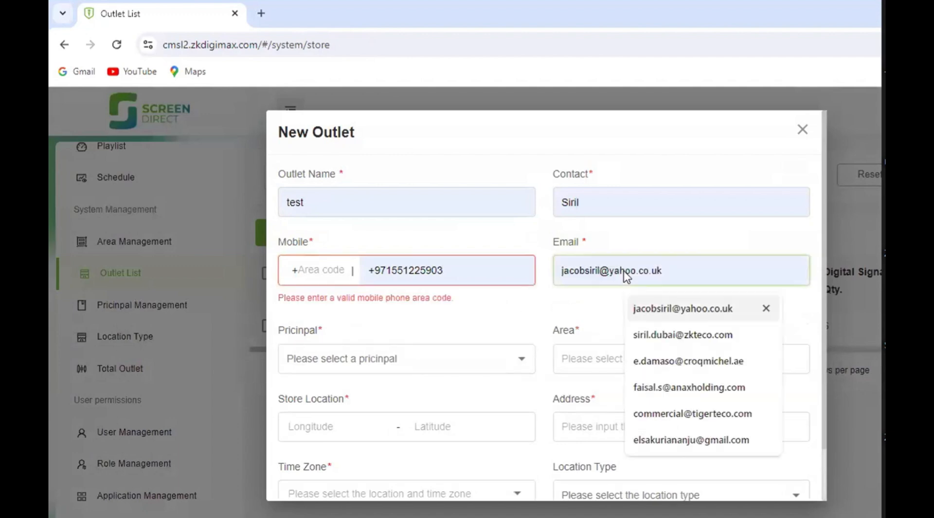
left_click(634, 336)
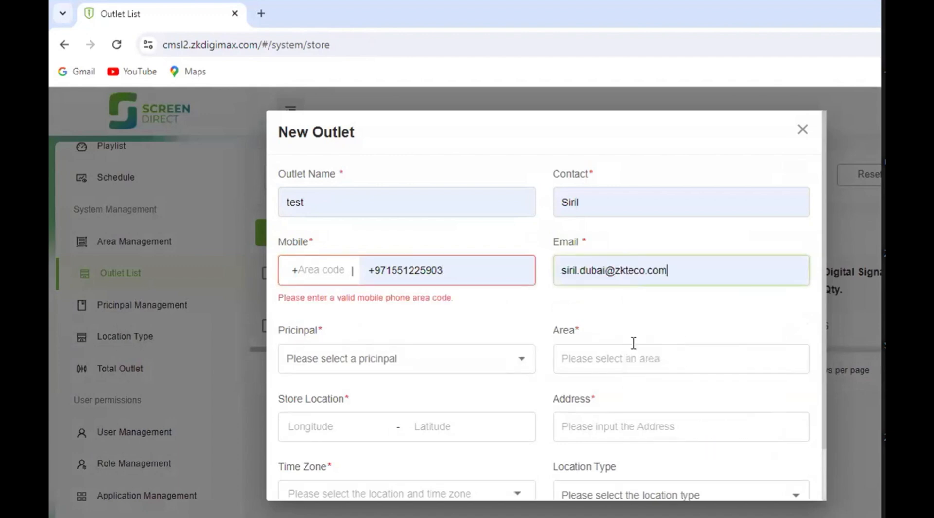
- Remove the country prefix from the outlet's mobile number and enter 971 as the area code
left_click(388, 268)
key("BackSpace")
key("BackSpace")
key("BackSpace")
key("BackSpace")
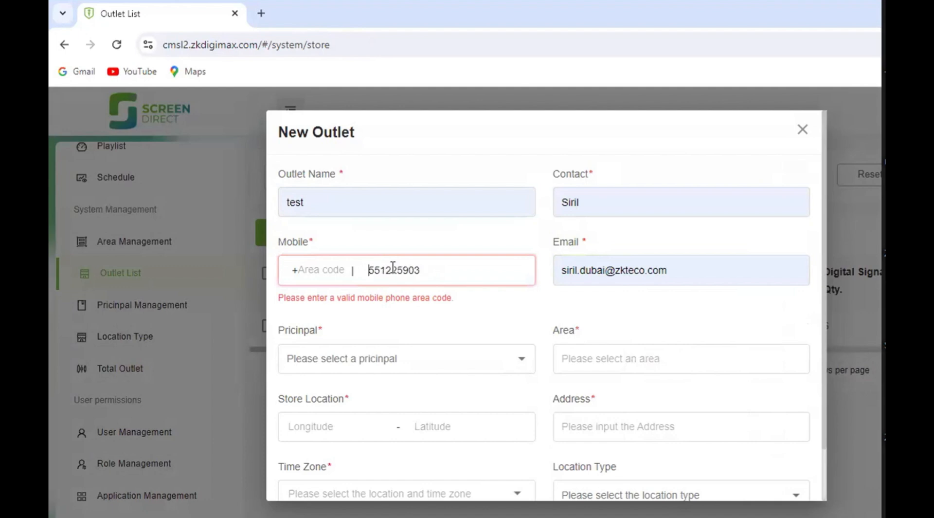
left_click(320, 269)
left_click(328, 308)
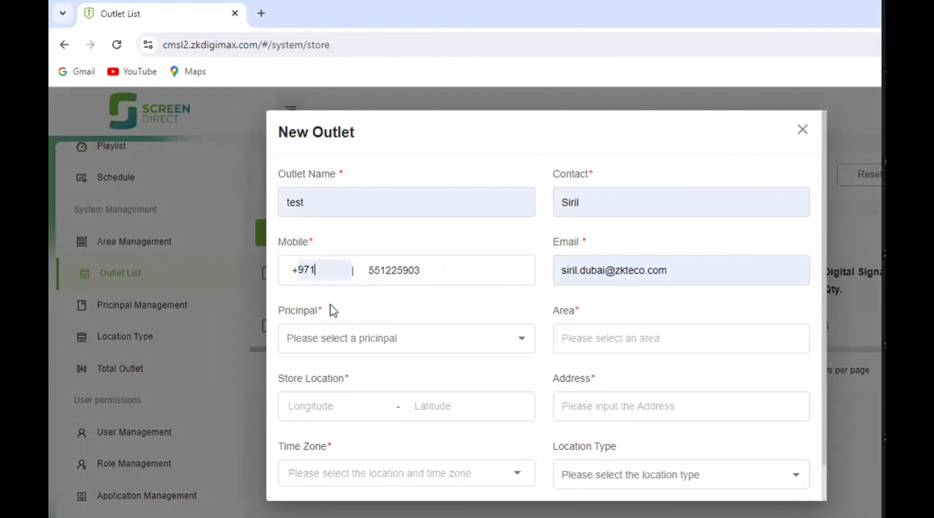
- Assign the outlet to the principal XYZ and expand AL qusais in the area choices
scroll(342, 350, "down", 1)
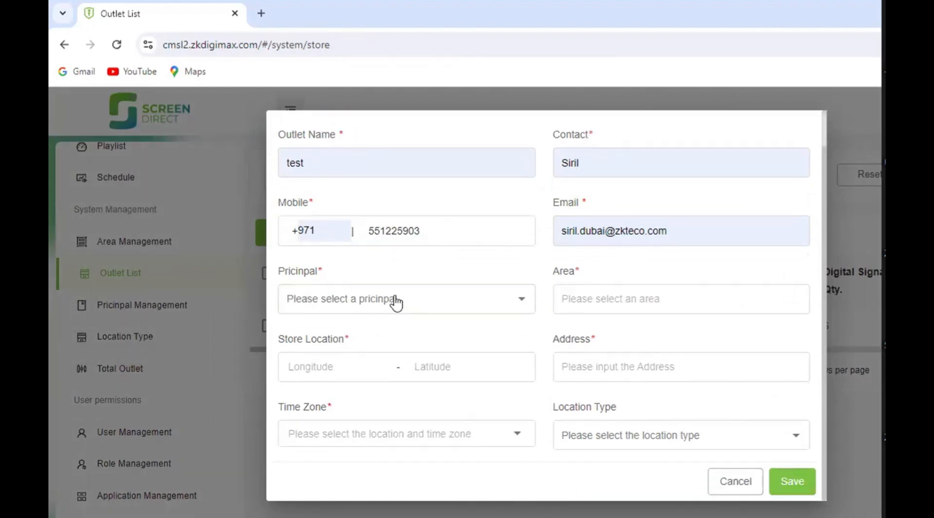
left_click(519, 302)
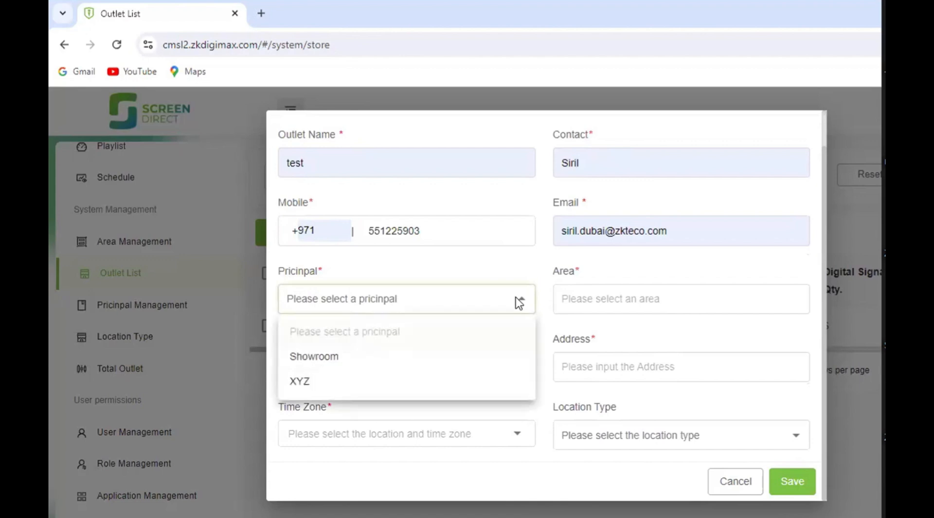
left_click(344, 389)
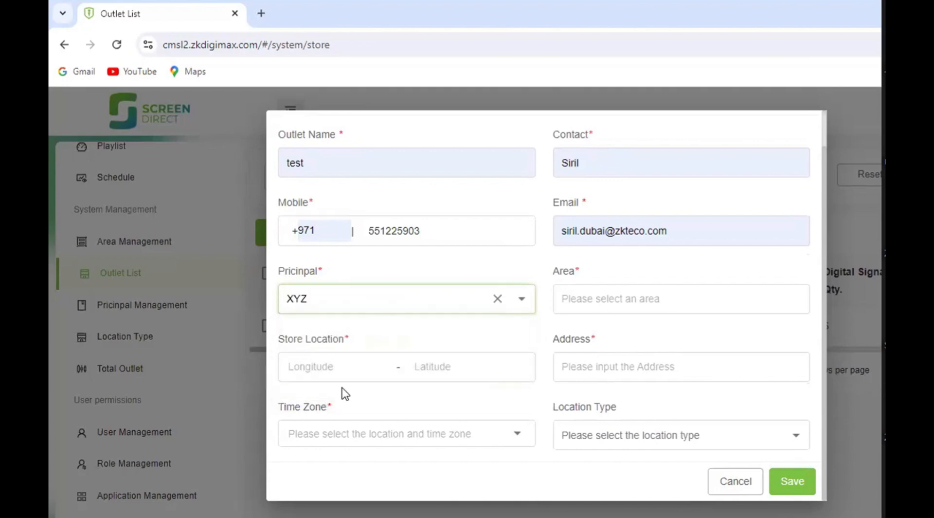
left_click(597, 299)
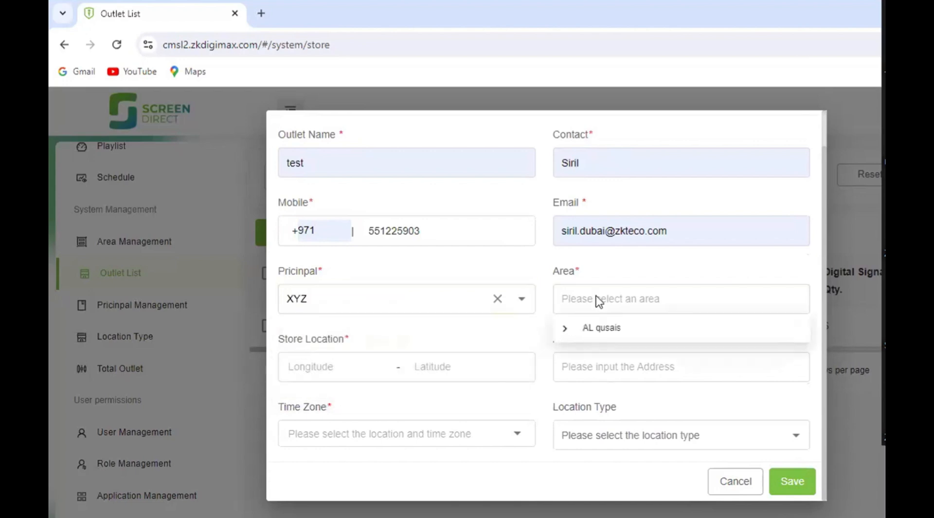
left_click(603, 329)
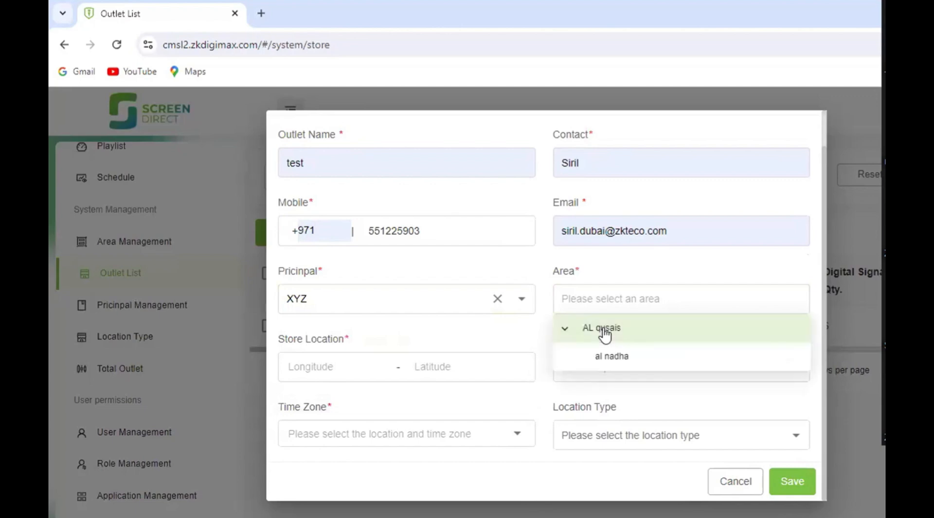
- Set the store location and address by finding Al Nahda 2, Dubai on the map and confirming a point there
left_click(344, 367)
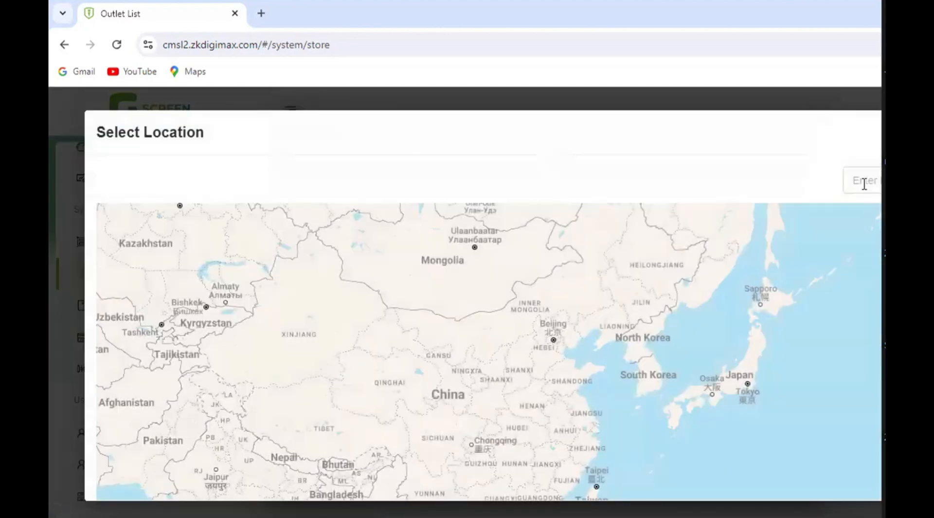
left_click(864, 183)
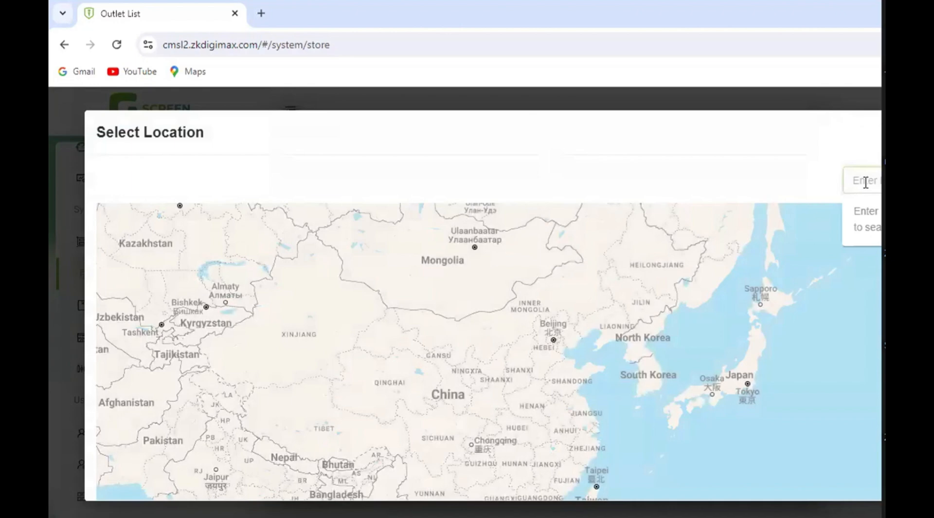
type("al")
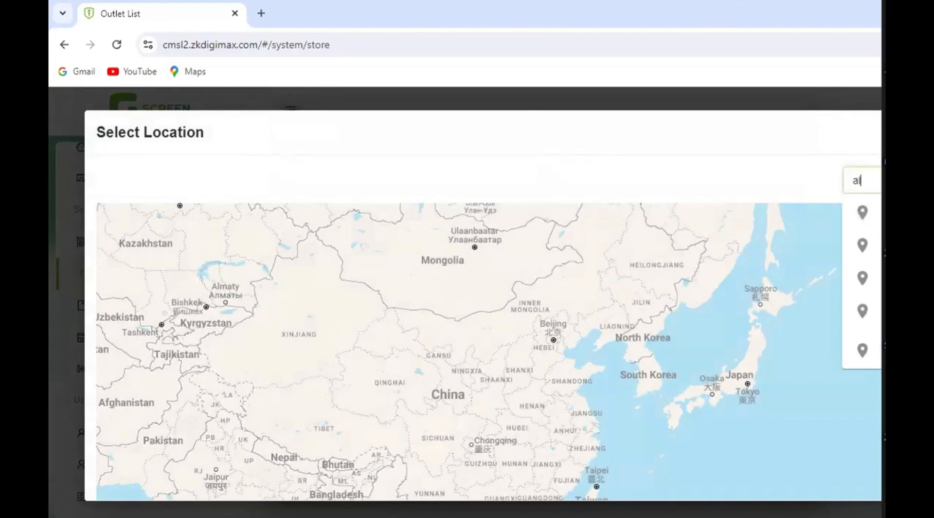
type(" nah")
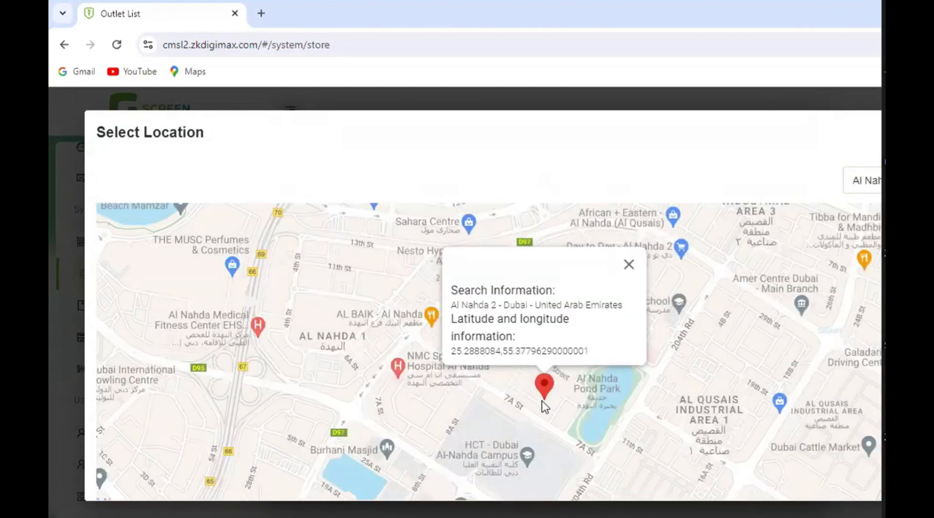
left_click(545, 406)
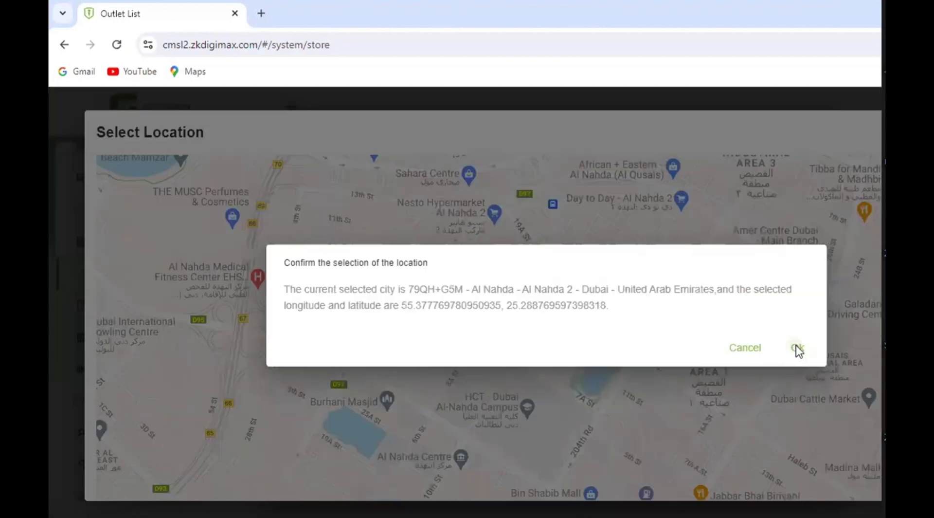
left_click(795, 348)
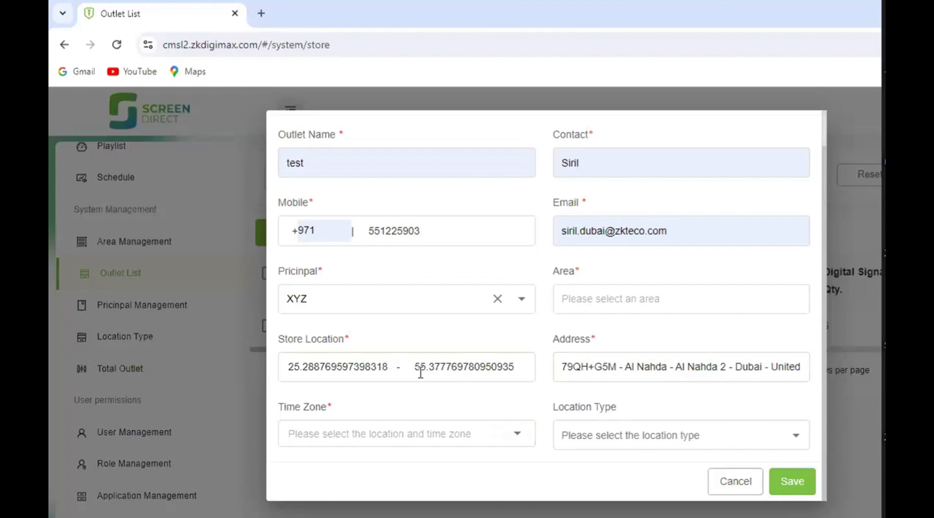
- Set the outlet's location type to al nadha and its time zone to United Arab Emirates +04:00
left_click(611, 438)
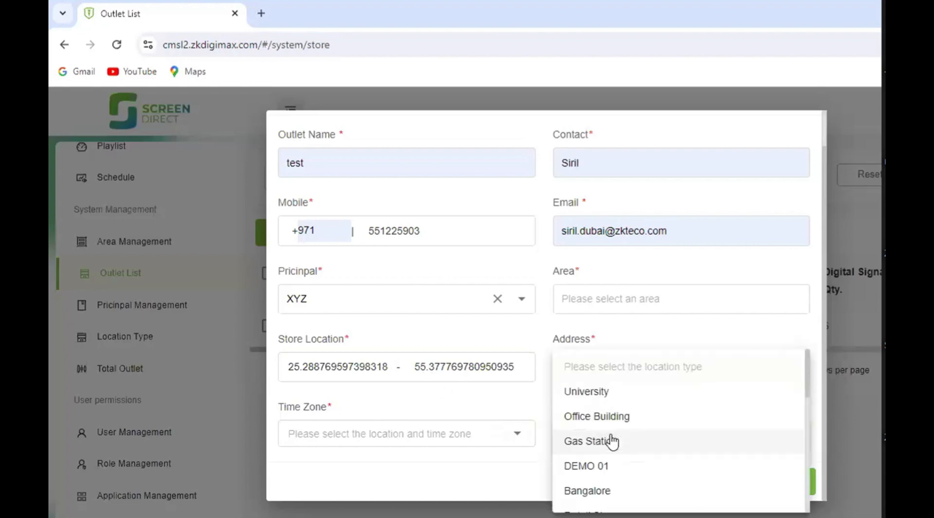
scroll(652, 426, "down", 10)
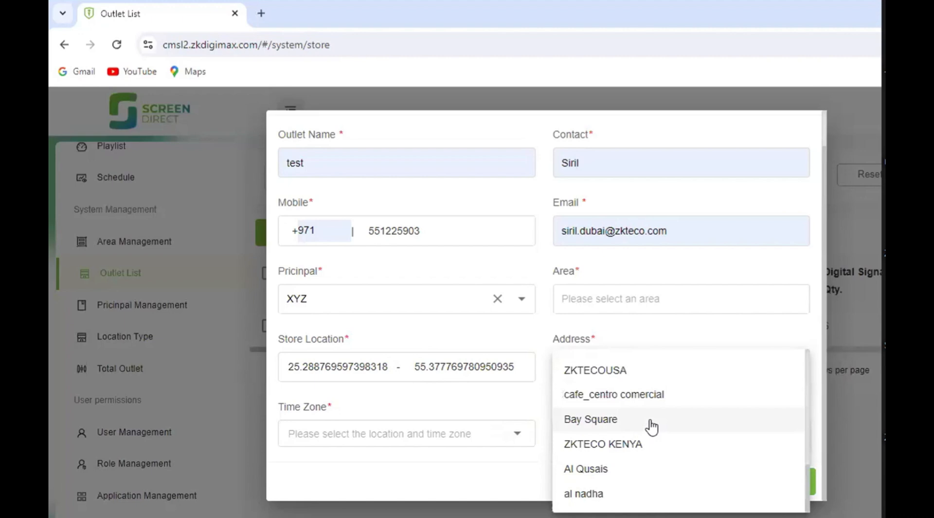
left_click(588, 493)
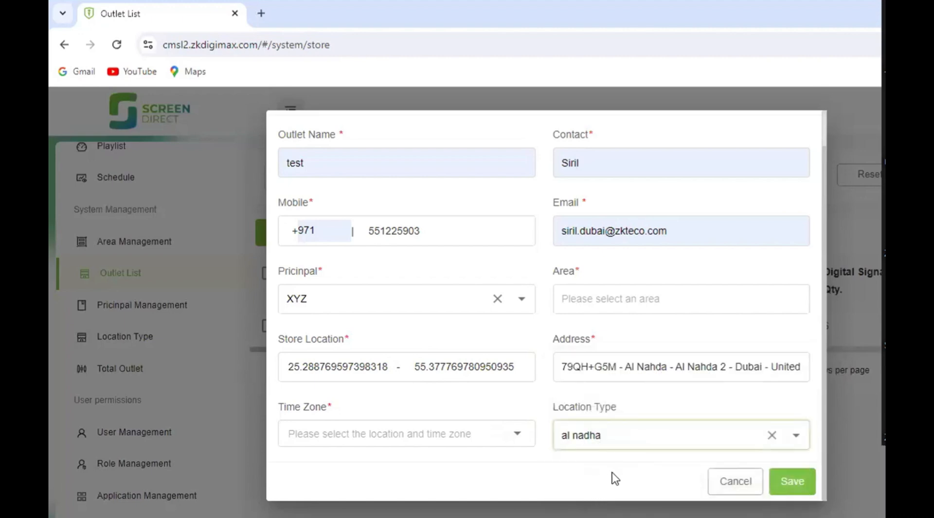
left_click(466, 435)
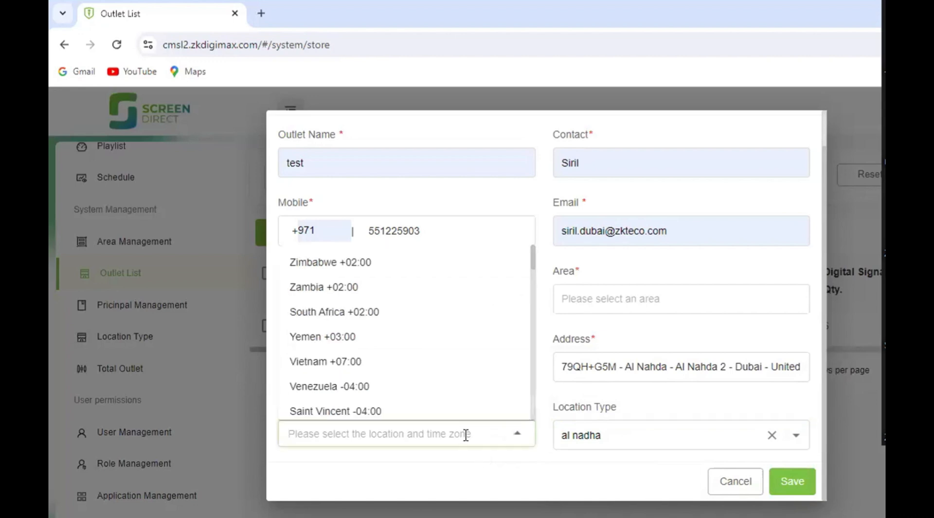
type("U")
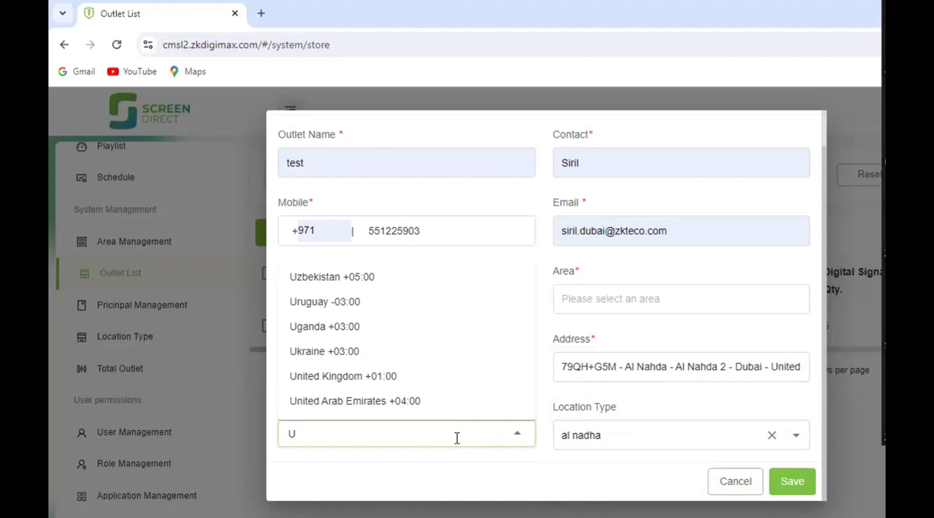
left_click(342, 401)
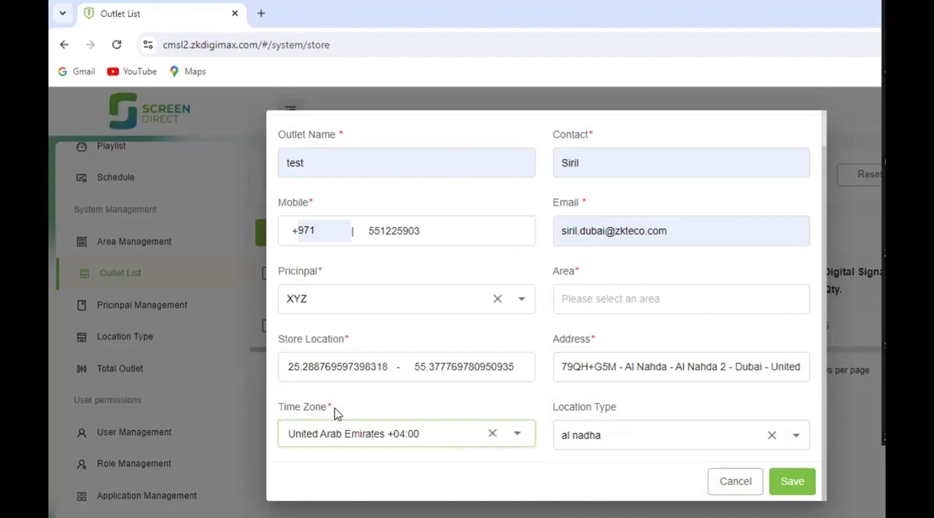
- Assign the outlet to the area AL qusais and save the new outlet
left_click(790, 481)
left_click(614, 297)
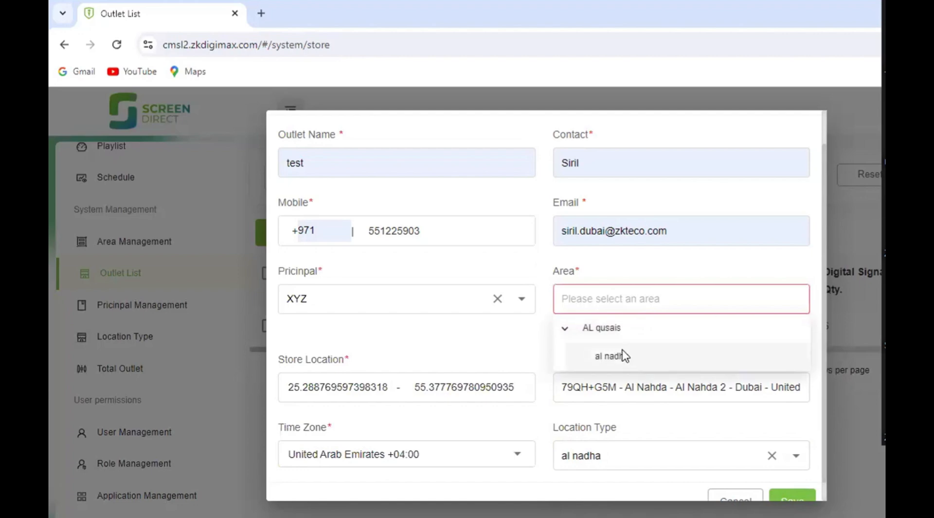
left_click(611, 327)
scroll(776, 461, "down", 1)
left_click(795, 489)
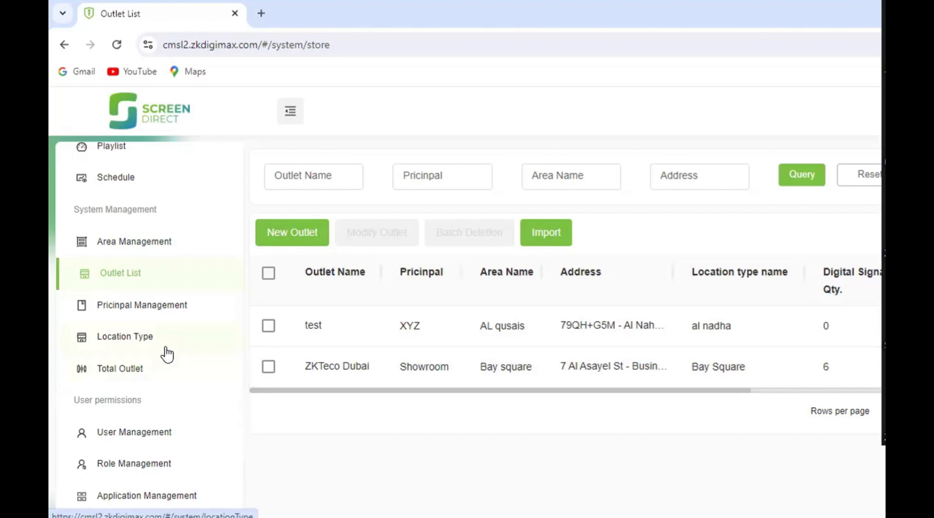
- Start adding a new digital signage in signage management and name it test-1
scroll(125, 282, "up", 2)
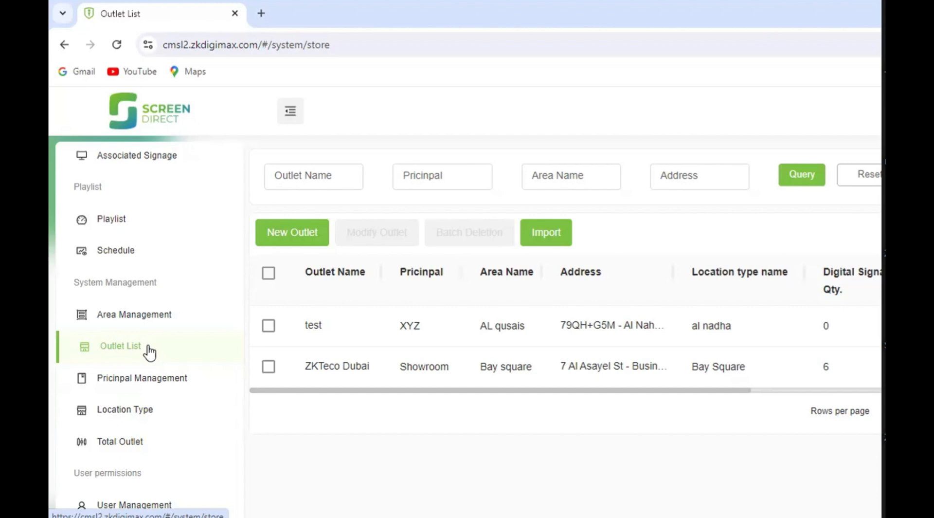
scroll(121, 303, "up", 5)
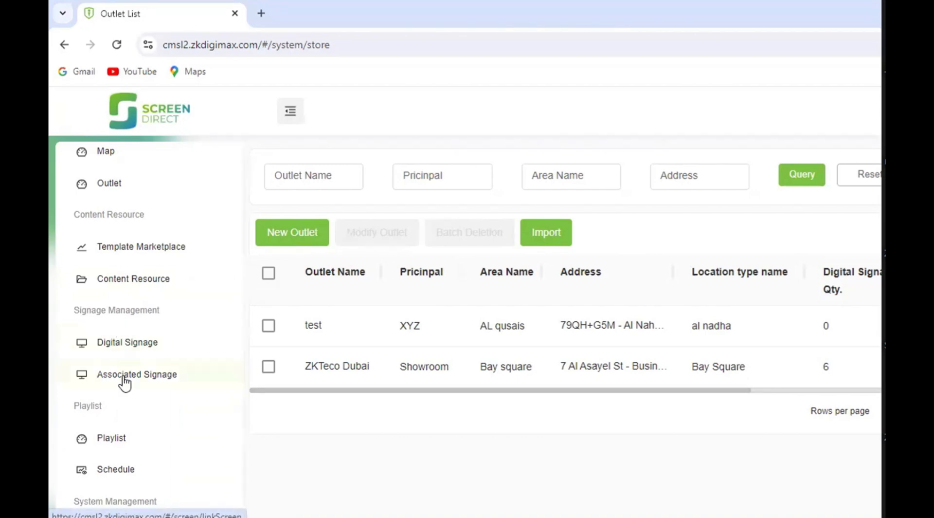
left_click(128, 343)
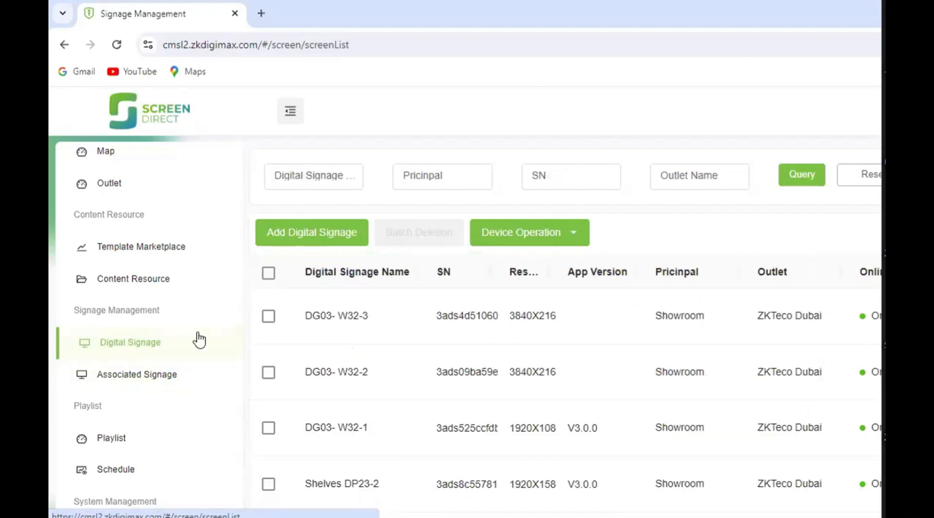
left_click(311, 236)
left_click(290, 271)
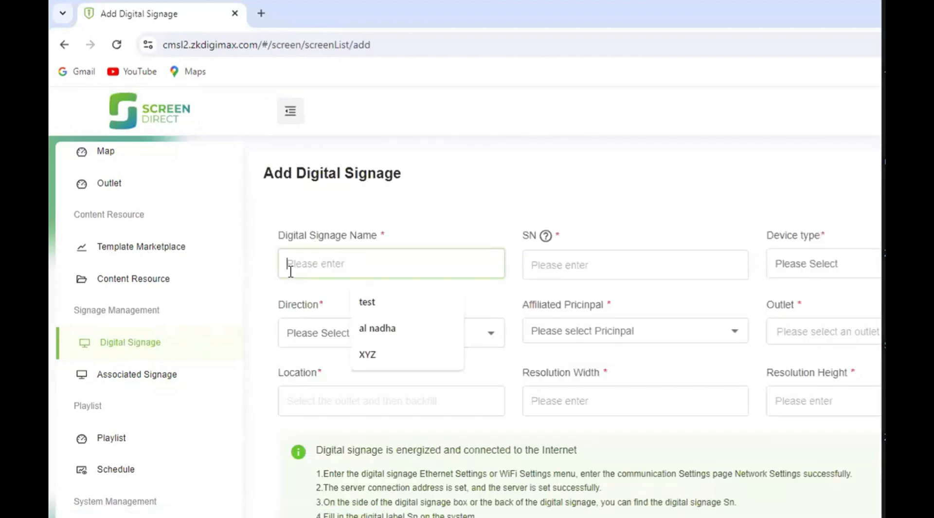
left_click(393, 316)
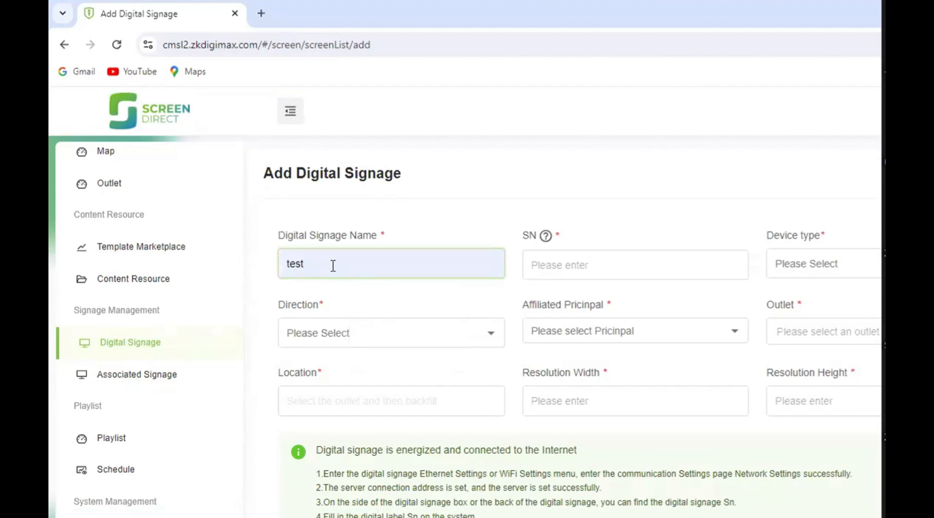
type("-1")
left_click(604, 267)
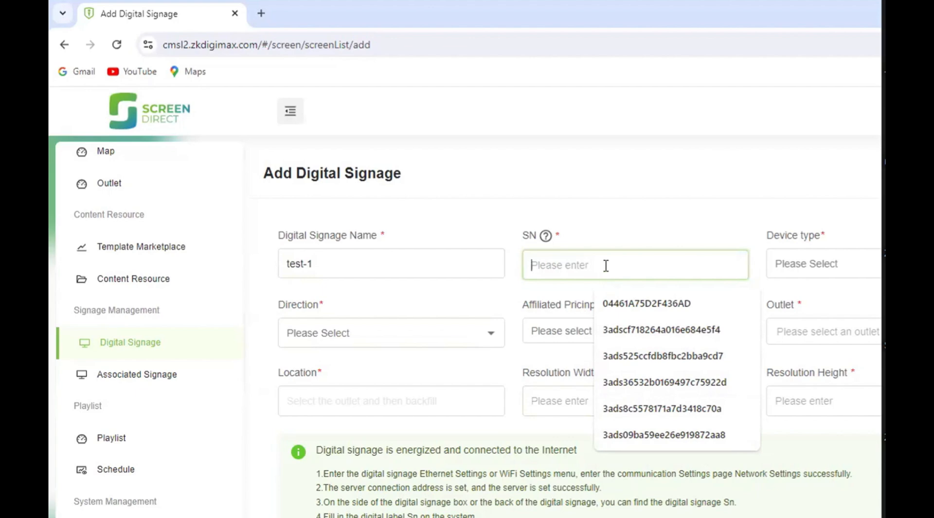
type("3ads4d510609e446a54c6312")
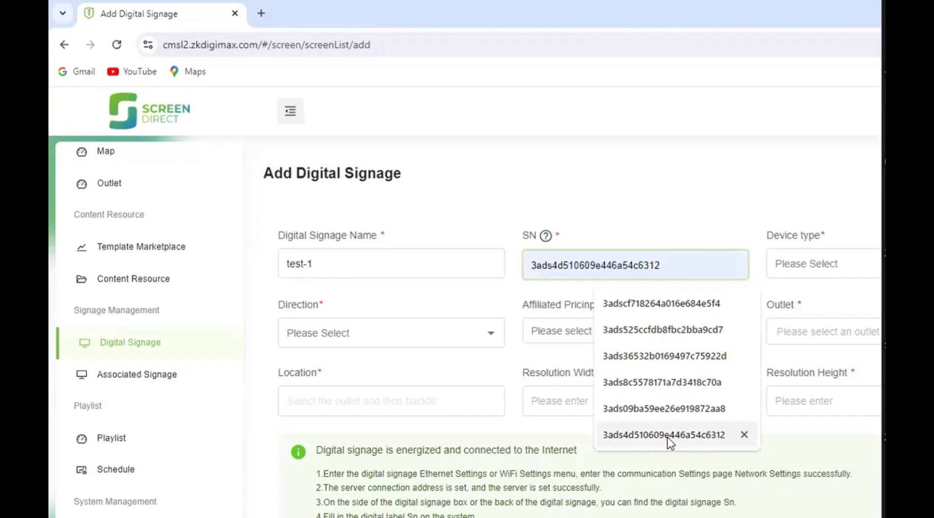
left_click(671, 434)
- Set the signage's device type to LCD and its direction to Horizontal screen
left_click(832, 281)
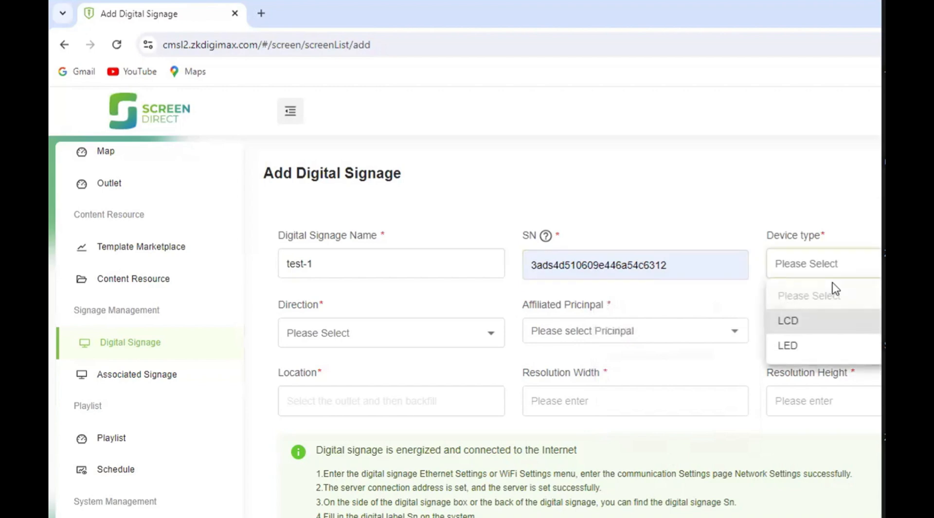
left_click(821, 321)
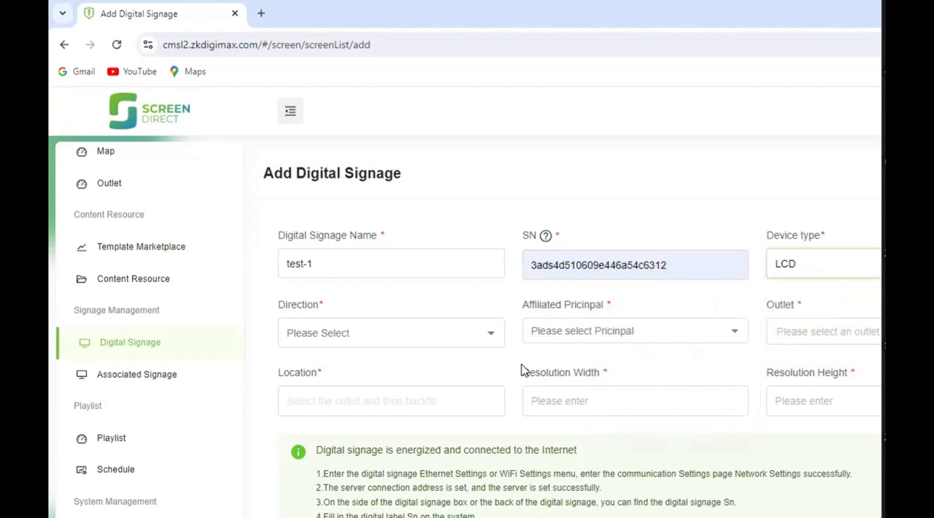
left_click(379, 330)
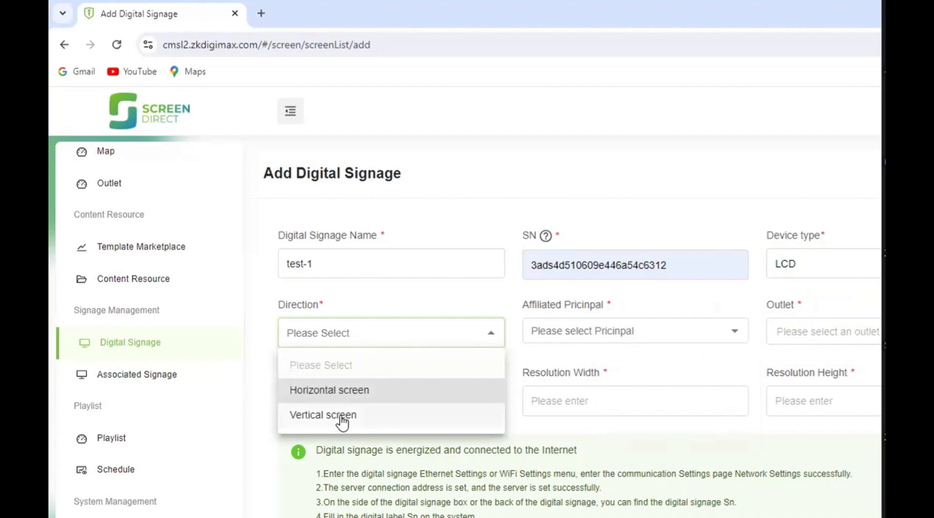
left_click(343, 393)
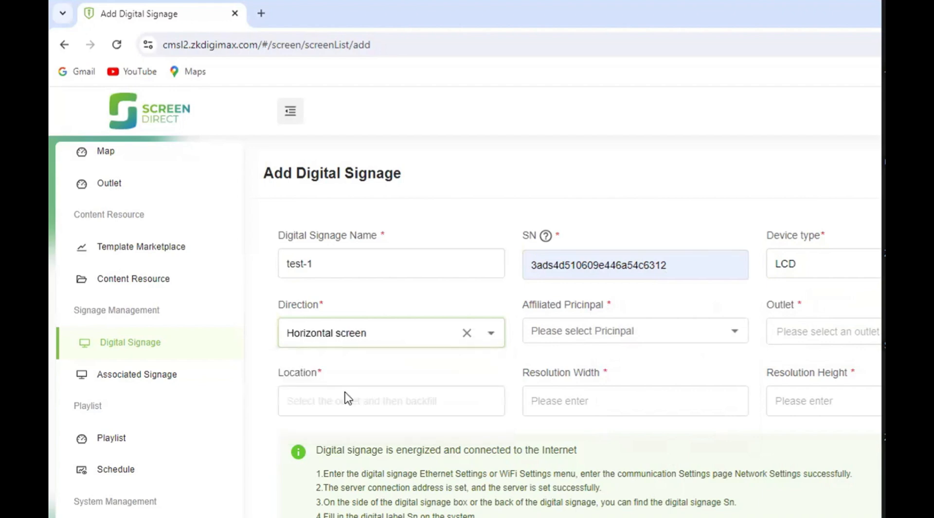
- Set the affiliated principal to Showroom and look at the outlets offered for it
left_click(599, 335)
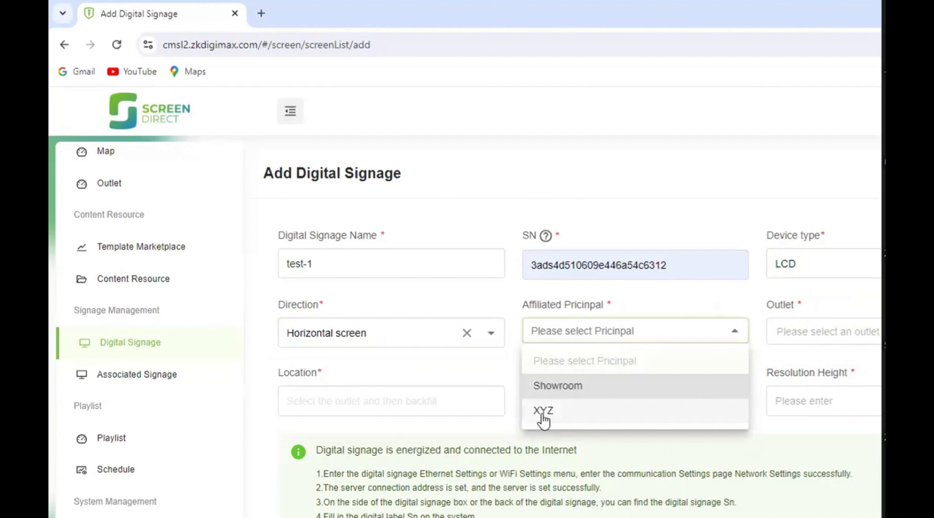
left_click(611, 388)
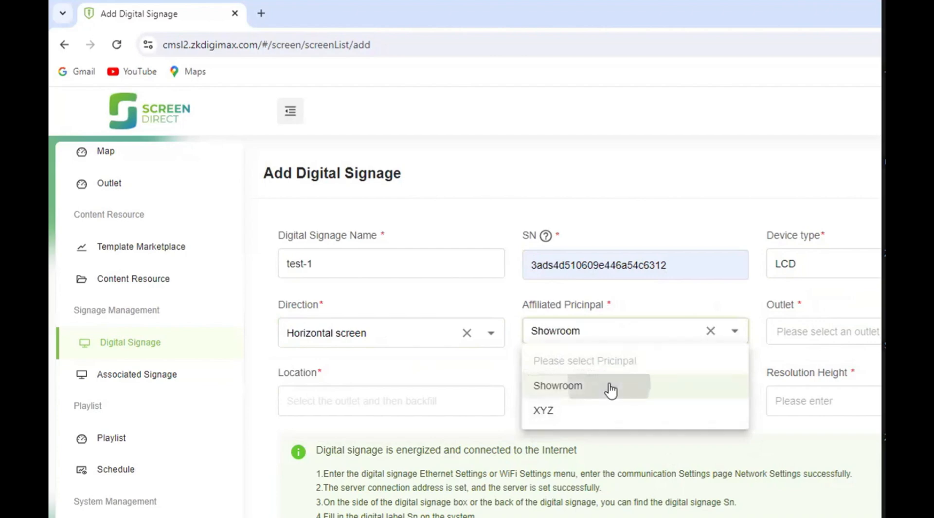
left_click(850, 332)
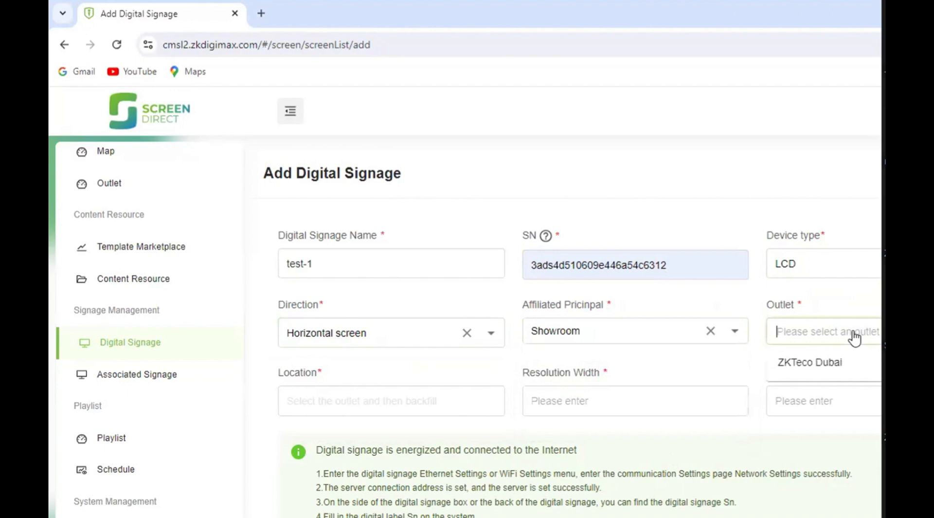
left_click(603, 340)
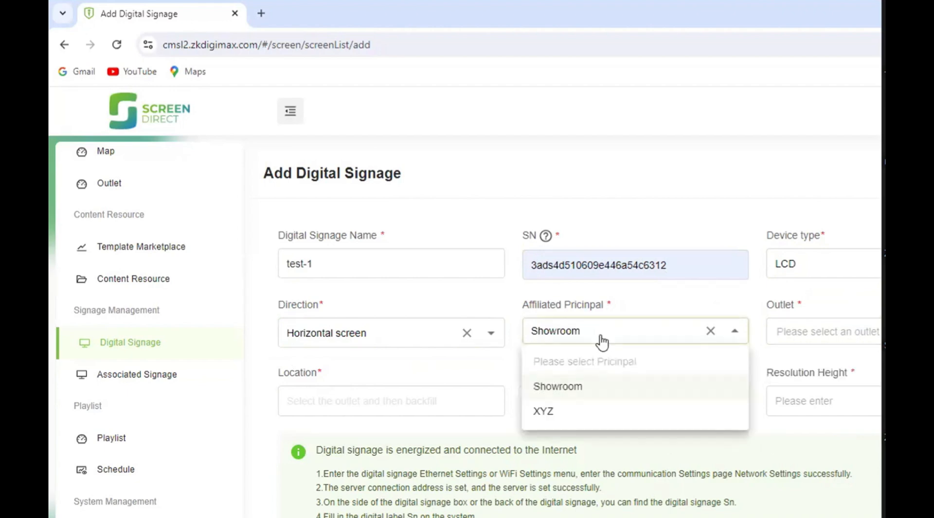
left_click(665, 304)
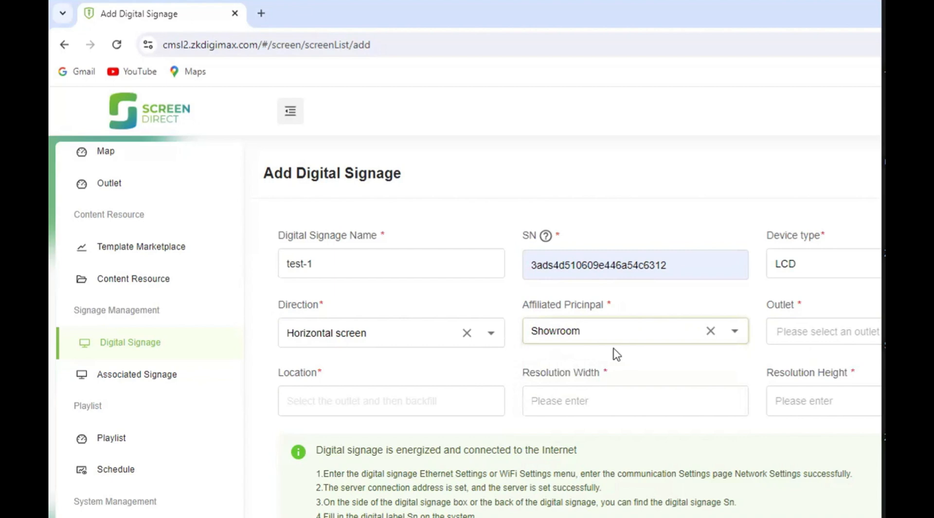
left_click(860, 341)
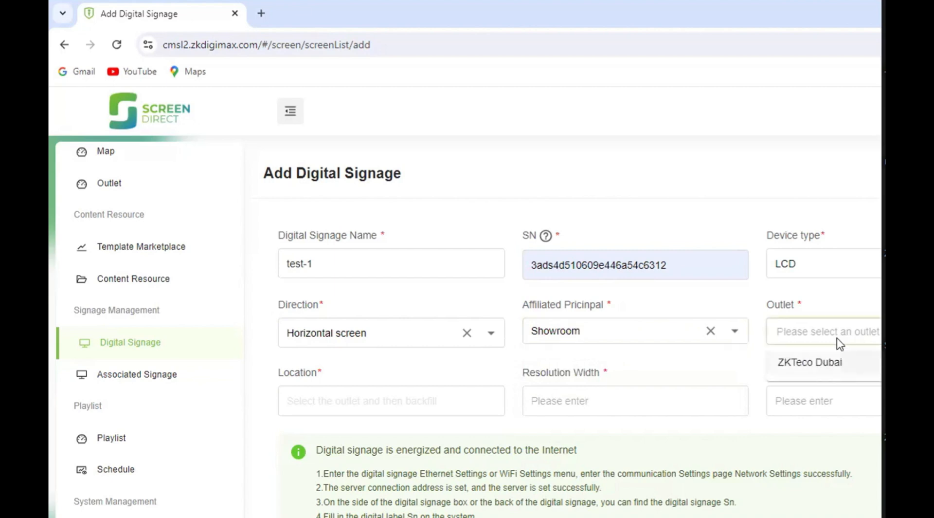
- Switch the affiliated principal to XYZ and look at the outlets offered for it
left_click(618, 332)
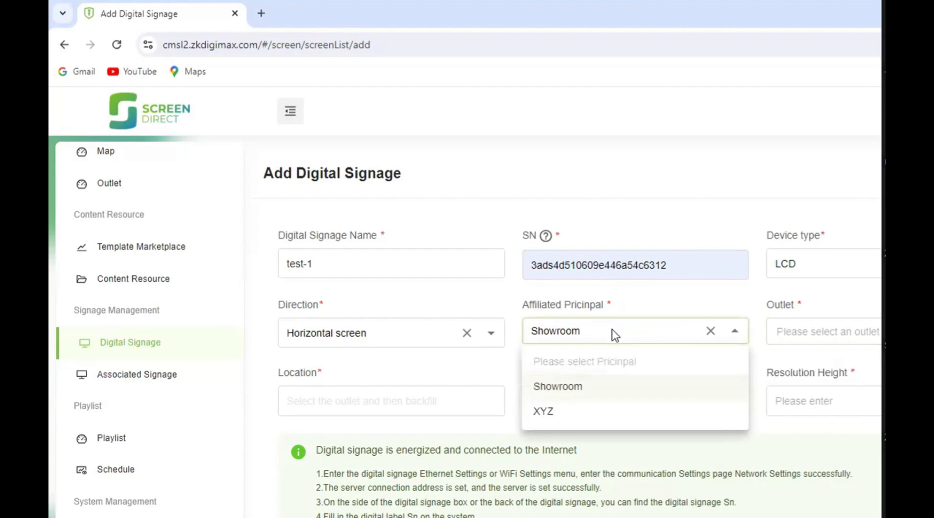
left_click(544, 413)
left_click(807, 340)
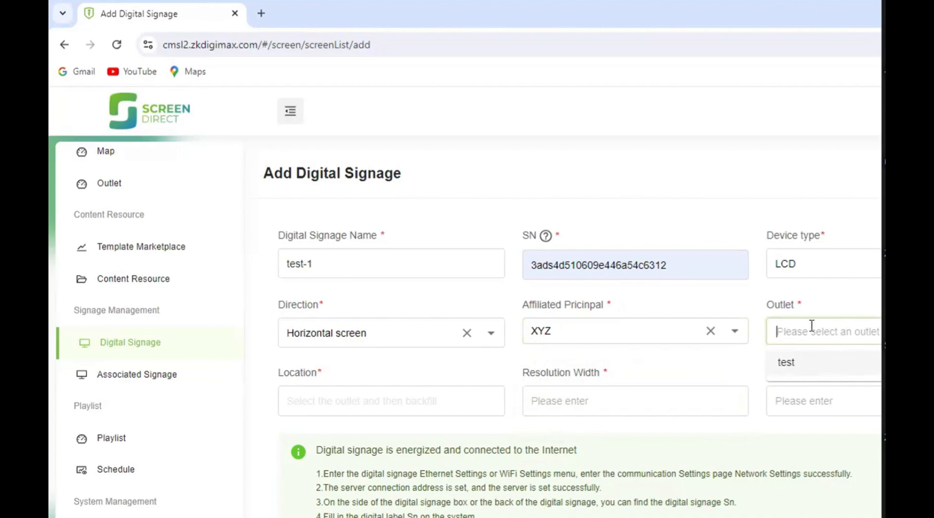
- Set the signage's affiliated principal to Showroom and its outlet to ZKTeco Dubai
left_click(611, 338)
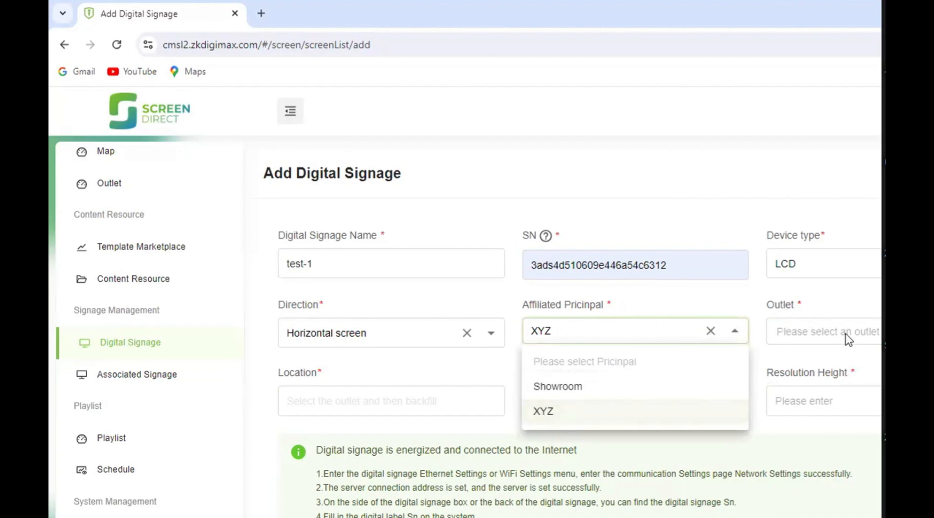
left_click(605, 385)
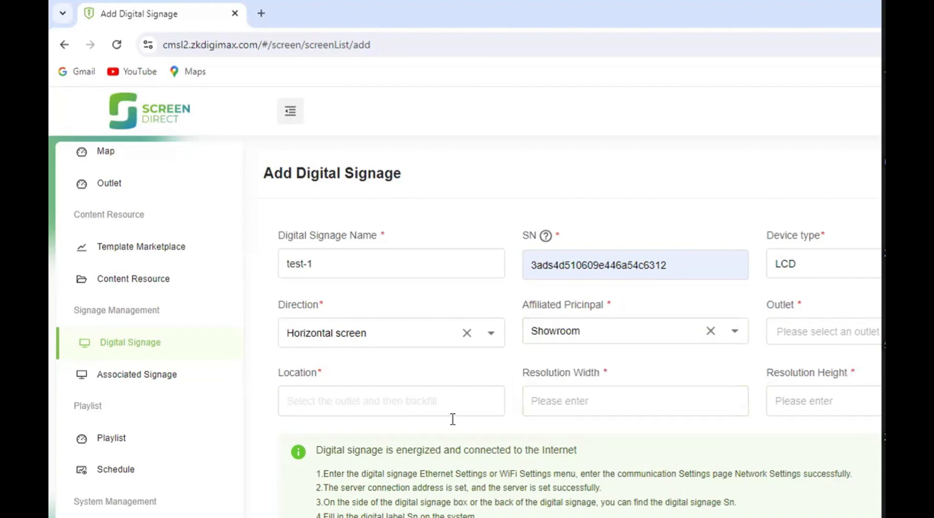
left_click(821, 338)
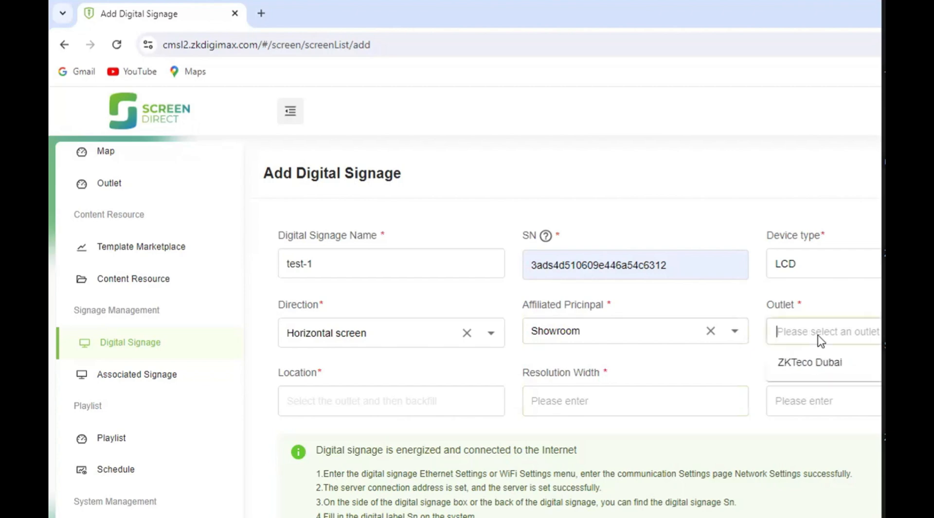
left_click(813, 361)
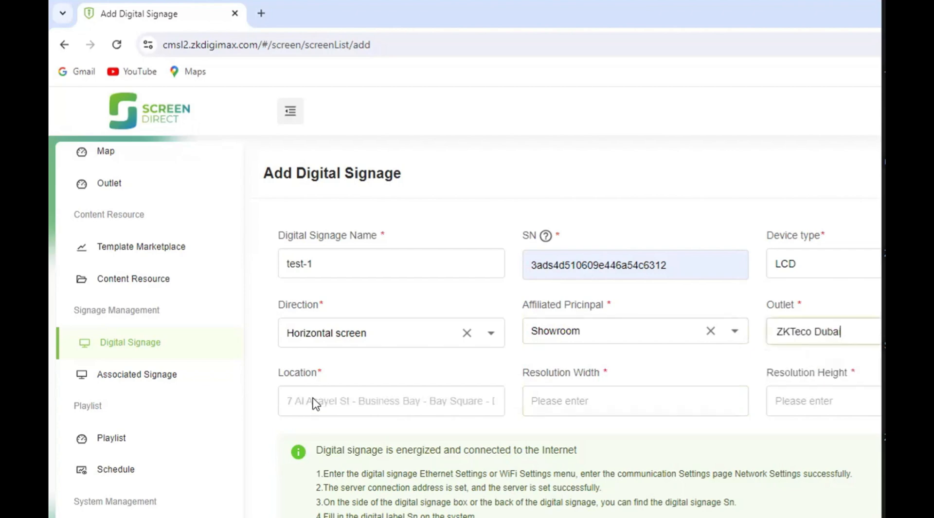
- Set the digital signage's resolution width to 3840 and its resolution height to 2160
left_click(575, 403)
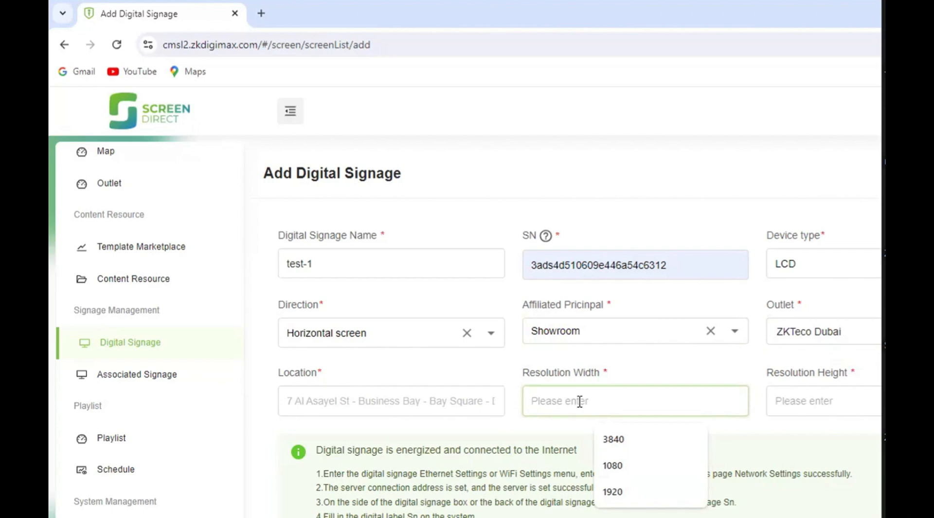
left_click(613, 439)
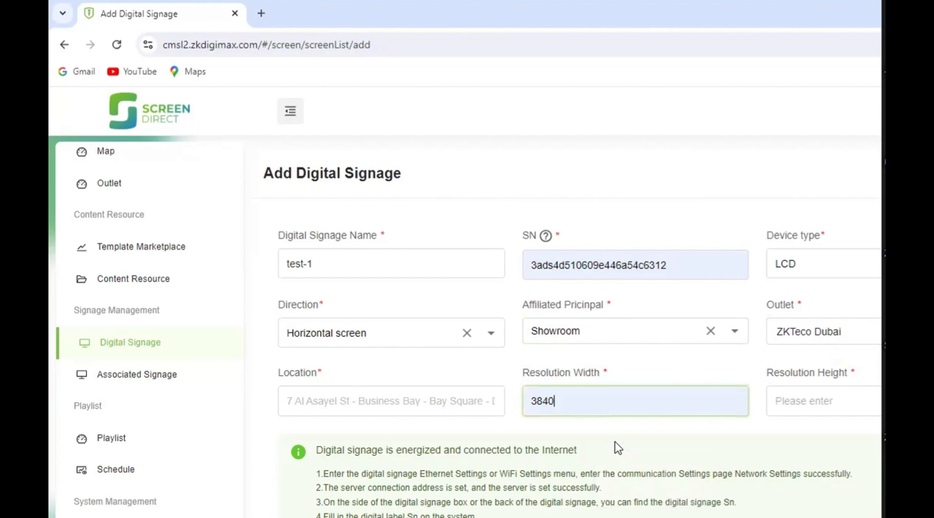
left_click(785, 408)
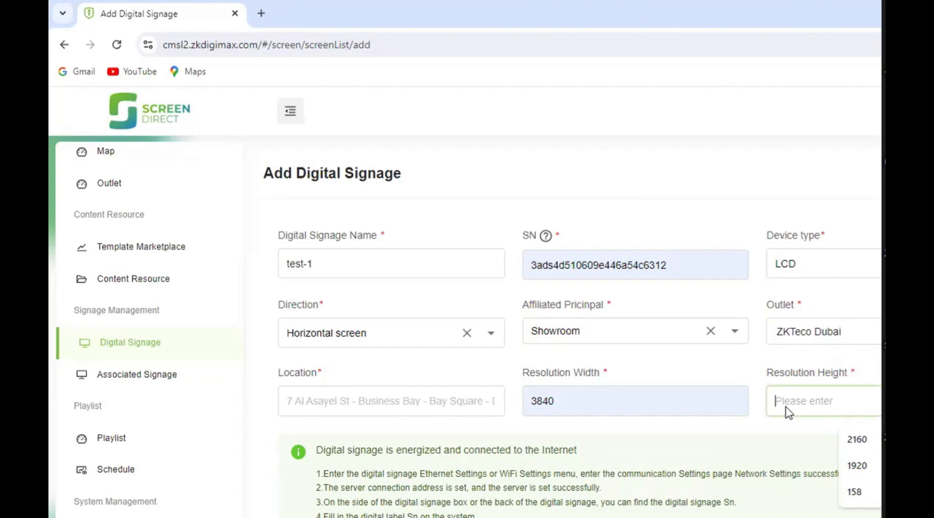
key("Down")
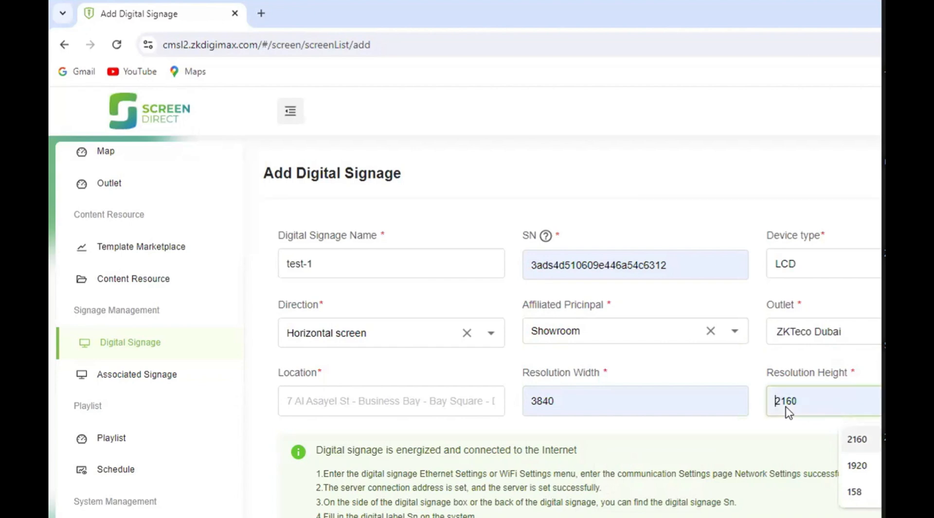
left_click(868, 443)
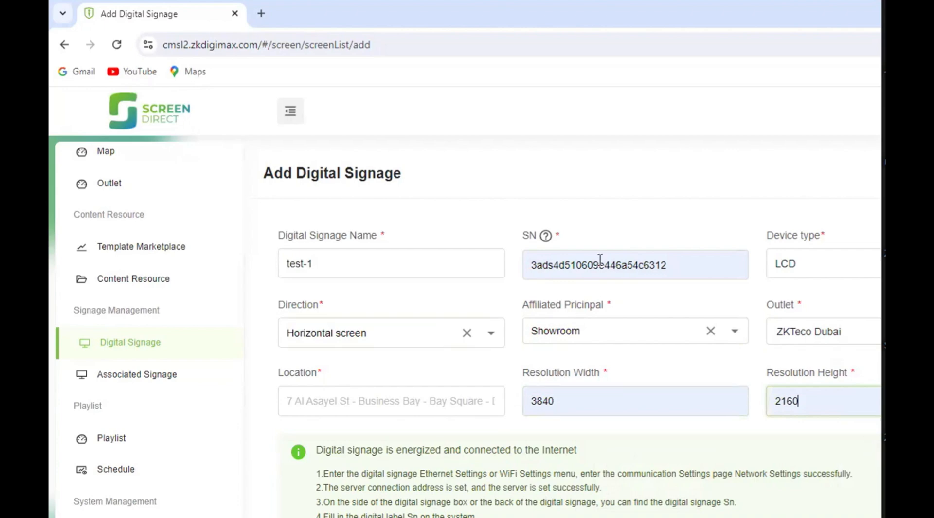
- Review the filled-in signage form for test-1 and the connection instructions below it
scroll(578, 402, "down", 2)
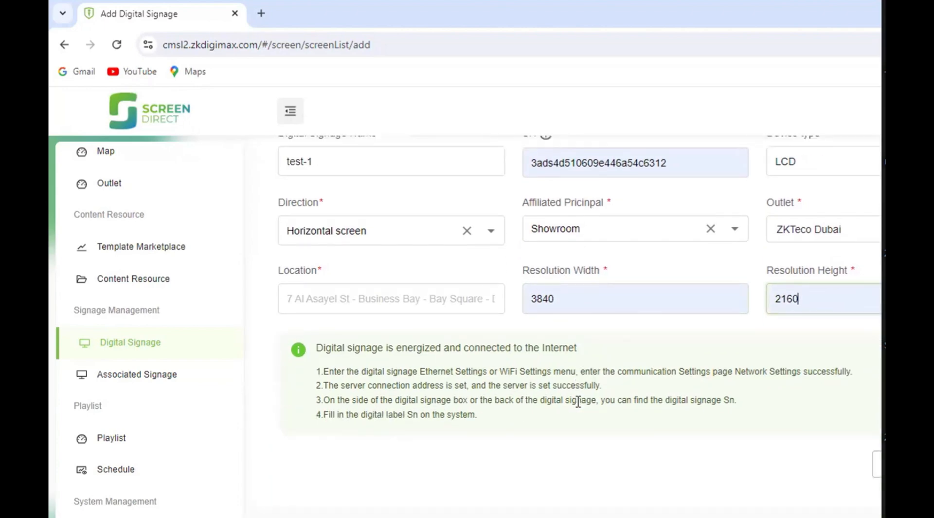
left_click(880, 464)
scroll(577, 321, "up", 2)
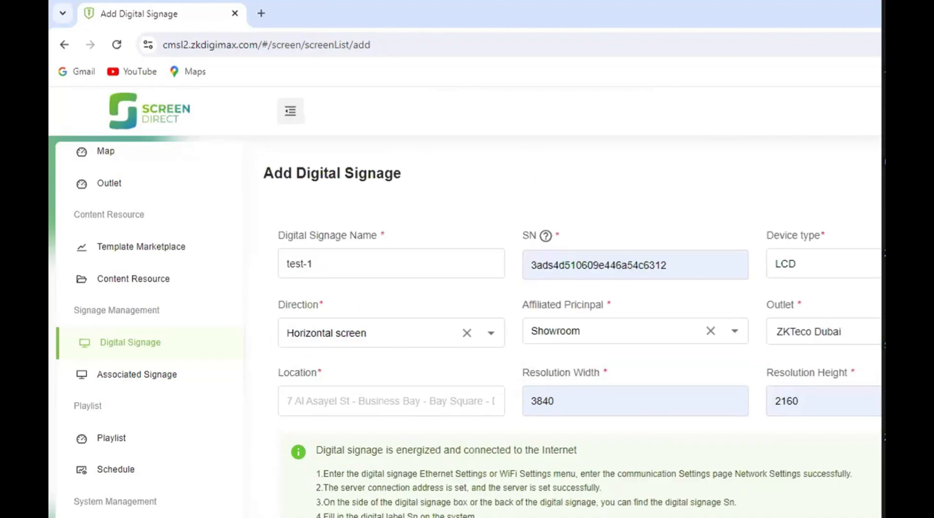
left_click(359, 264)
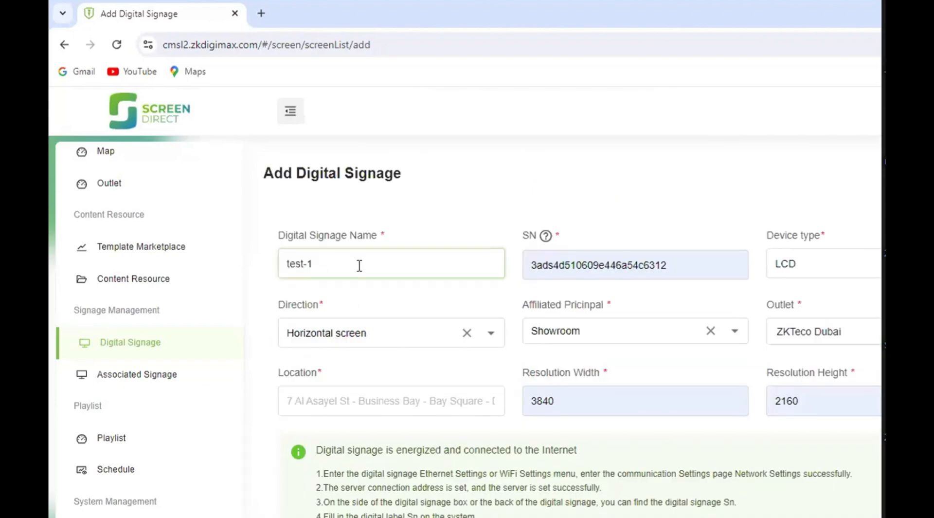
scroll(359, 265, "down", 1)
scroll(359, 265, "down", 1)
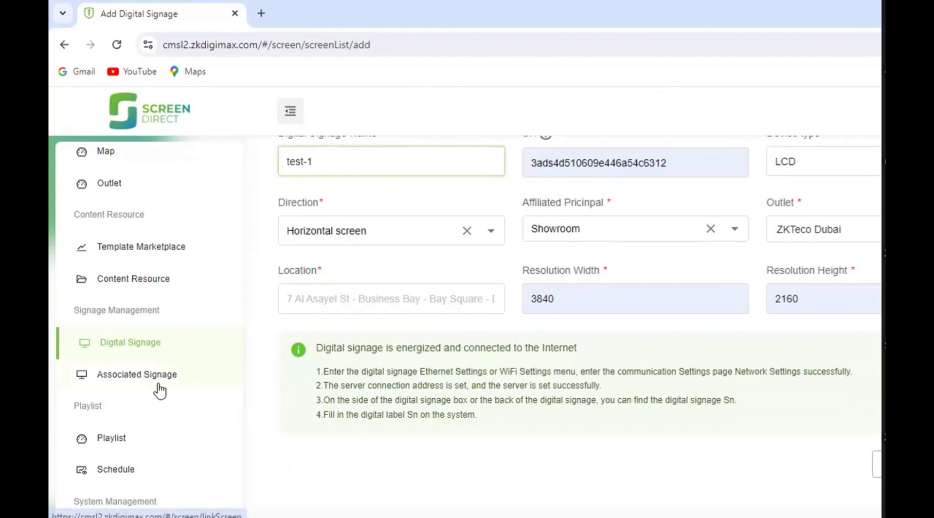
- Leave the signage form and compare the entries in the associated signage list with those in the digital signage list
scroll(167, 384, "up", 2)
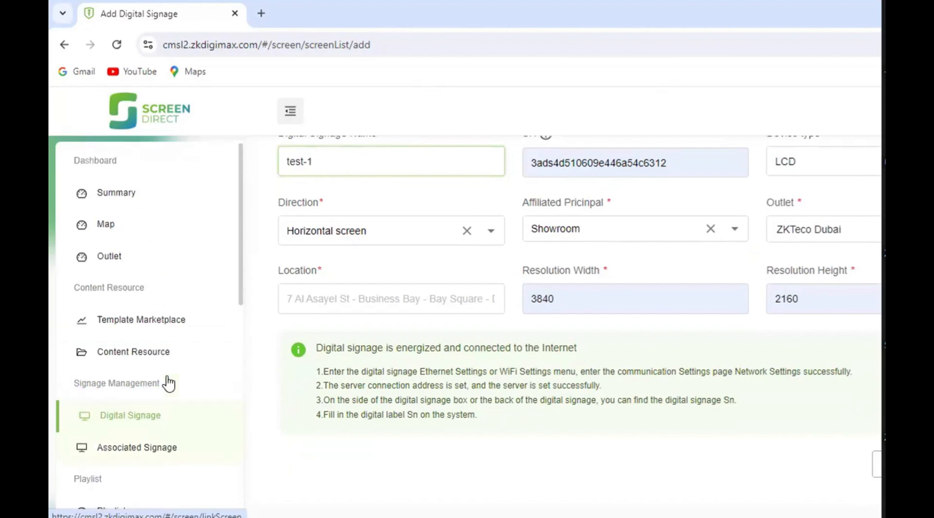
scroll(167, 382, "up", 1)
scroll(84, 328, "down", 5)
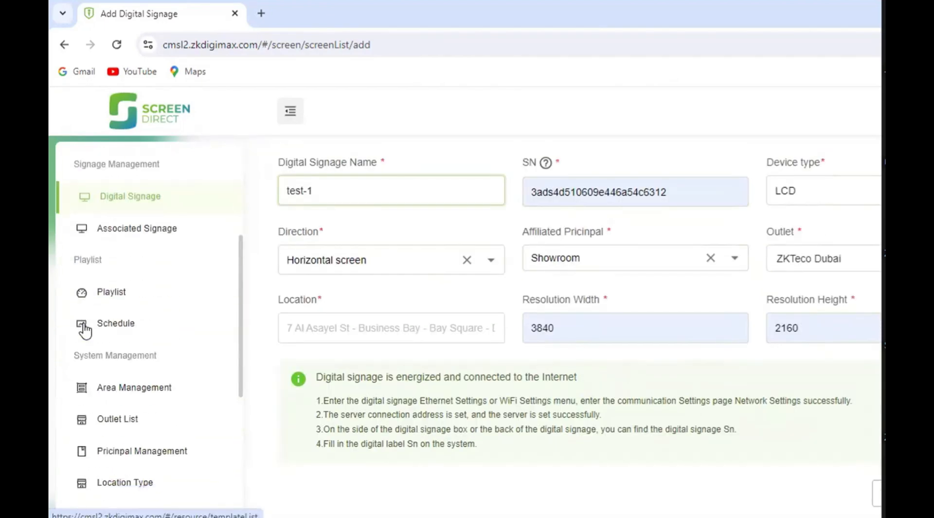
left_click(137, 231)
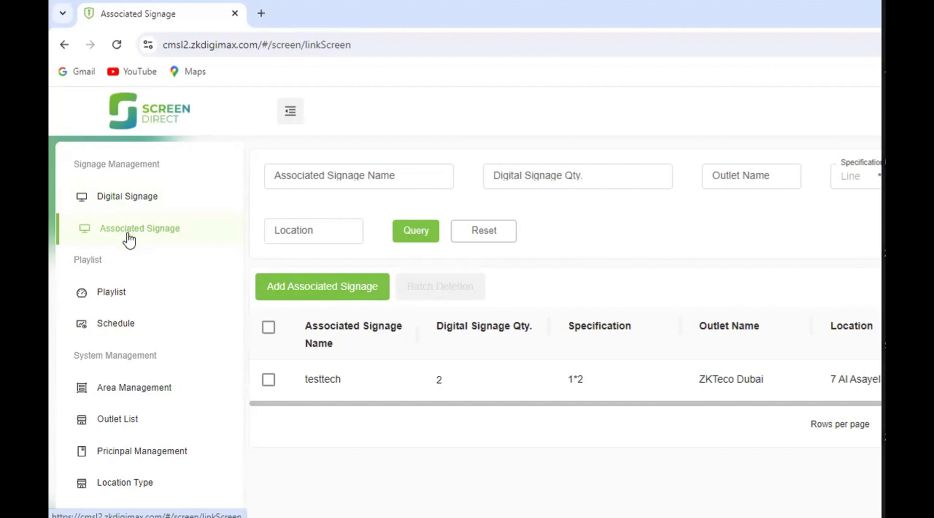
left_click(128, 200)
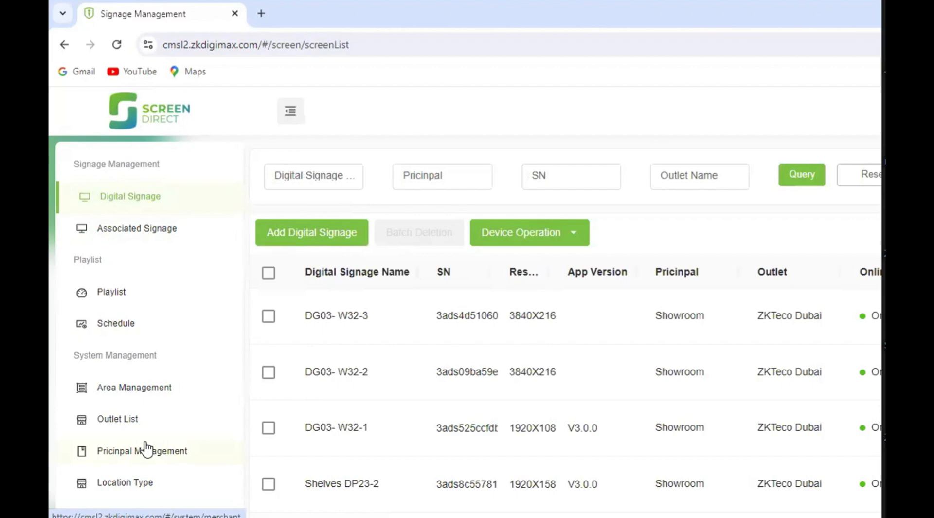
left_click(153, 228)
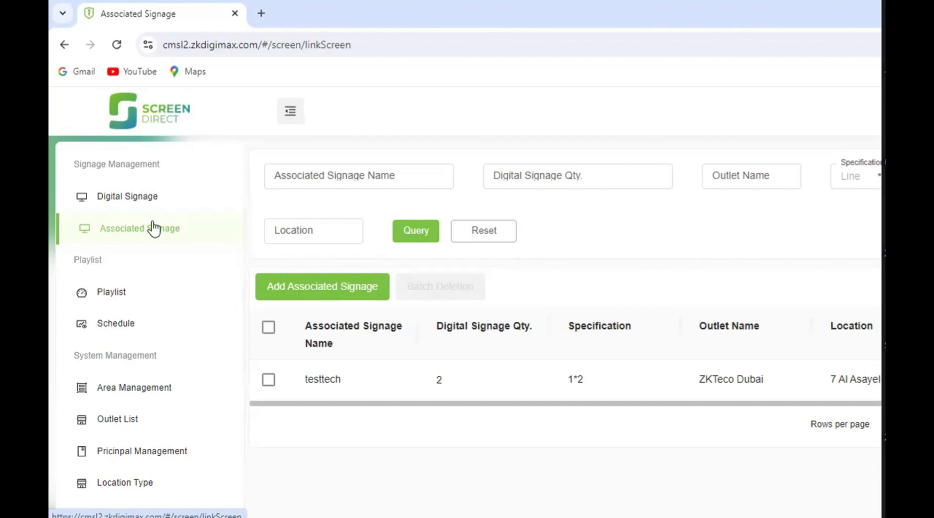
scroll(227, 297, "up", 3)
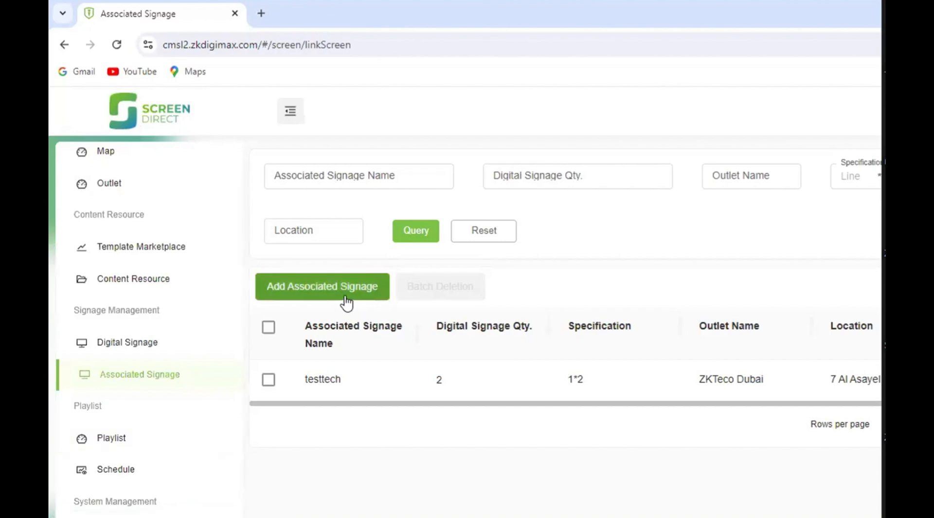
left_click(139, 346)
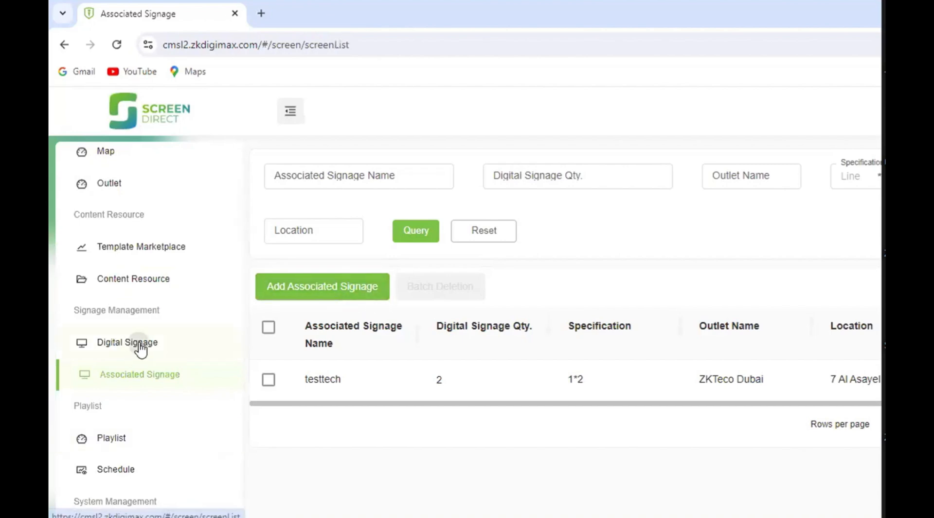
scroll(364, 307, "down", 3)
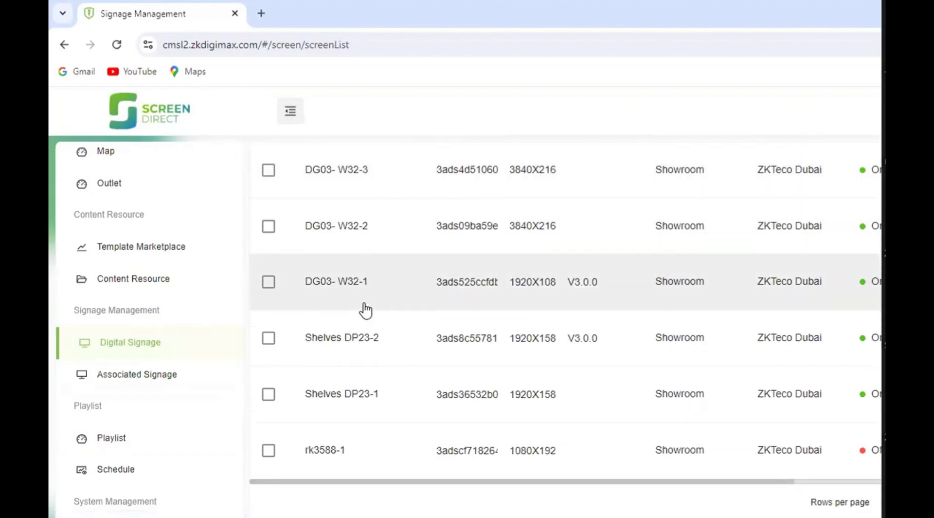
scroll(365, 310, "up", 3)
scroll(375, 304, "up", 3)
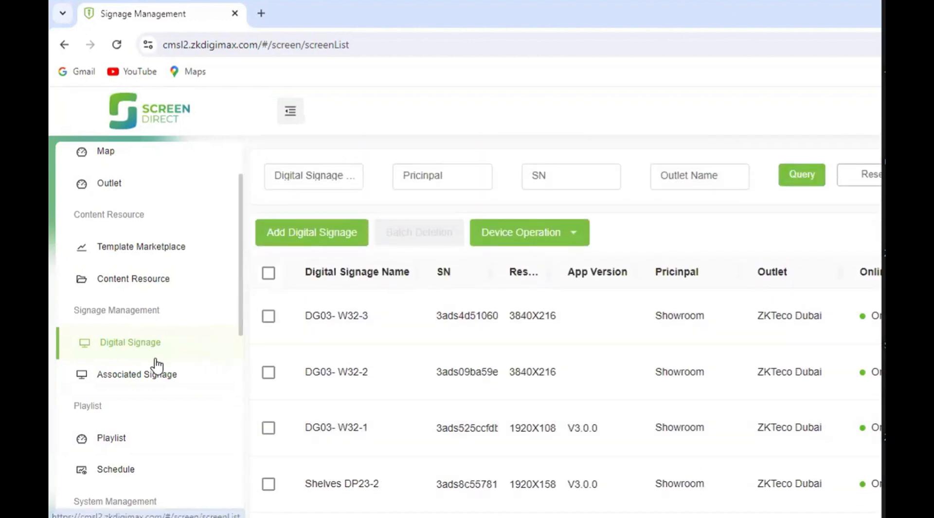
- Start adding an associated signage and name it test
left_click(138, 378)
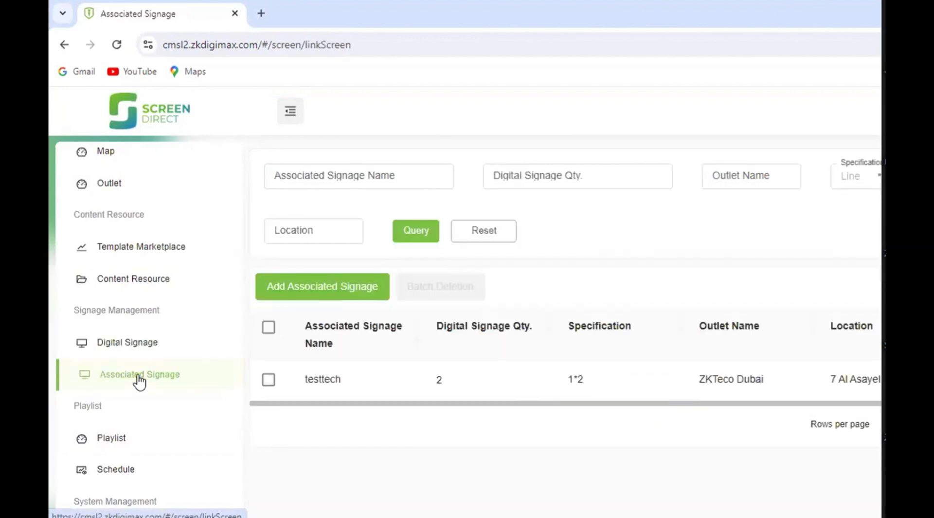
left_click(317, 299)
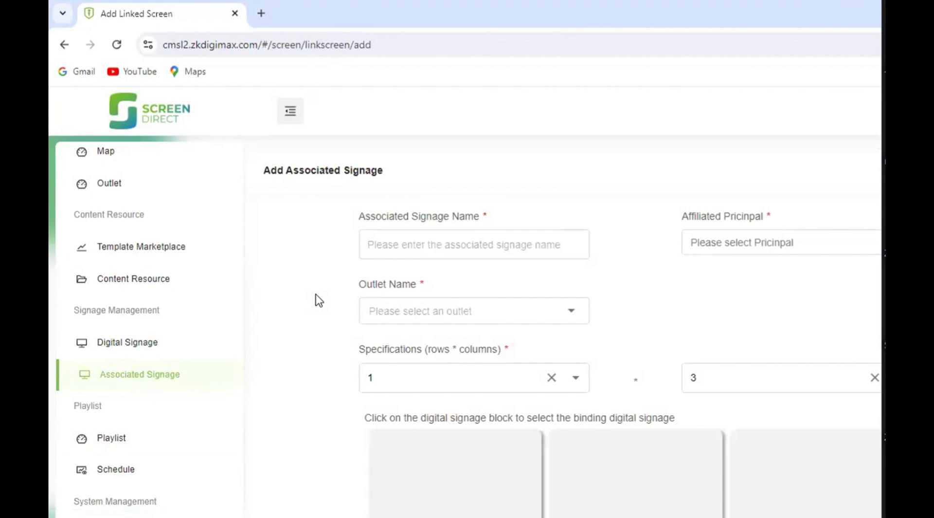
scroll(319, 300, "down", 2)
left_click(418, 172)
left_click(444, 210)
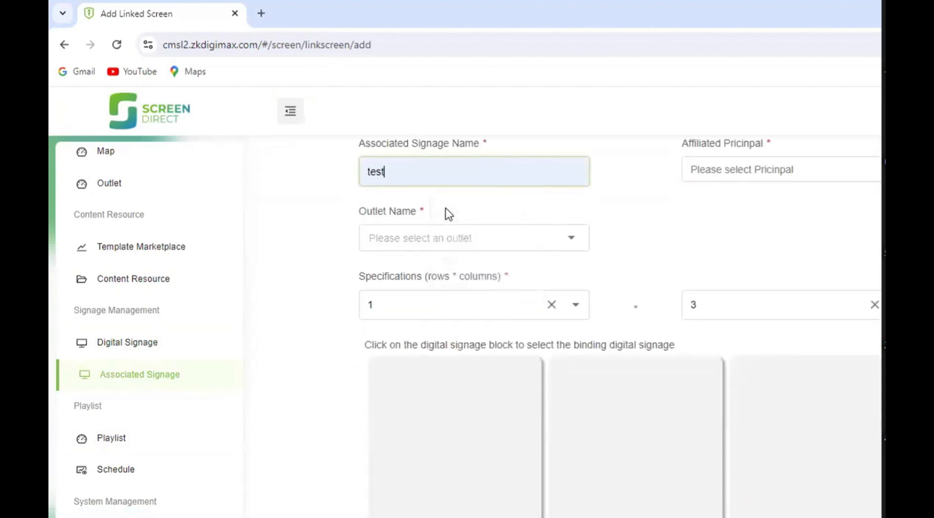
- Set the associated signage's affiliated principal to Showroom and its outlet to ZKTeco Dubai
left_click(717, 160)
left_click(711, 236)
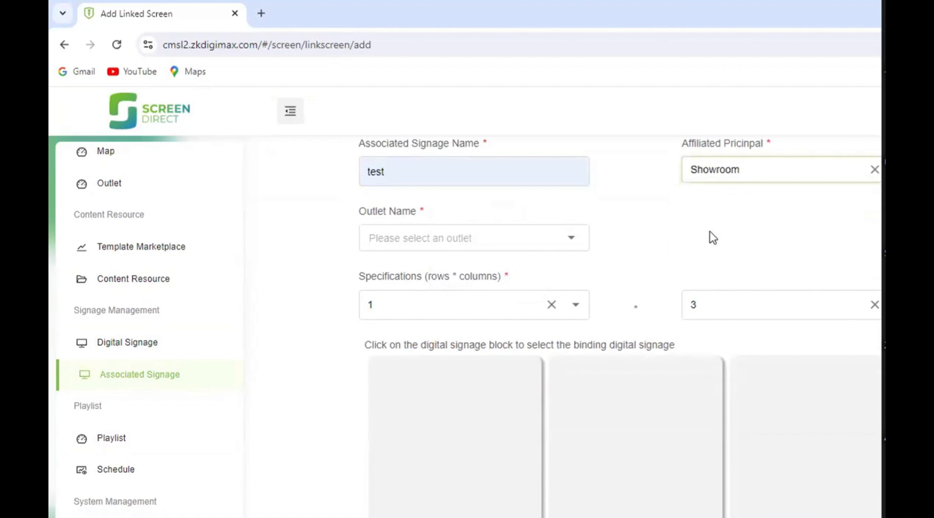
left_click(433, 244)
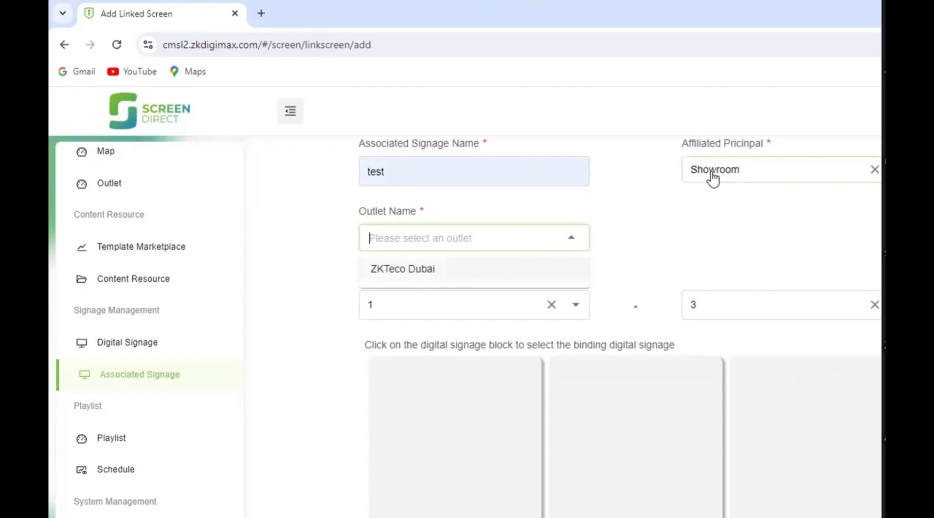
left_click(403, 270)
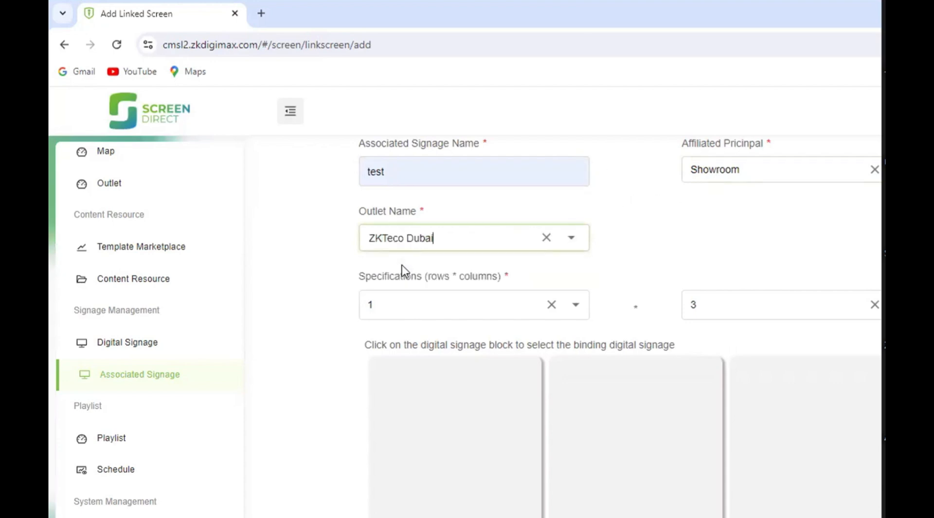
- Set the associated signage's specification to 8 rows by 8 columns and look at the resulting block grid
scroll(404, 292, "down", 1)
scroll(404, 299, "down", 1)
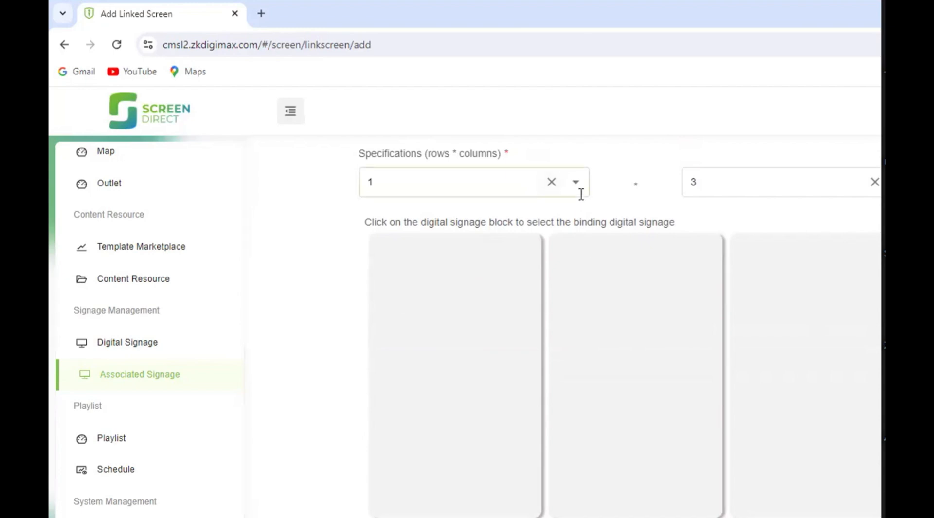
left_click(506, 192)
scroll(409, 335, "down", 2)
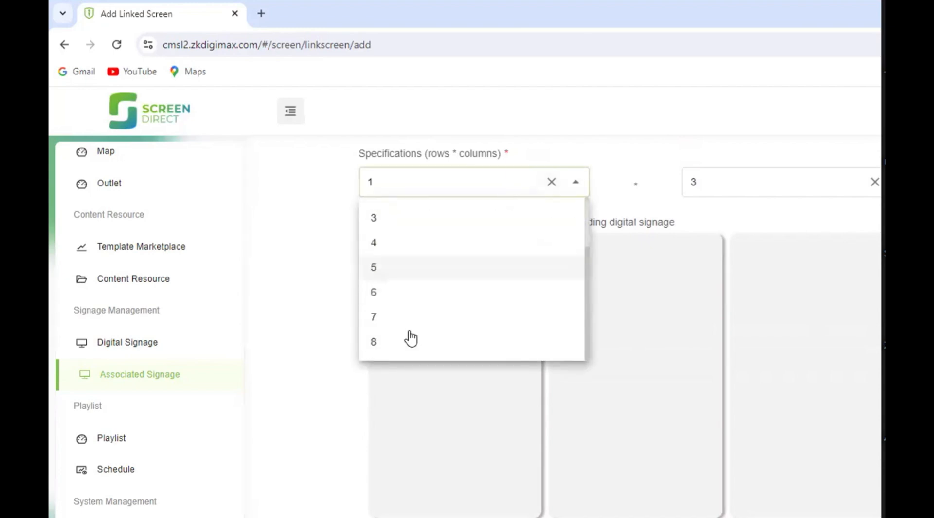
left_click(408, 339)
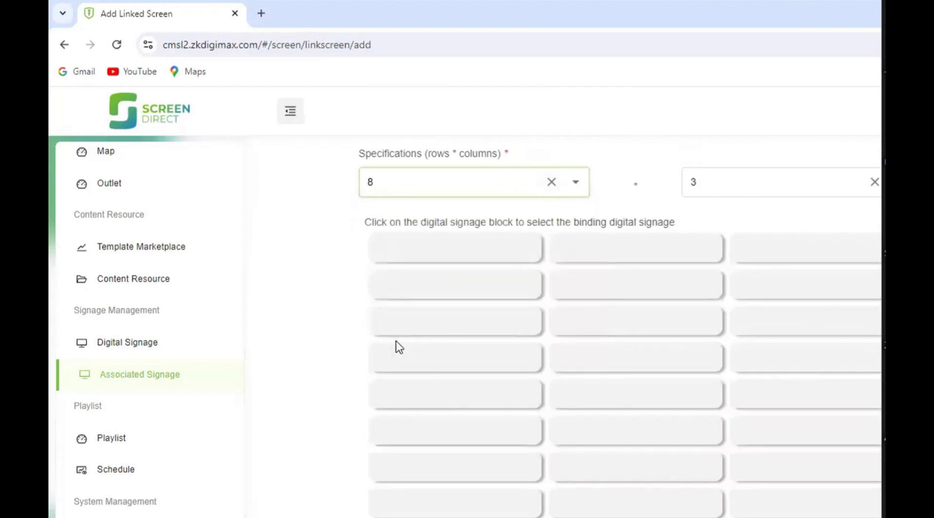
left_click(845, 190)
left_click(735, 341)
scroll(513, 288, "down", 2)
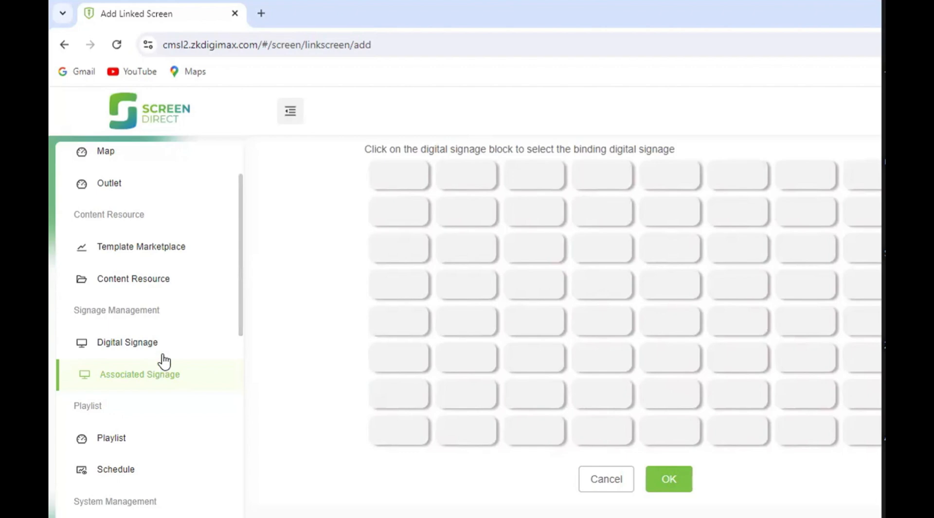
- Change the associated signage's specification to 3 rows by 1 column
scroll(162, 361, "up", 5)
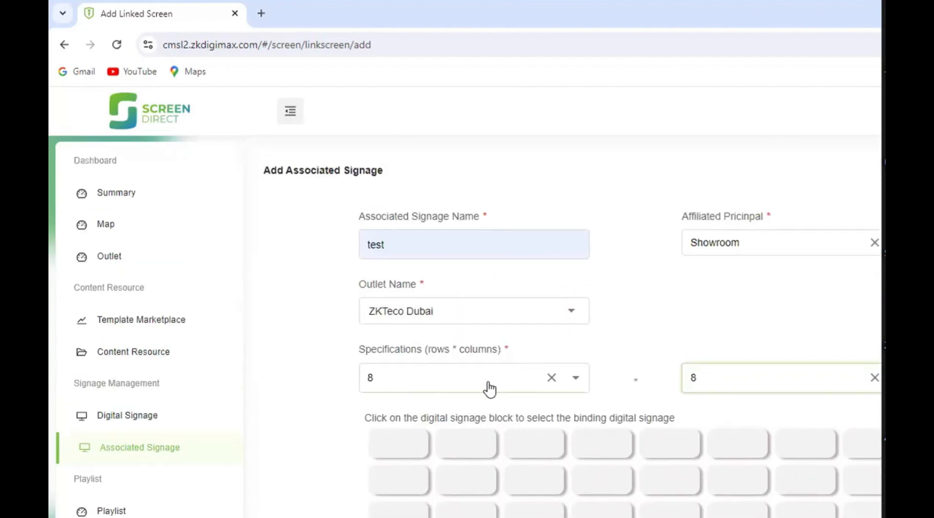
left_click(422, 388)
left_click(420, 383)
scroll(743, 246, "down", 3)
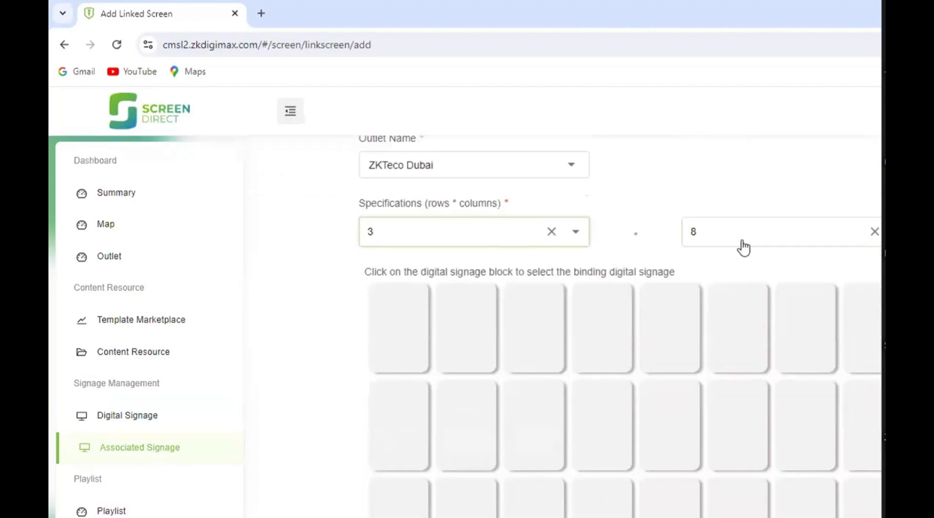
left_click(740, 240)
scroll(724, 292, "up", 2)
left_click(725, 292)
- Try to reduce the row count to 1 for a 1*1 specification
left_click(433, 240)
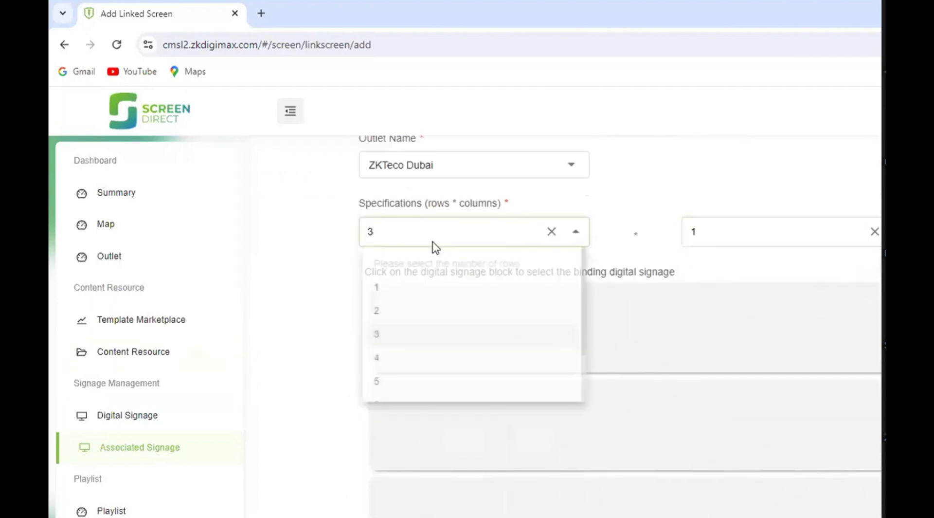
left_click(403, 295)
left_click(385, 239)
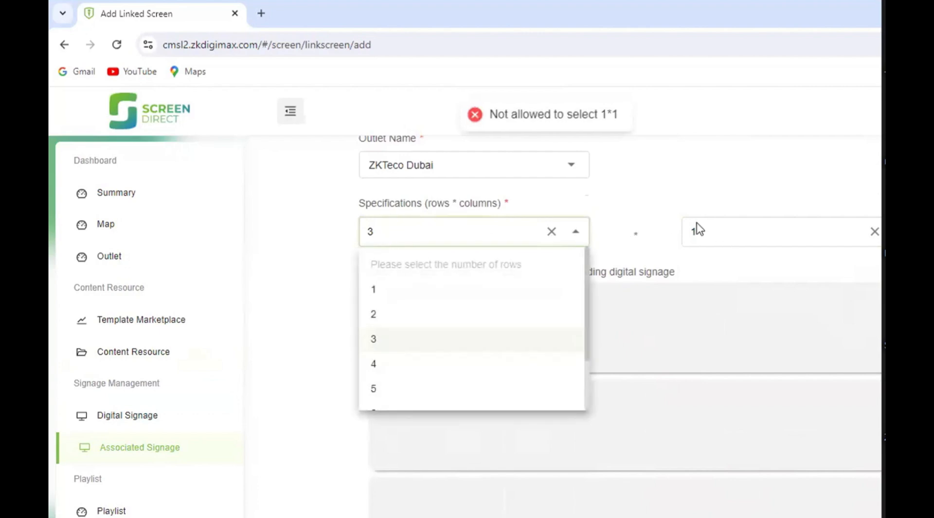
- Set the associated signage's specification to 1 row by 3 columns and look at its binding blocks
left_click(700, 230)
left_click(699, 340)
left_click(465, 240)
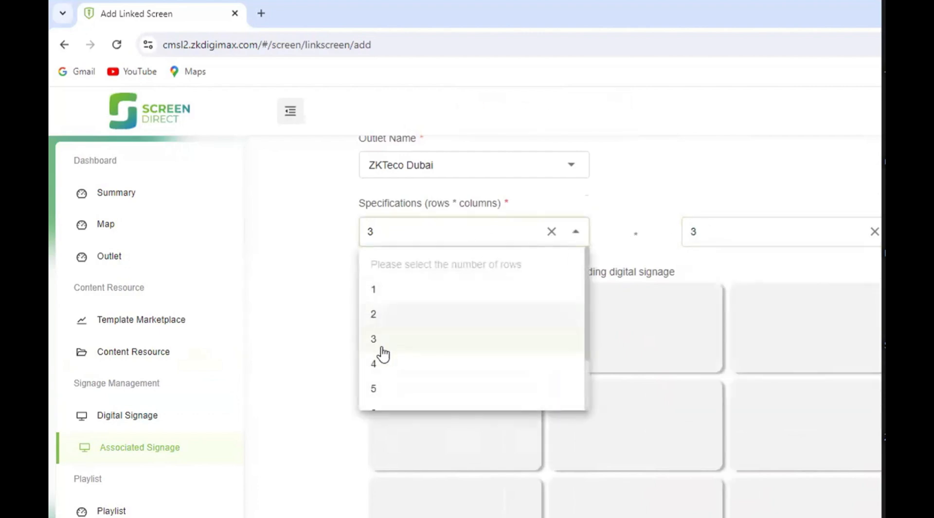
left_click(375, 294)
scroll(407, 307, "down", 1)
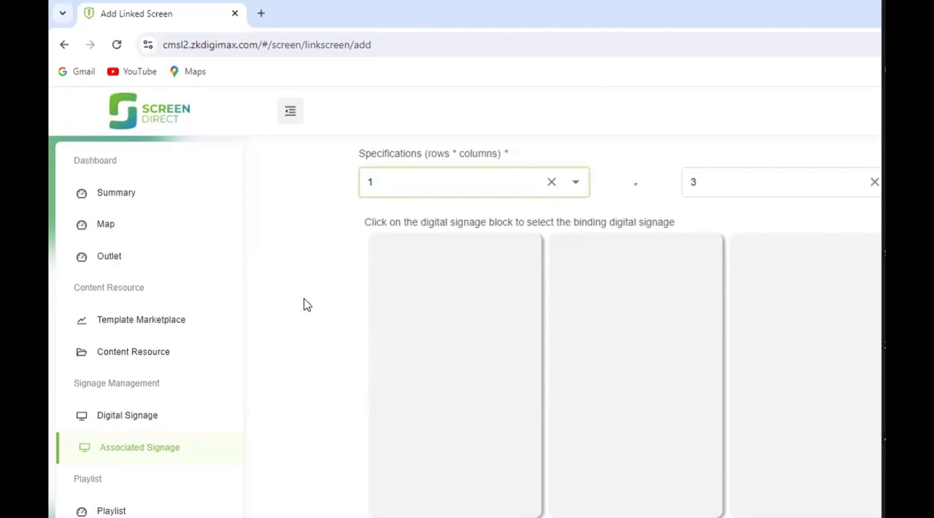
scroll(304, 299, "down", 1)
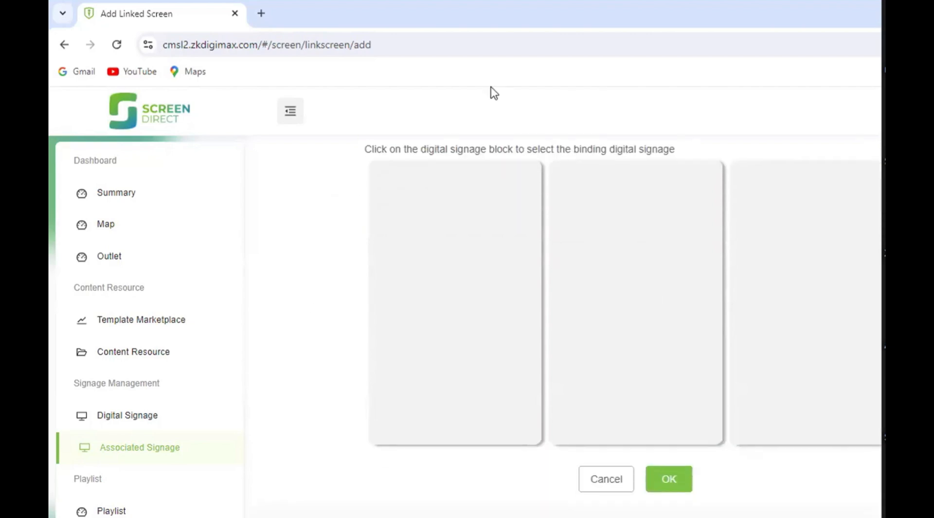
- Review the 1 row by 3 columns form and try to save the associated signage with its blocks unbound
scroll(446, 269, "up", 3)
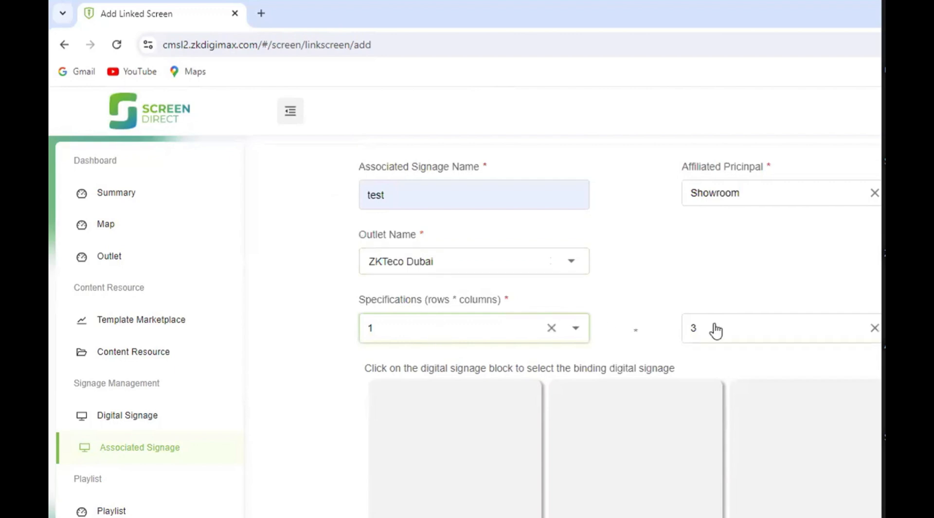
scroll(834, 337, "down", 2)
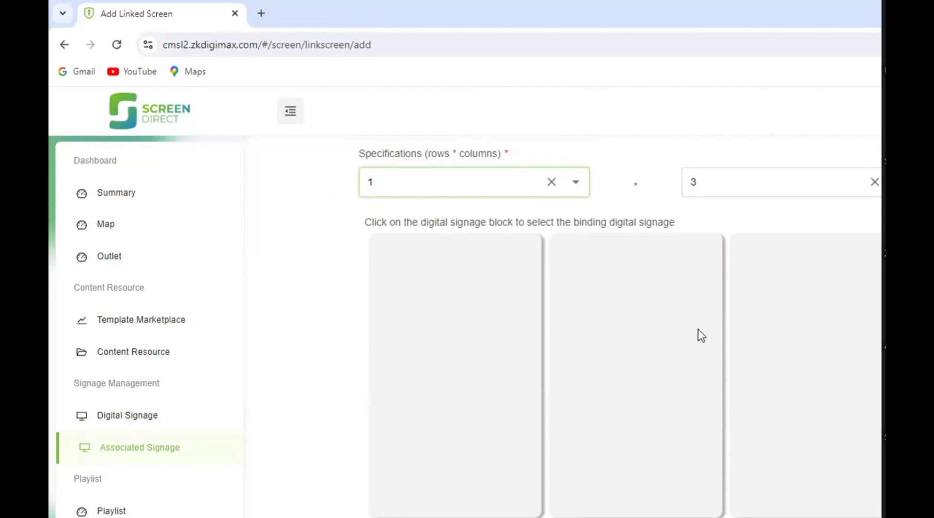
scroll(790, 336, "down", 1)
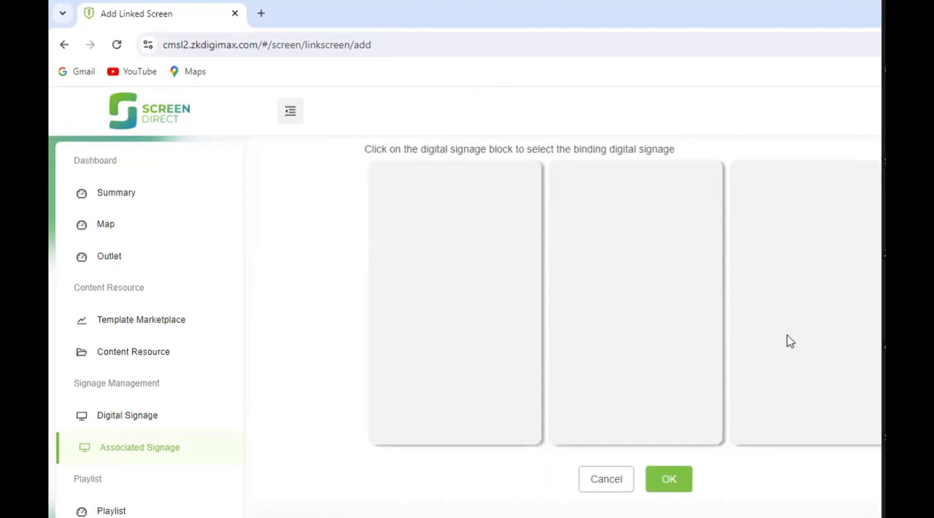
left_click(660, 480)
scroll(739, 409, "down", 1)
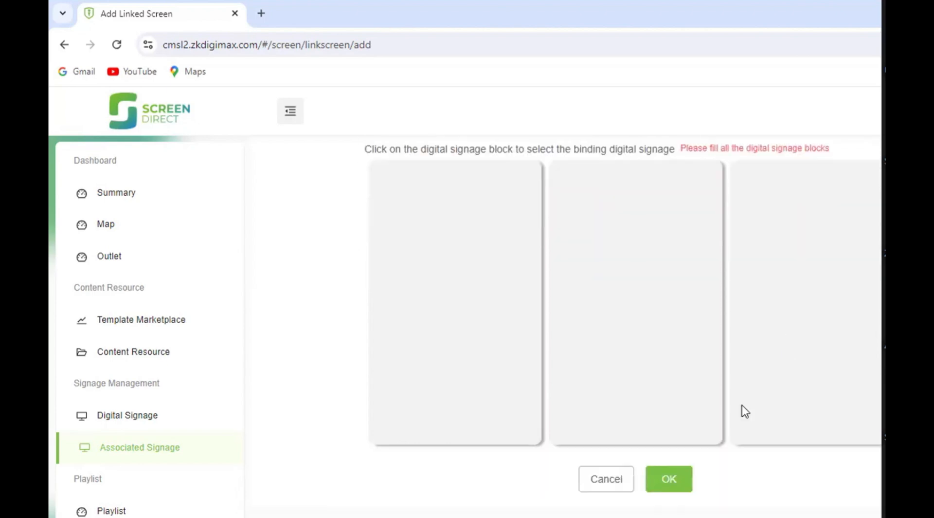
- Bind the three blocks in order to DG03- W32-1, DG03- W32-2 and DG03- W32-3, and save the associated signage
left_click(457, 315)
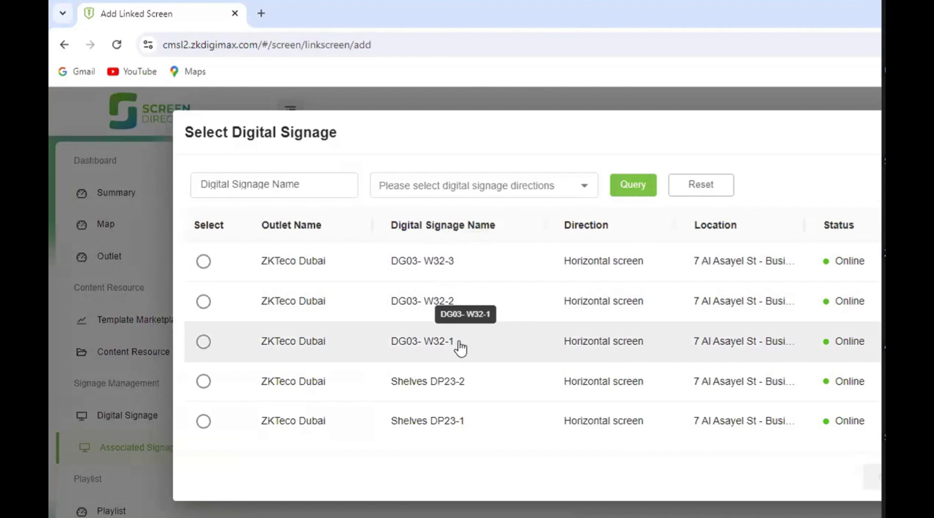
left_click(460, 346)
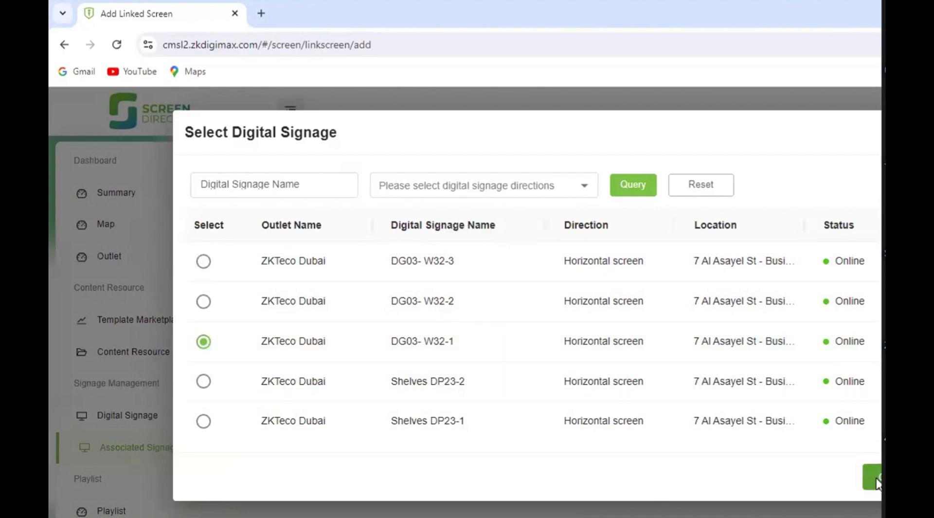
left_click(873, 480)
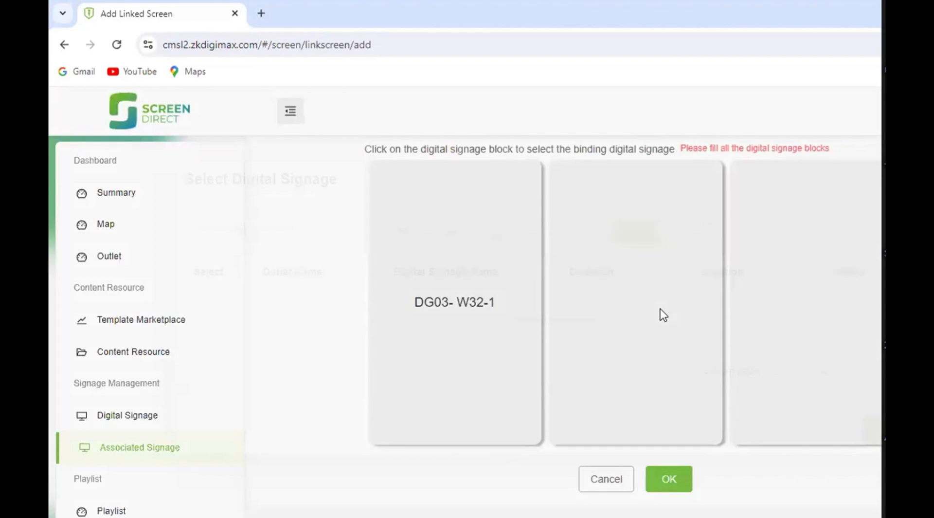
left_click(660, 314)
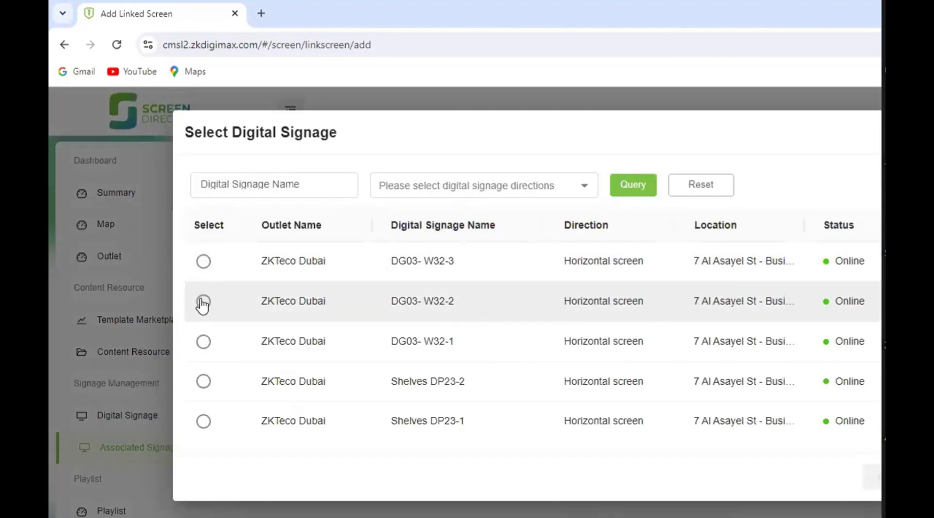
left_click(203, 302)
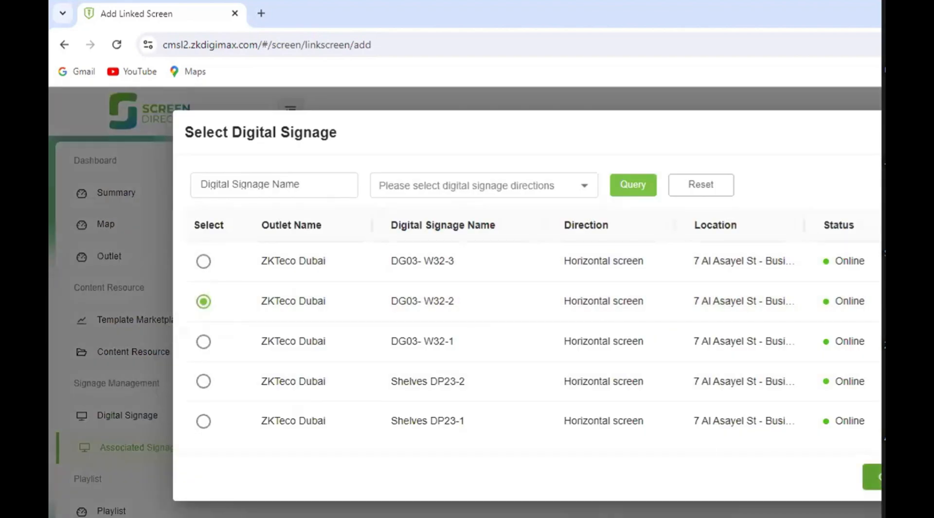
left_click(872, 477)
left_click(809, 314)
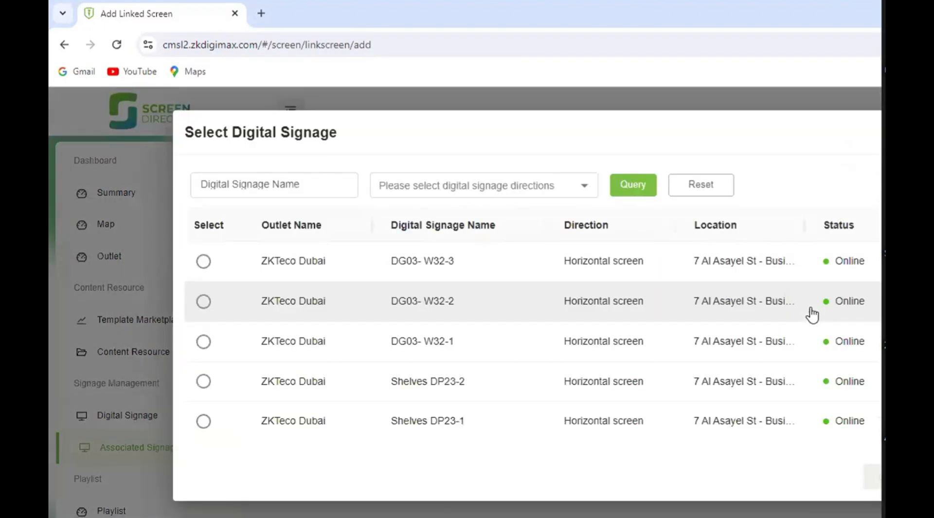
left_click(202, 263)
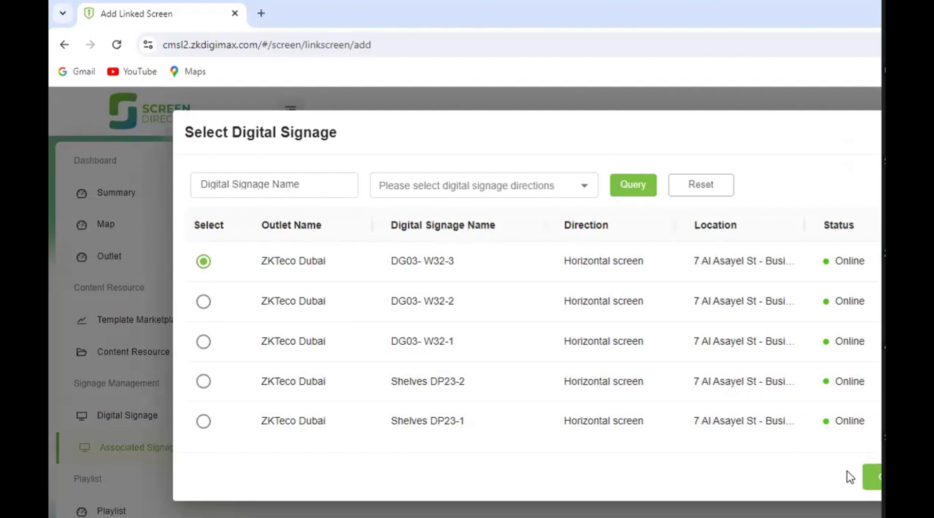
left_click(875, 479)
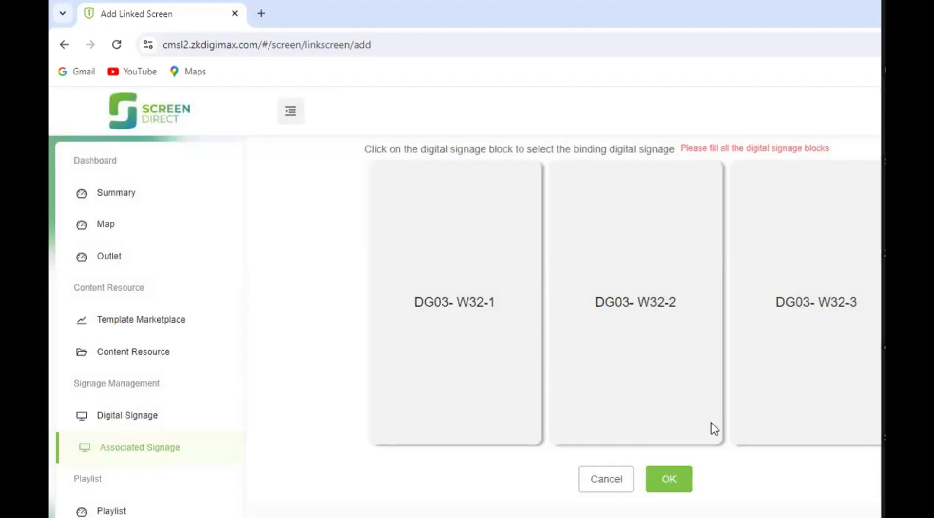
left_click(665, 480)
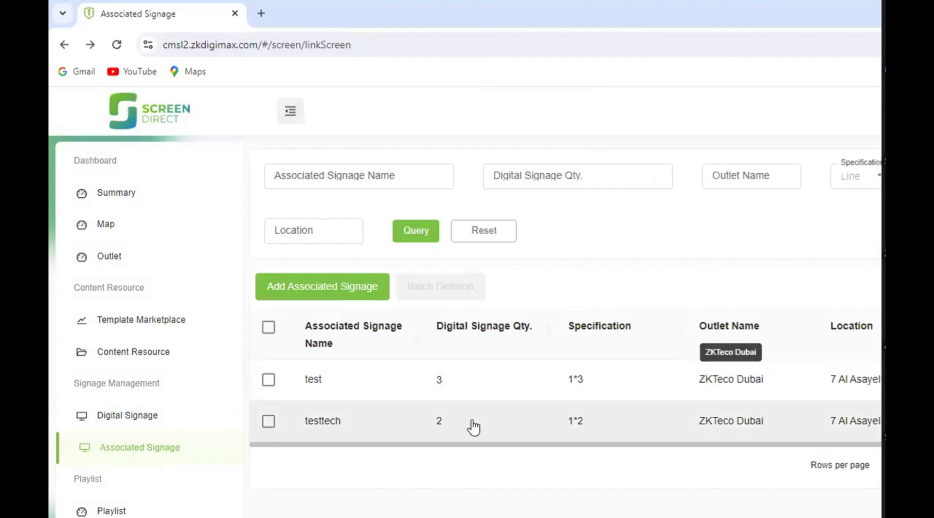
- View the digital signage list and return to the associated signage list
scroll(428, 435, "down", 1)
scroll(186, 437, "down", 4)
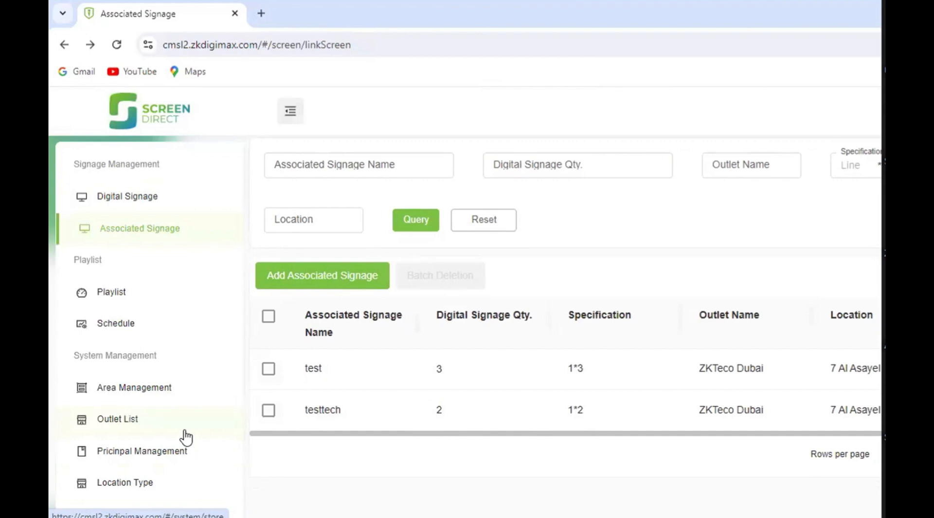
left_click(124, 200)
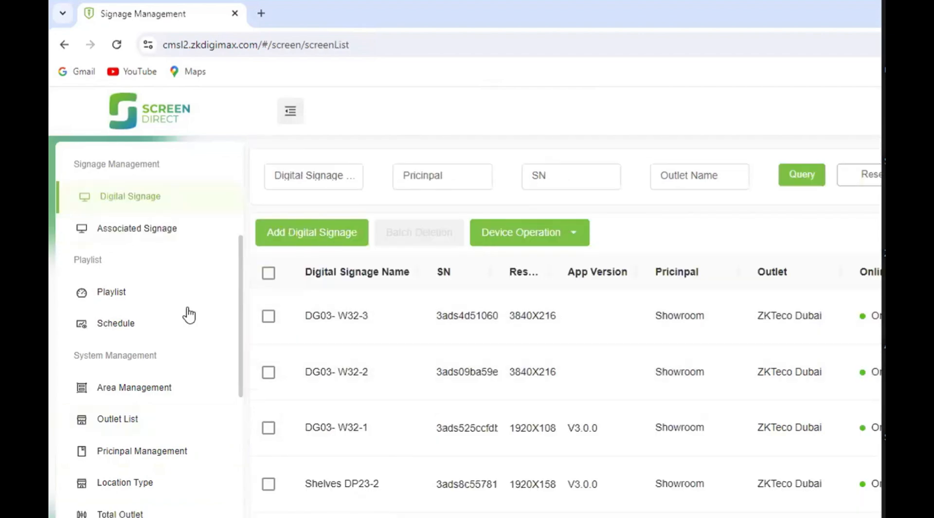
scroll(125, 283, "down", 1)
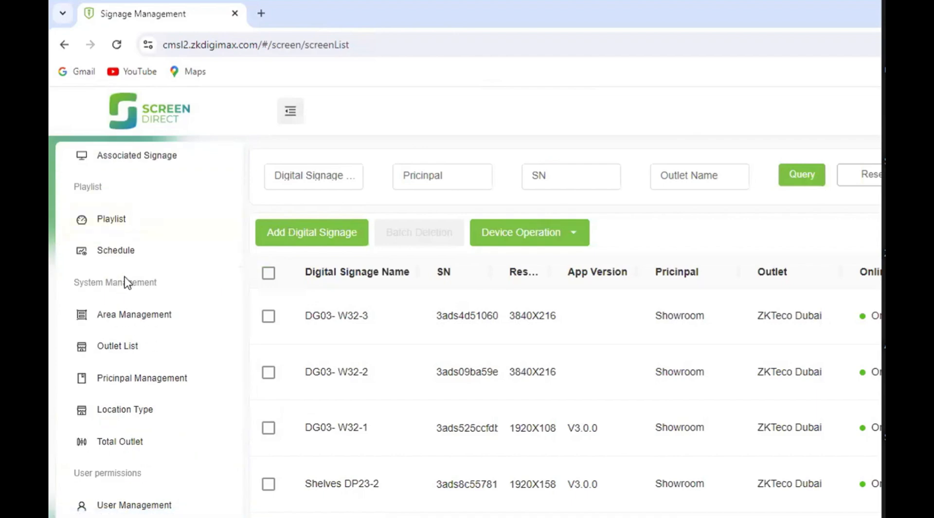
scroll(125, 282, "up", 3)
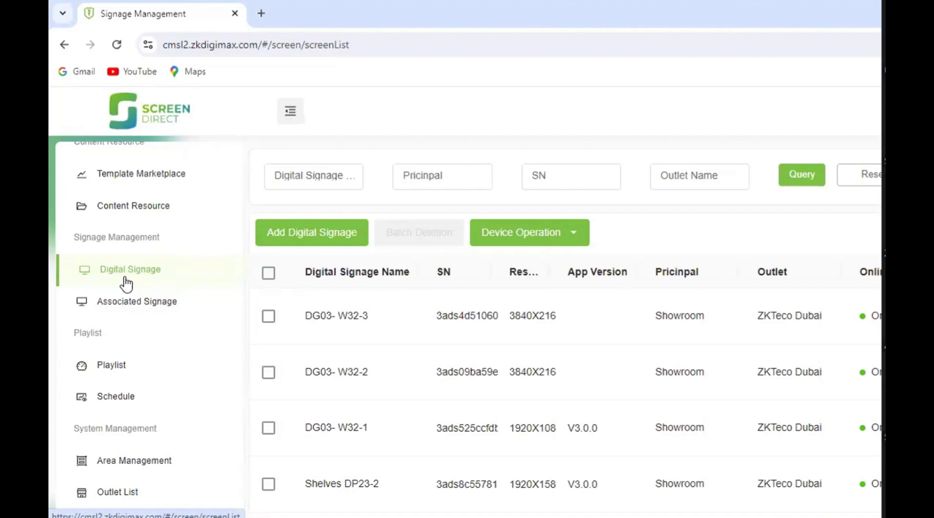
left_click(126, 304)
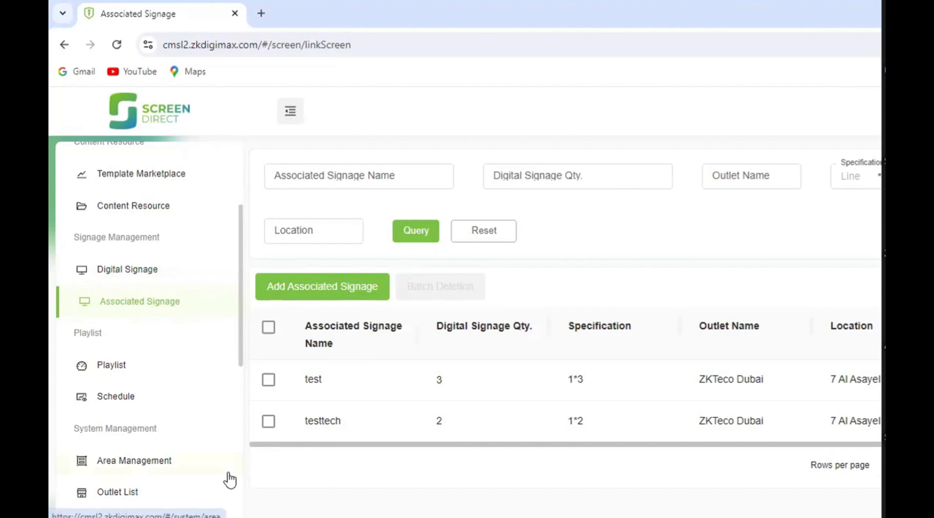
- Open the Template Marketplace and look through the available templates
scroll(189, 402, "down", 2)
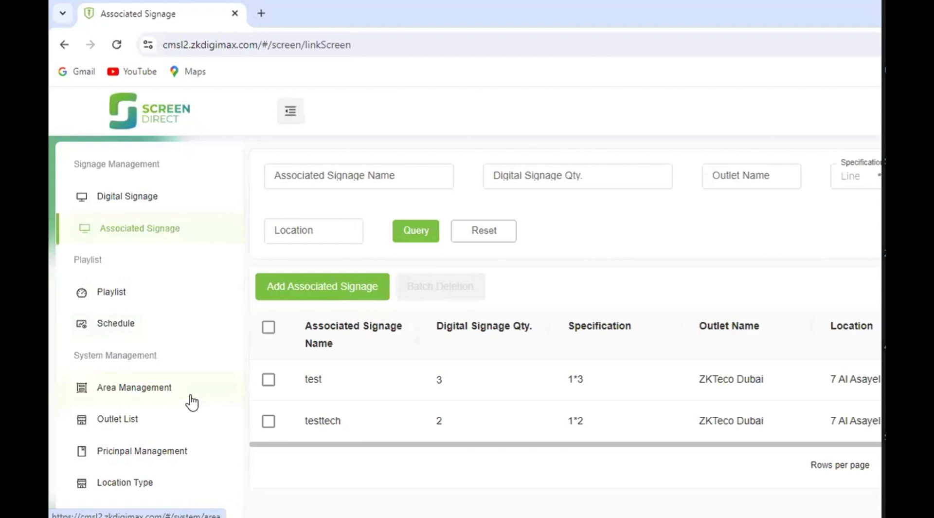
scroll(192, 401, "up", 2)
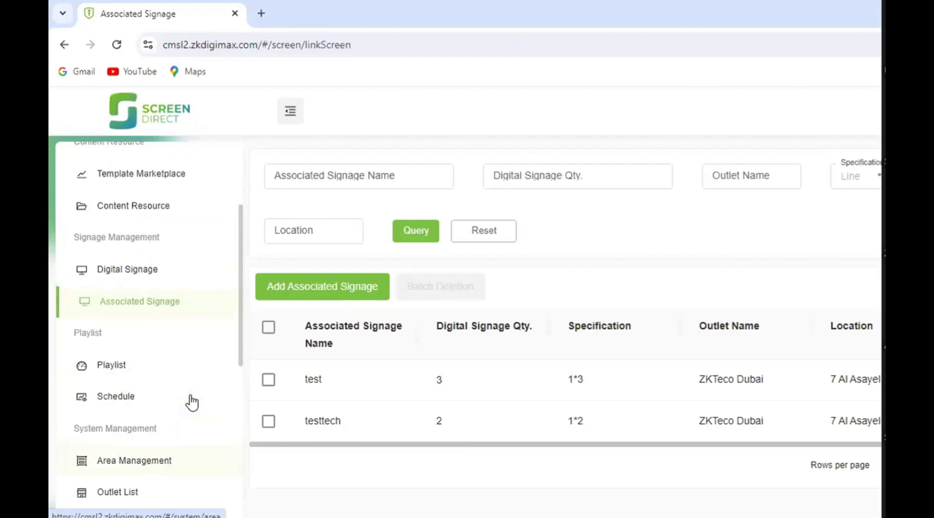
scroll(192, 402, "up", 3)
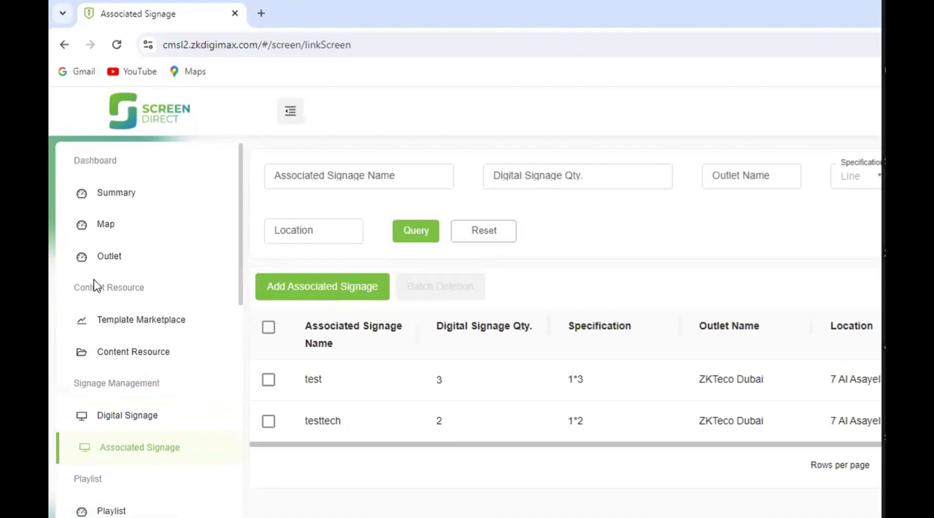
scroll(162, 299, "down", 3)
scroll(162, 300, "up", 2)
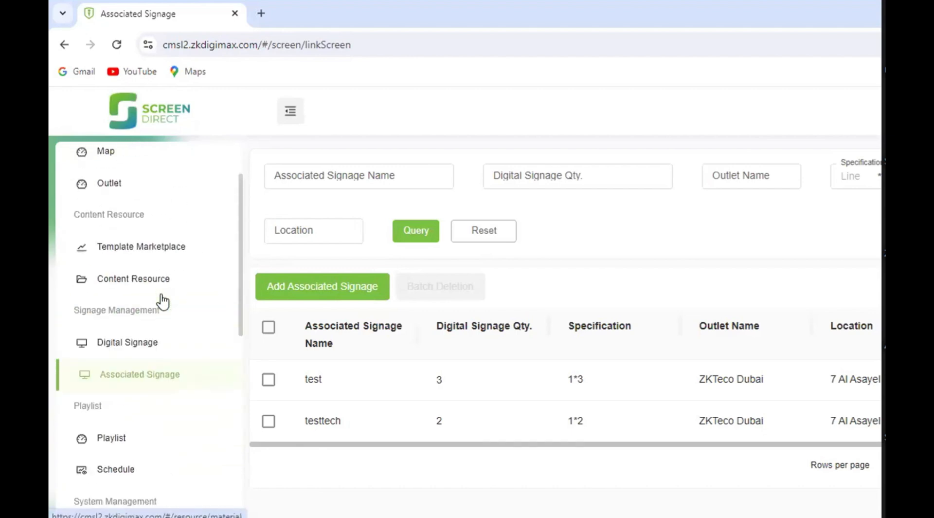
left_click(152, 259)
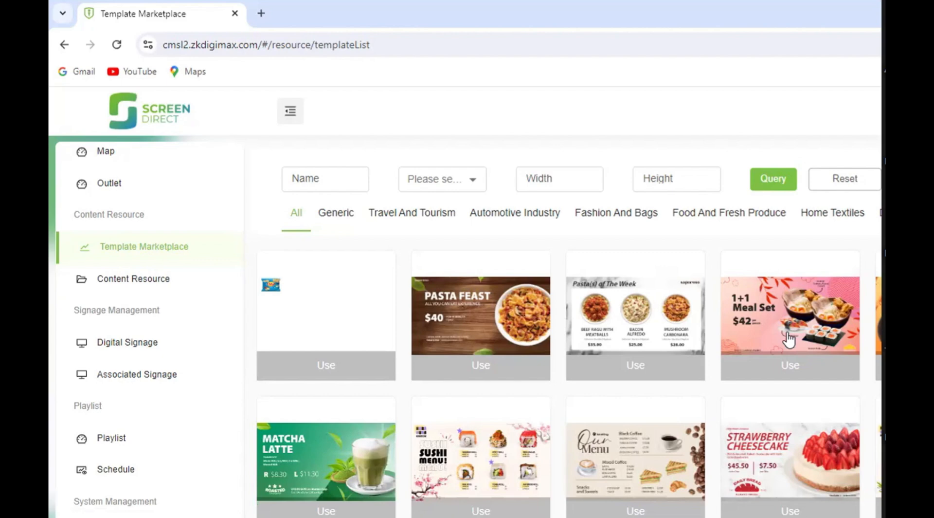
scroll(733, 396, "down", 3)
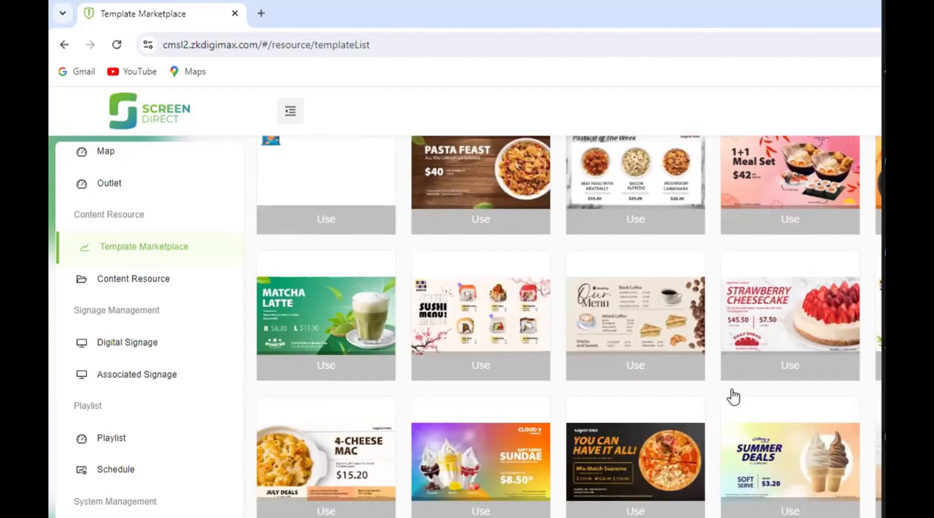
scroll(733, 397, "down", 3)
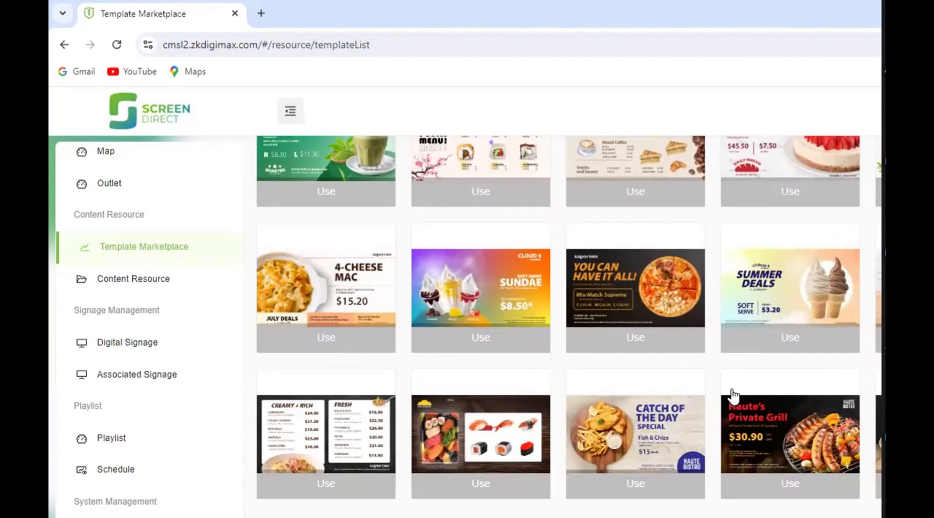
scroll(733, 396, "up", 3)
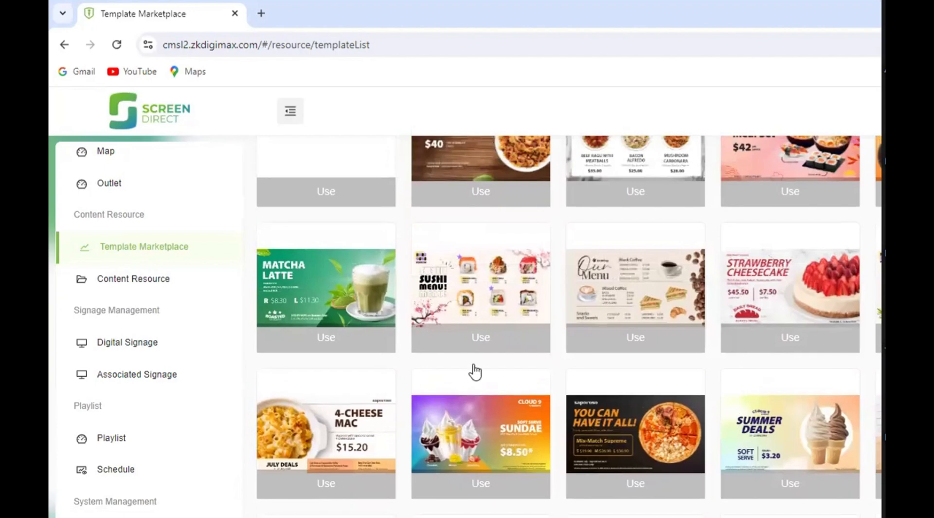
- Open the material groups of the content resources and start a new group with Showroom as its principal
left_click(148, 287)
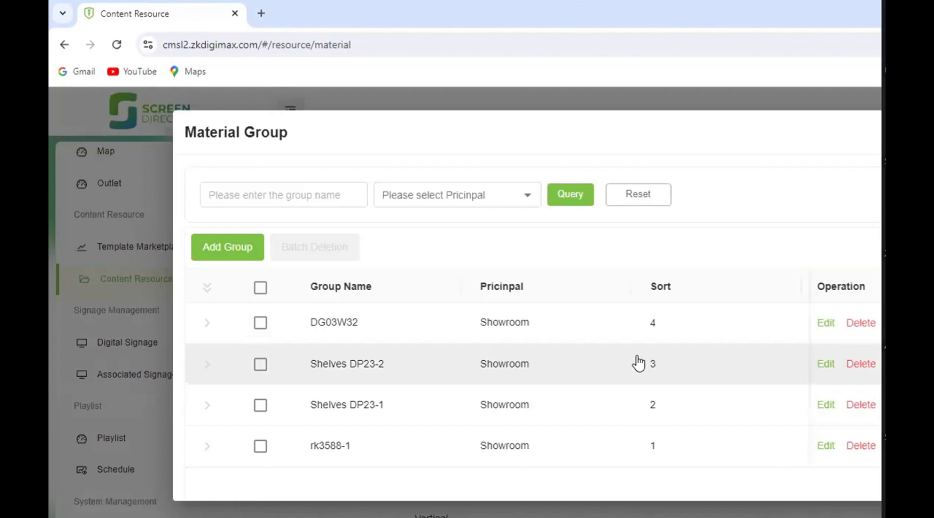
left_click(228, 247)
left_click(472, 248)
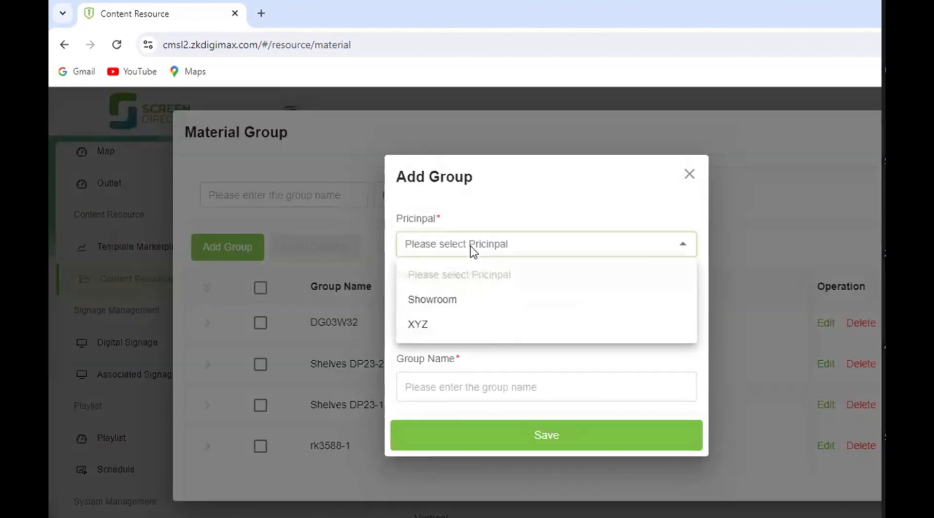
left_click(459, 302)
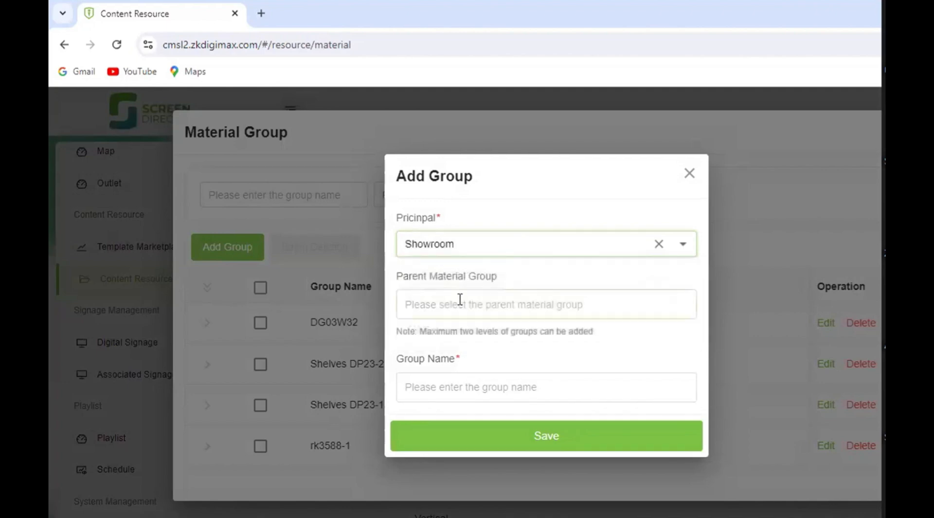
- Look at the selectable parent material groups for the new group without choosing one
left_click(460, 302)
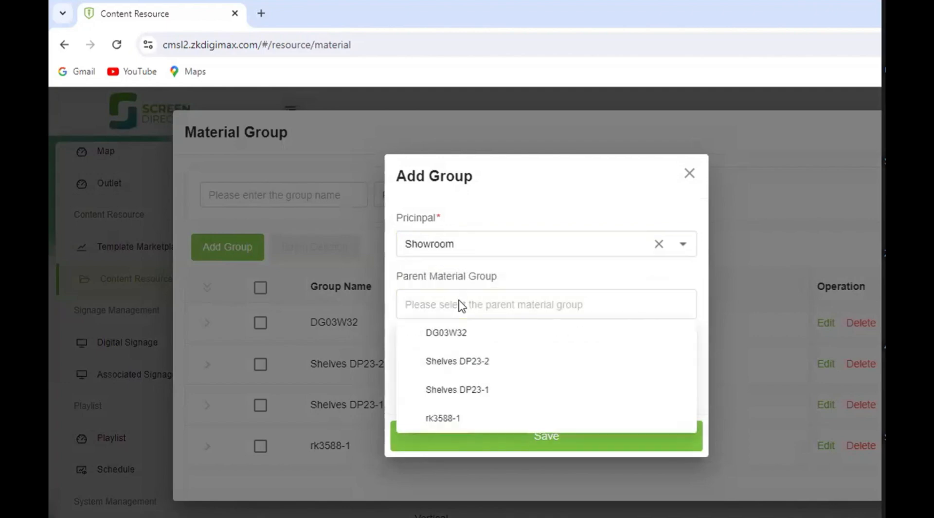
left_click(459, 311)
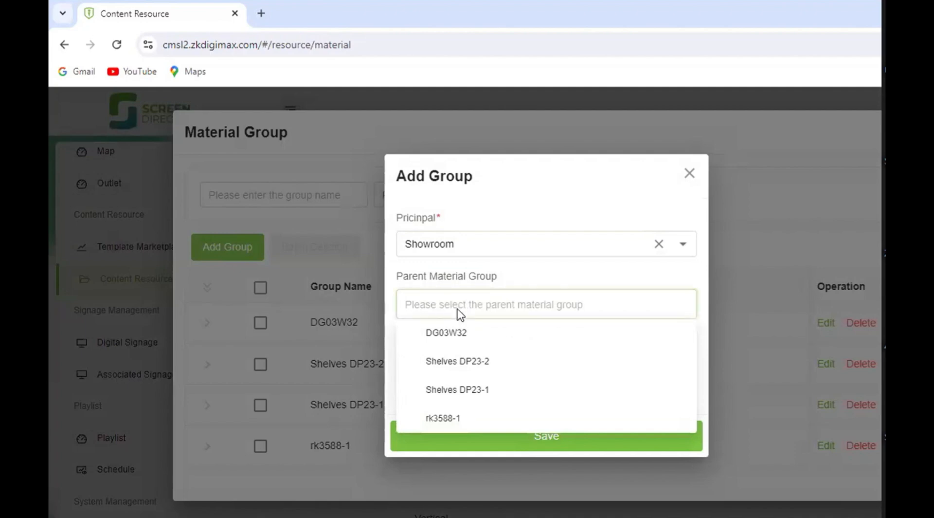
left_click(460, 312)
left_click(525, 282)
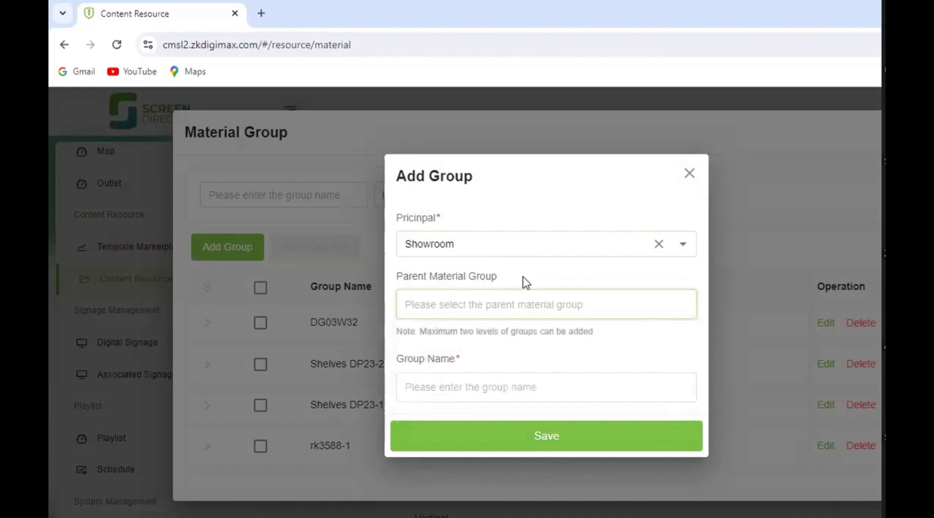
- Name the new material group test 1 and choose DG03W32 as its parent material group
left_click(499, 387)
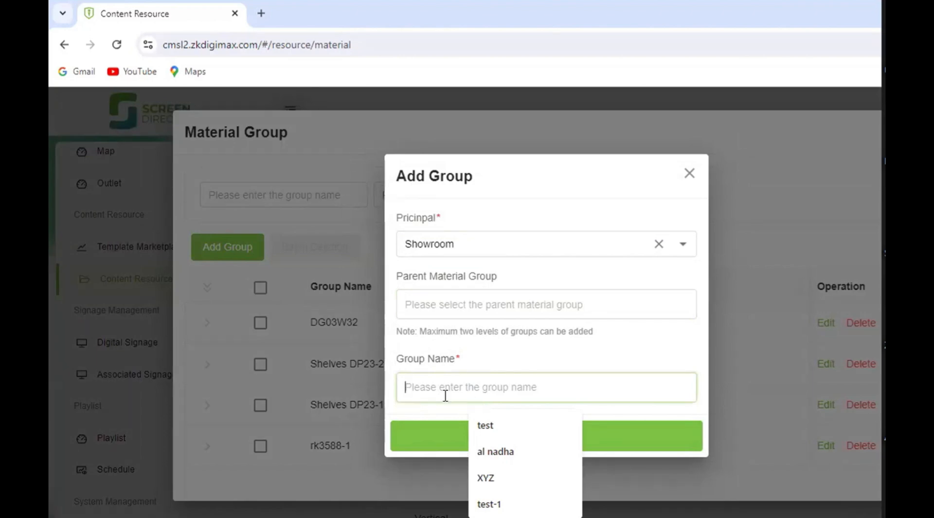
type("test 1")
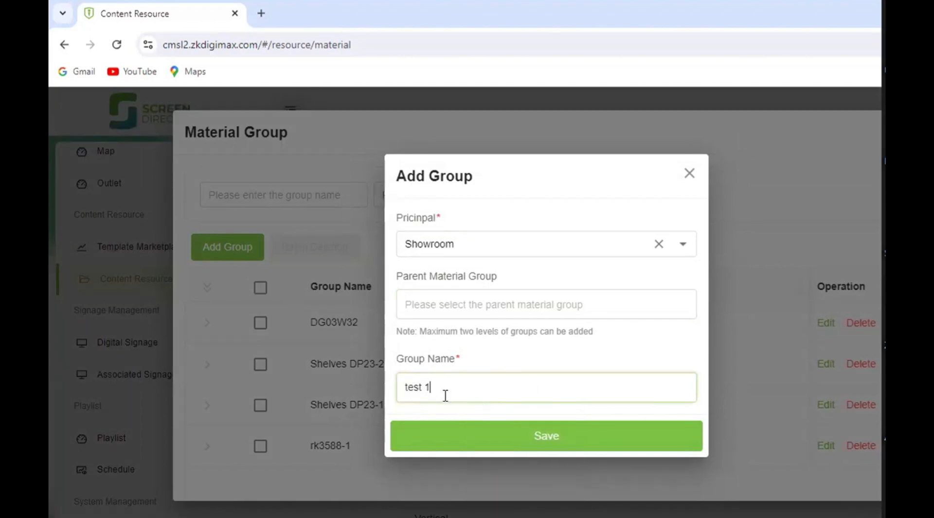
left_click(461, 306)
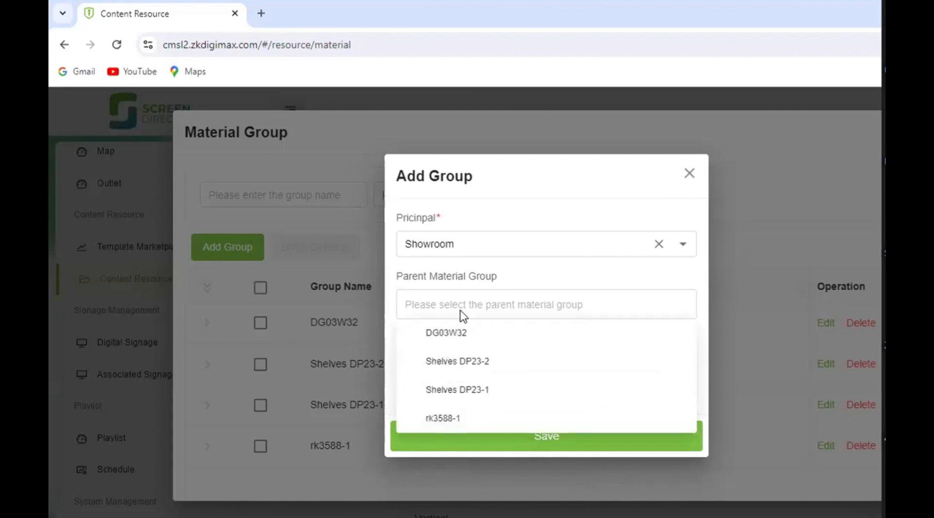
left_click(454, 341)
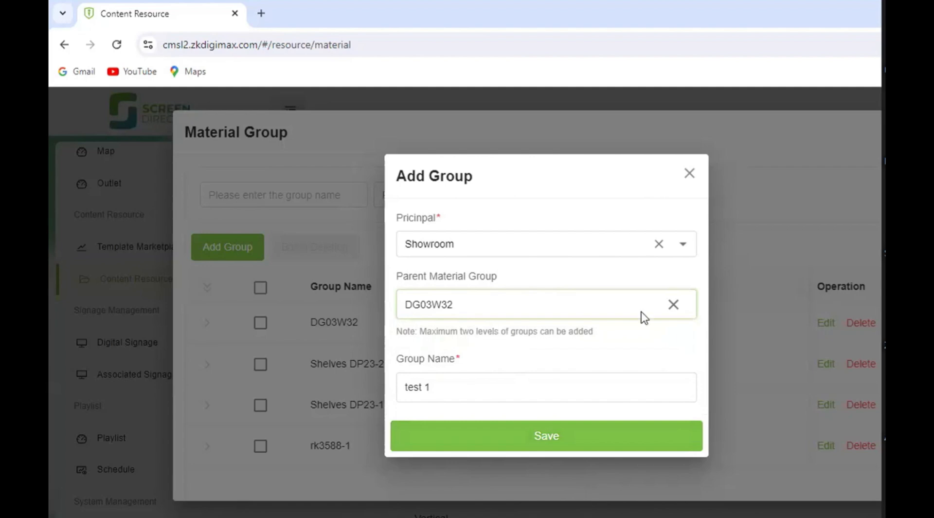
- Clear the parent material group, save the test 1 group and close the material group list
left_click(678, 304)
left_click(560, 441)
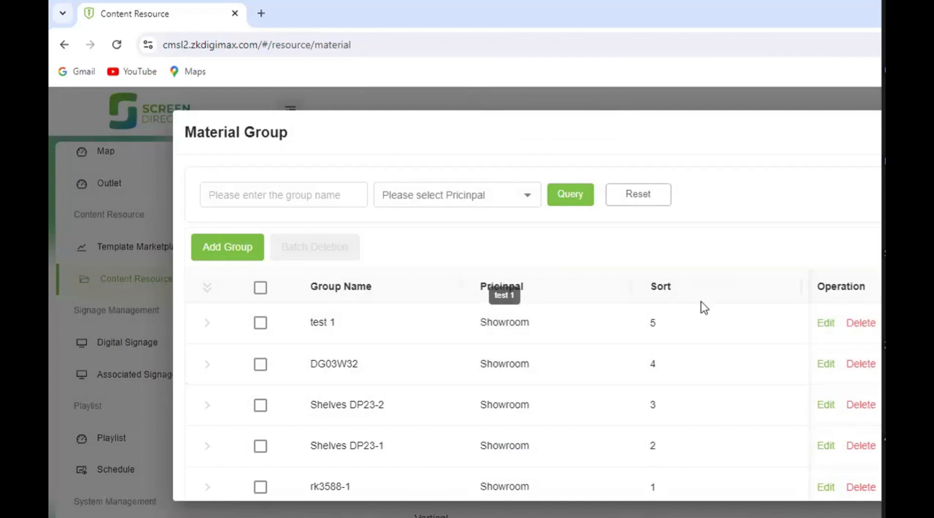
scroll(763, 373, "down", 2)
scroll(736, 399, "up", 2)
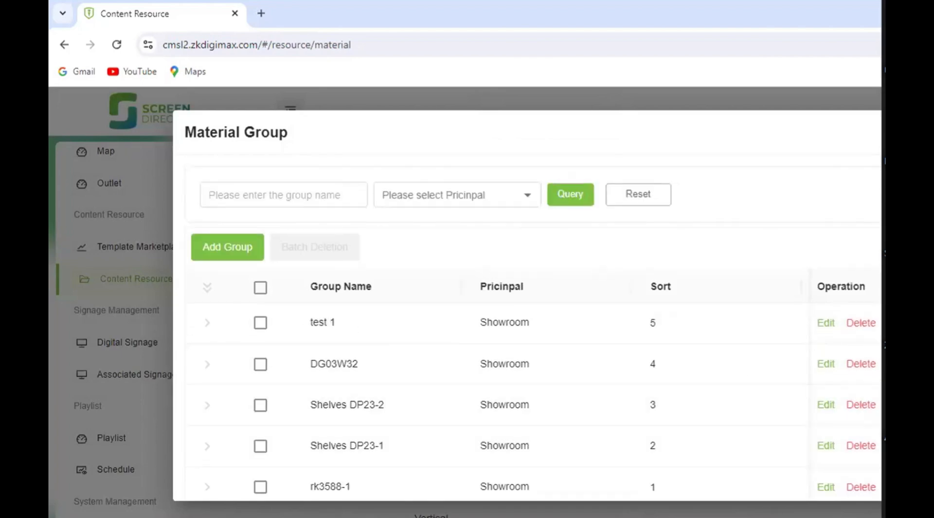
left_click(880, 132)
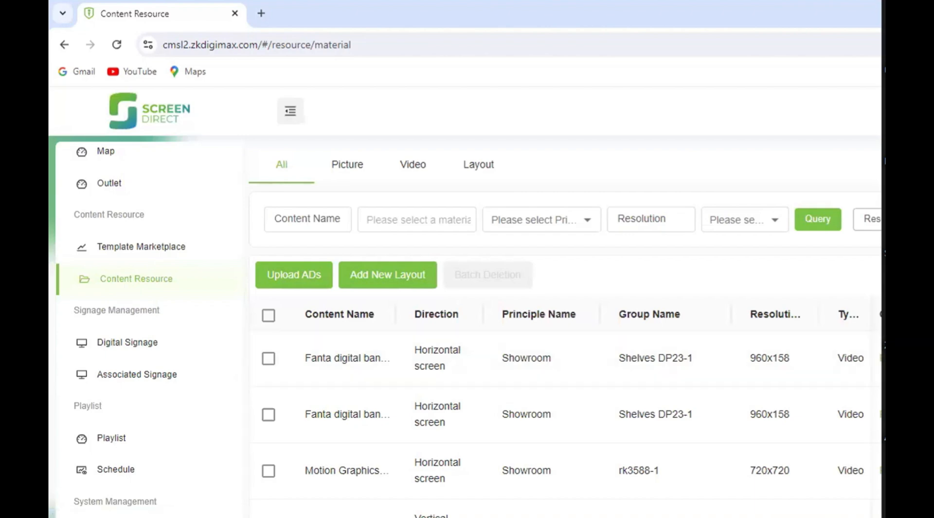
- Start a resource upload with Showroom as the principal and test 1 as the material group
left_click(287, 276)
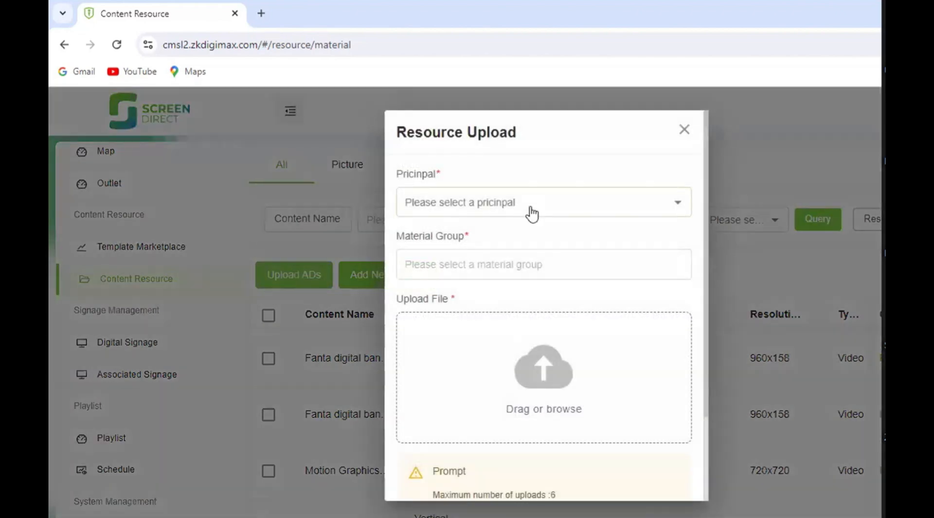
left_click(685, 129)
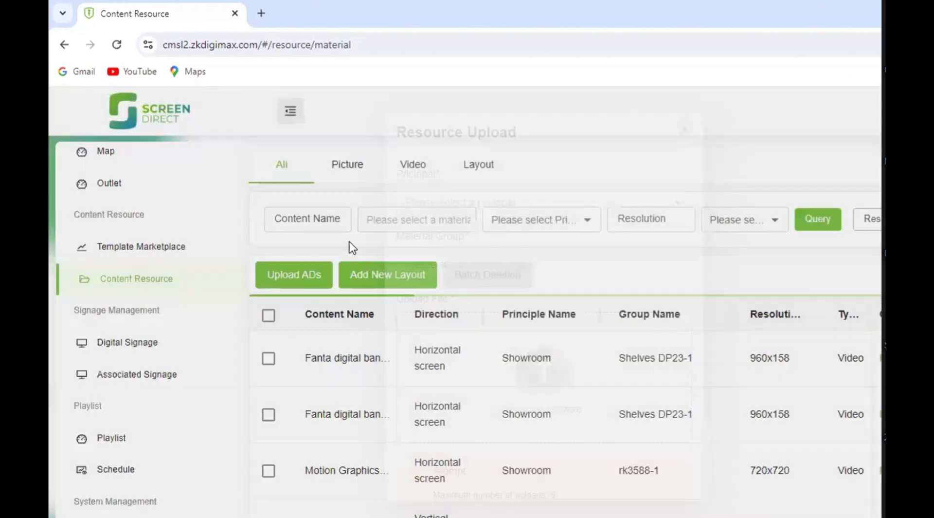
left_click(287, 276)
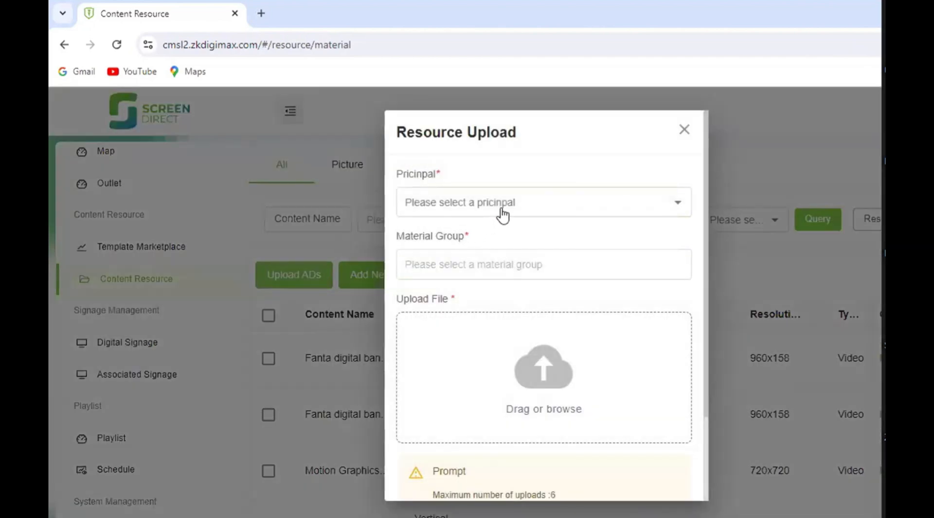
left_click(502, 210)
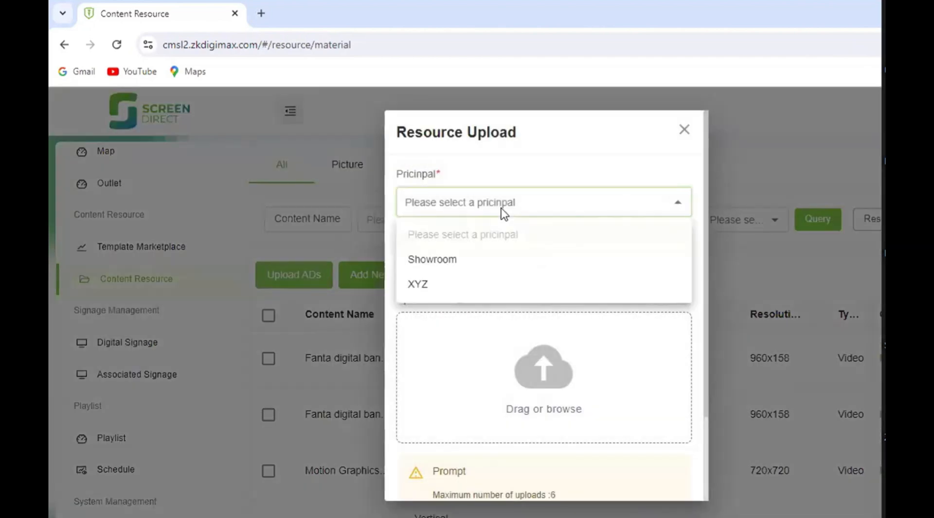
left_click(455, 265)
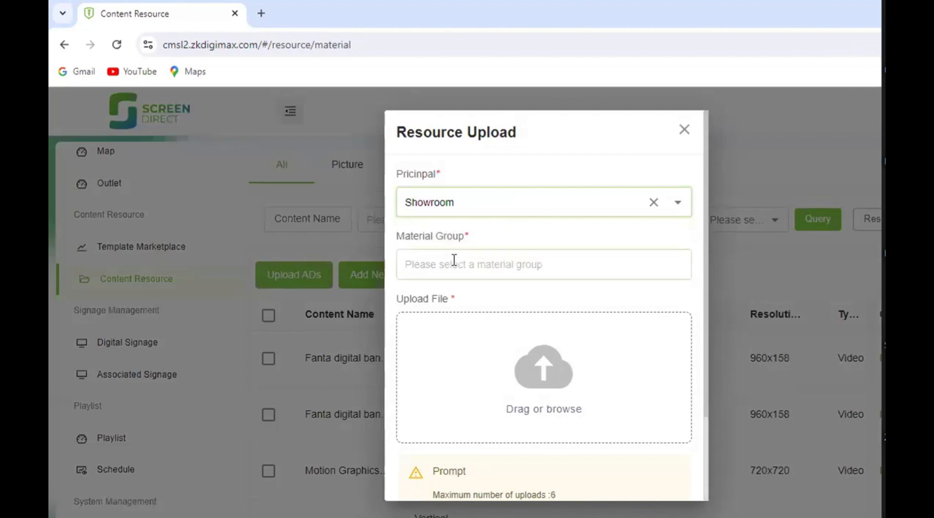
left_click(455, 267)
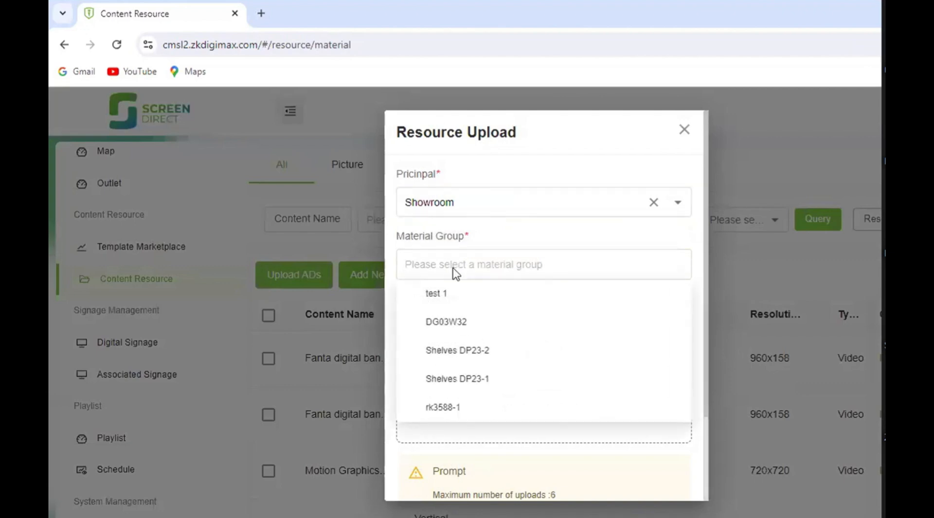
left_click(452, 298)
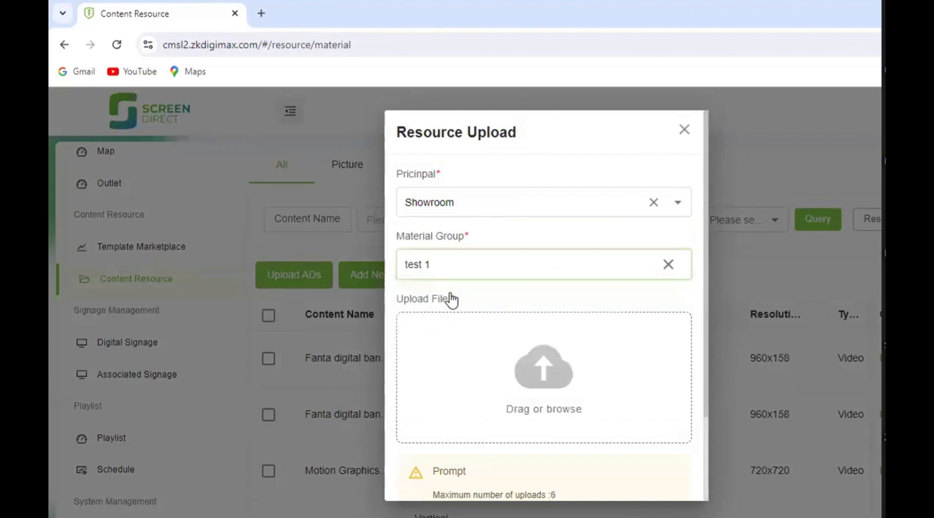
- Add the VentoTower_Final-Shaham-02 MP4 video from the Downloads folder to the resource upload
scroll(457, 338, "down", 2)
left_click(563, 308)
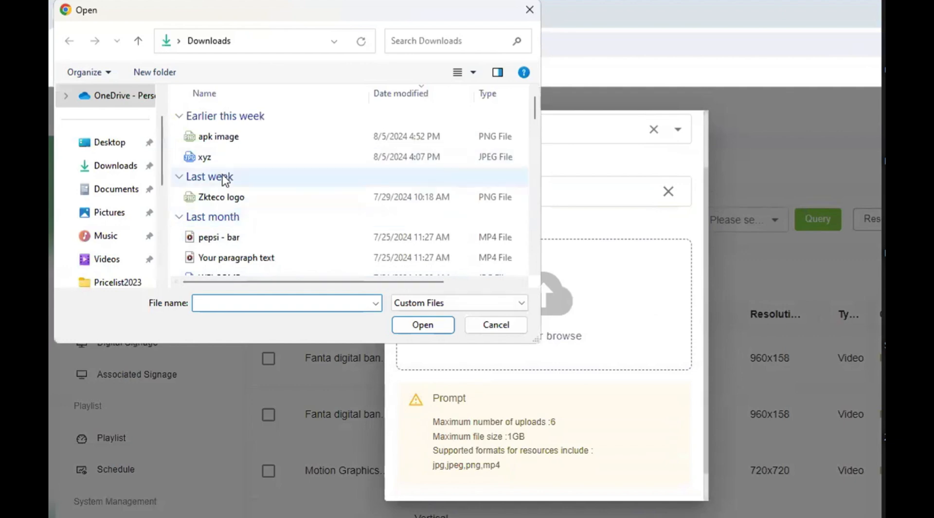
scroll(226, 177, "down", 2)
scroll(224, 181, "down", 2)
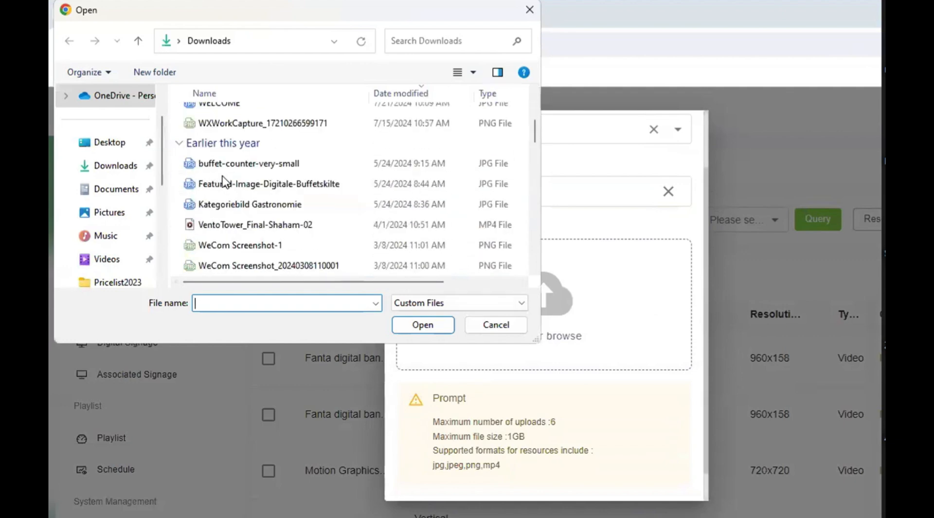
left_click(235, 165)
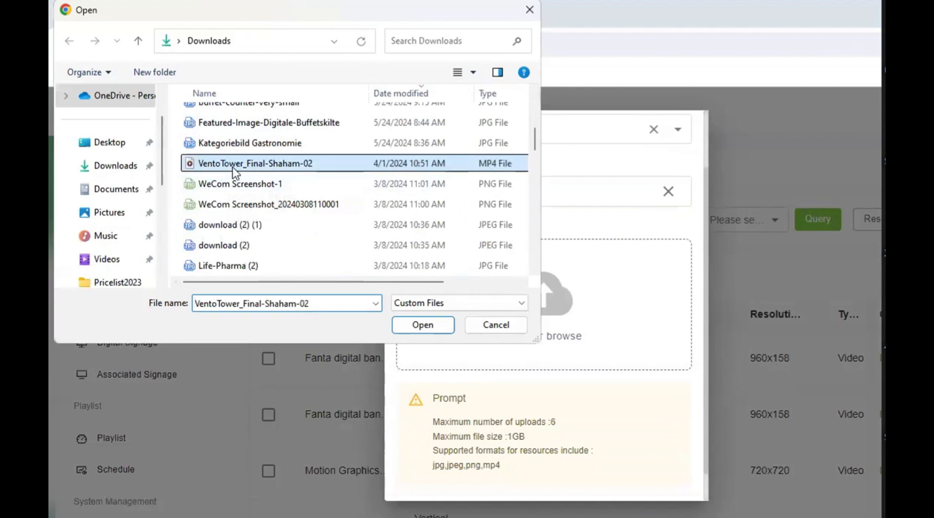
double_click(235, 165)
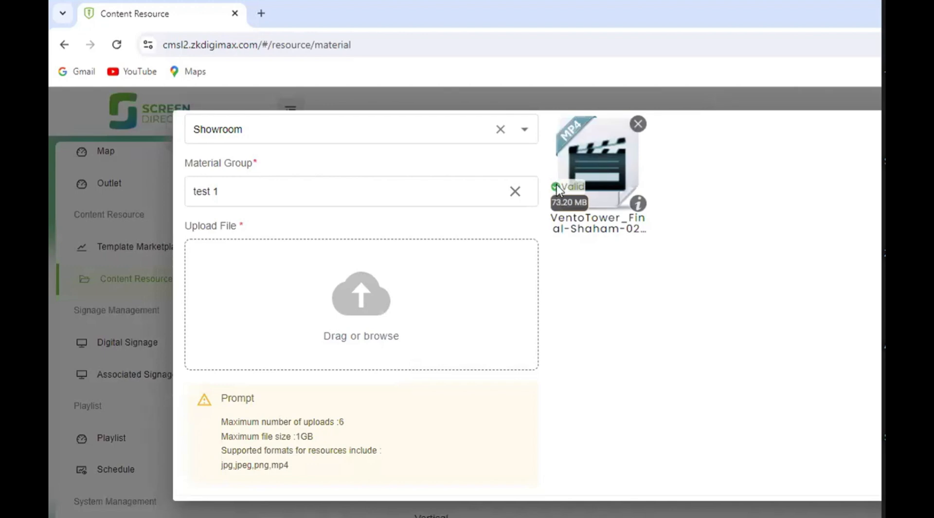
- Check the upload limits and supported formats, start uploading the video and cancel the running upload
scroll(590, 219, "down", 1)
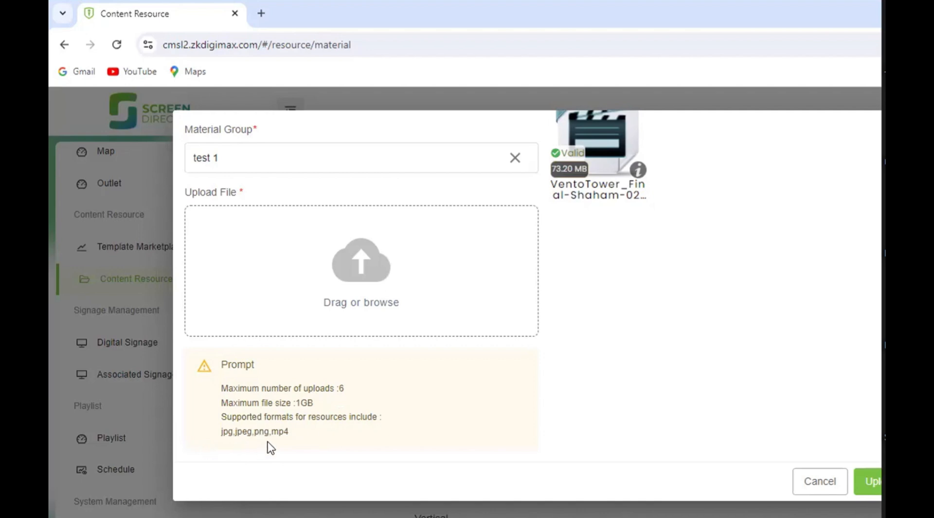
scroll(754, 360, "up", 1)
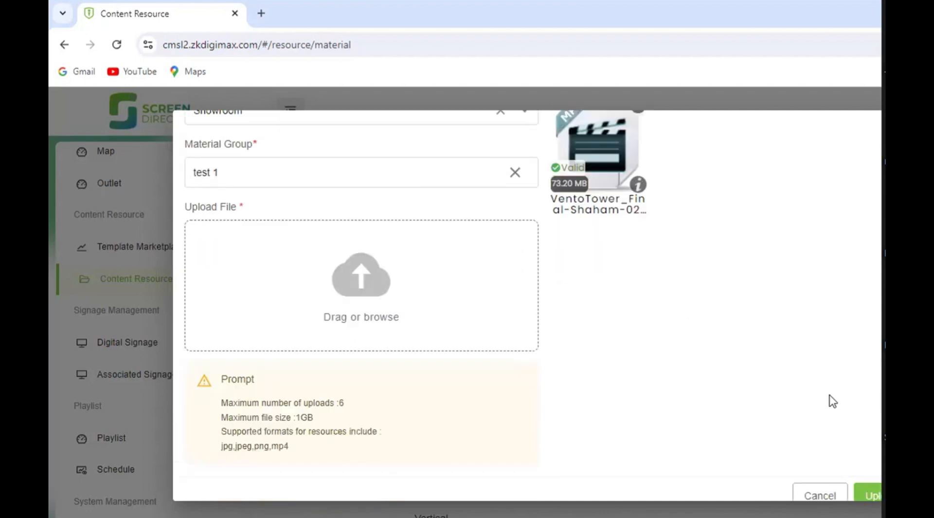
scroll(830, 401, "down", 1)
left_click(869, 480)
scroll(712, 379, "up", 1)
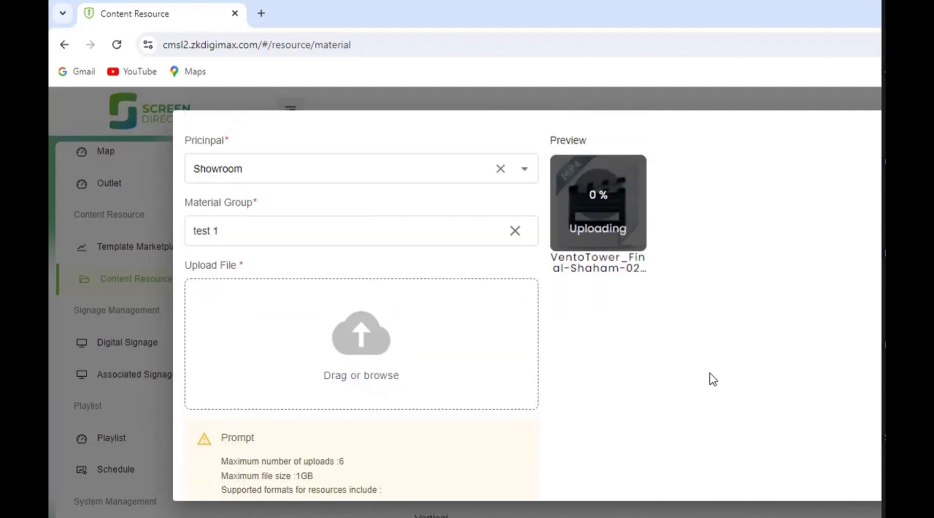
scroll(759, 267, "down", 1)
scroll(761, 273, "up", 1)
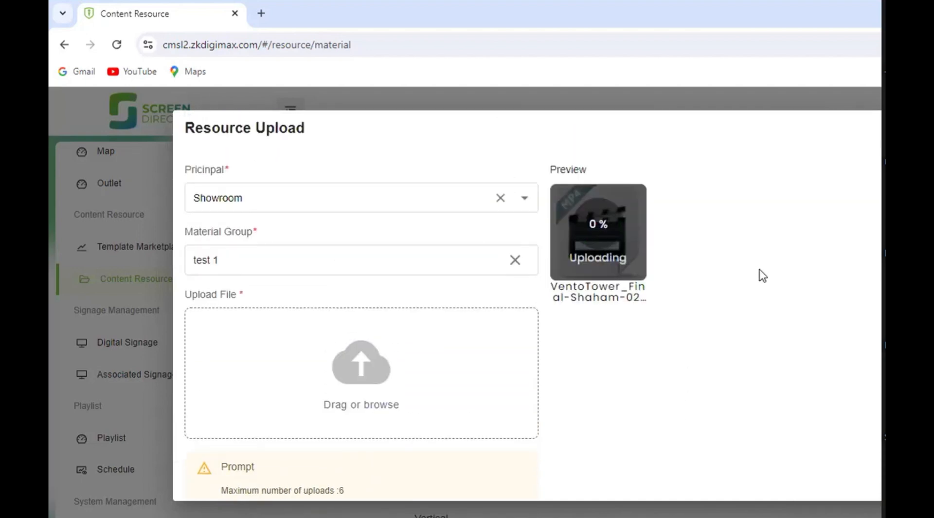
scroll(762, 276, "down", 1)
scroll(762, 276, "down", 1)
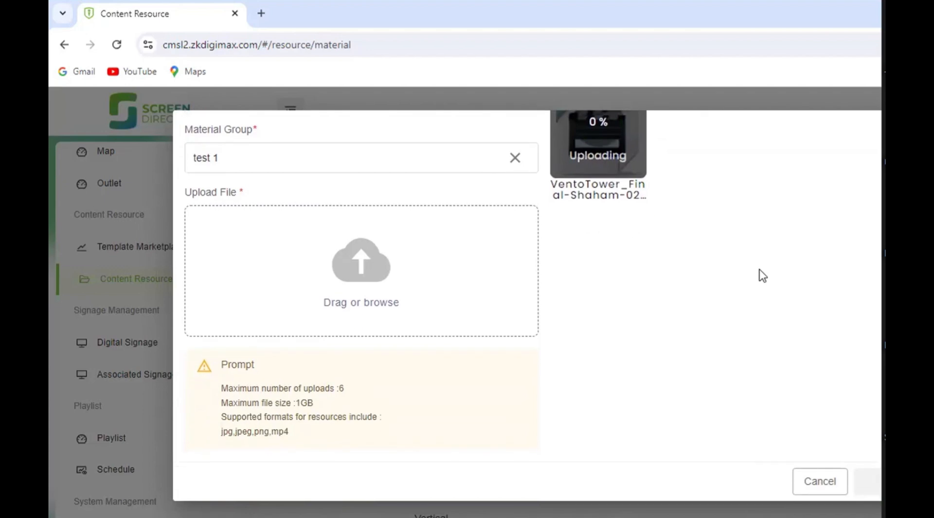
left_click(818, 489)
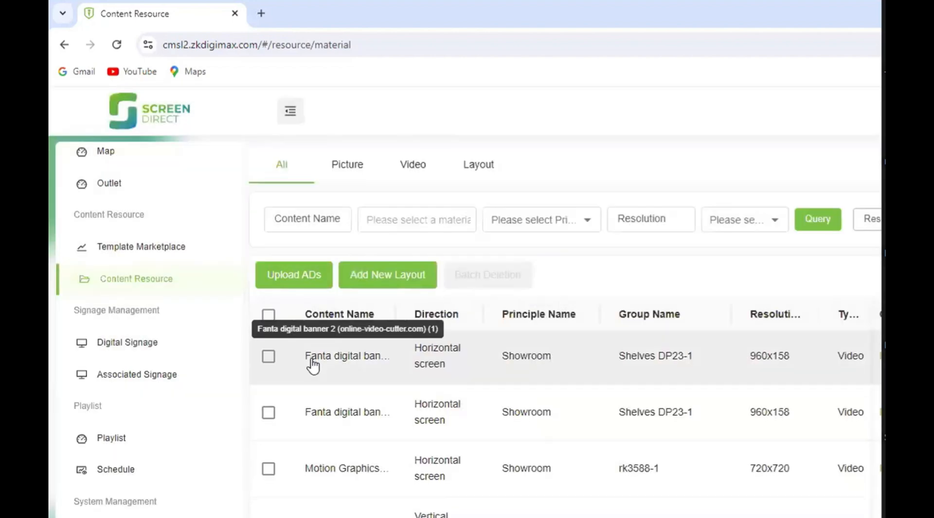
- Start a new layout named xyz, keeping the resolution 1920*1080
left_click(378, 276)
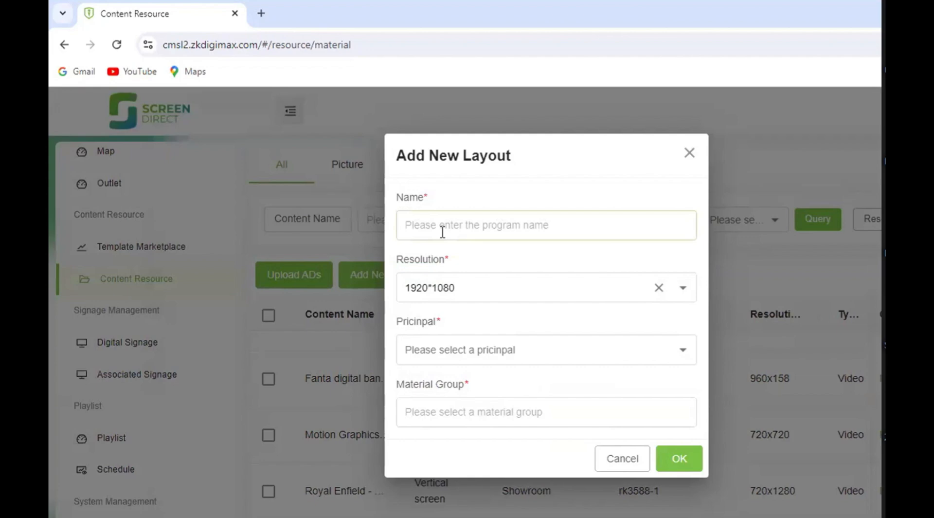
left_click(686, 156)
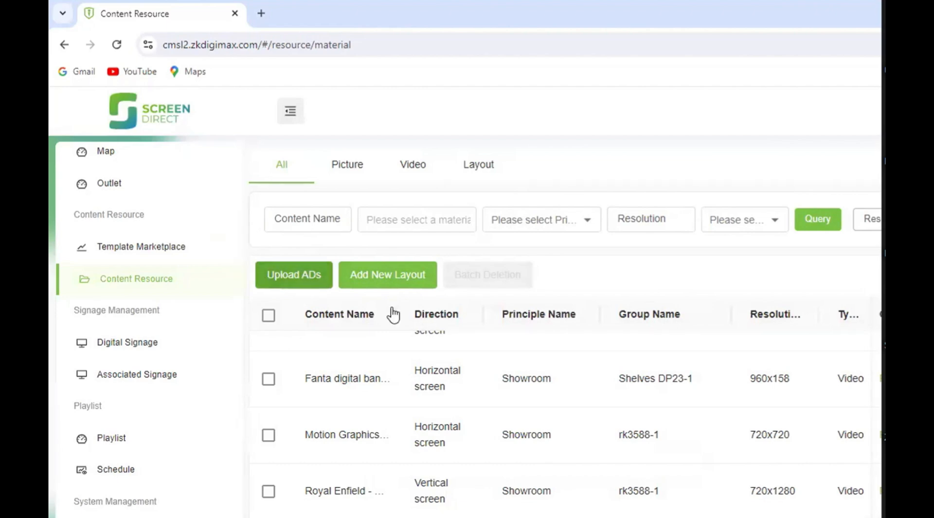
left_click(381, 275)
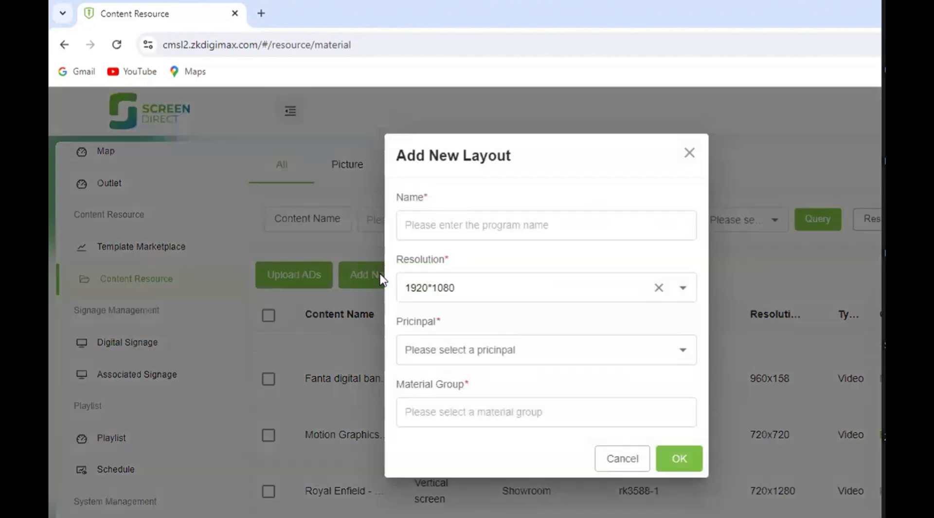
left_click(438, 225)
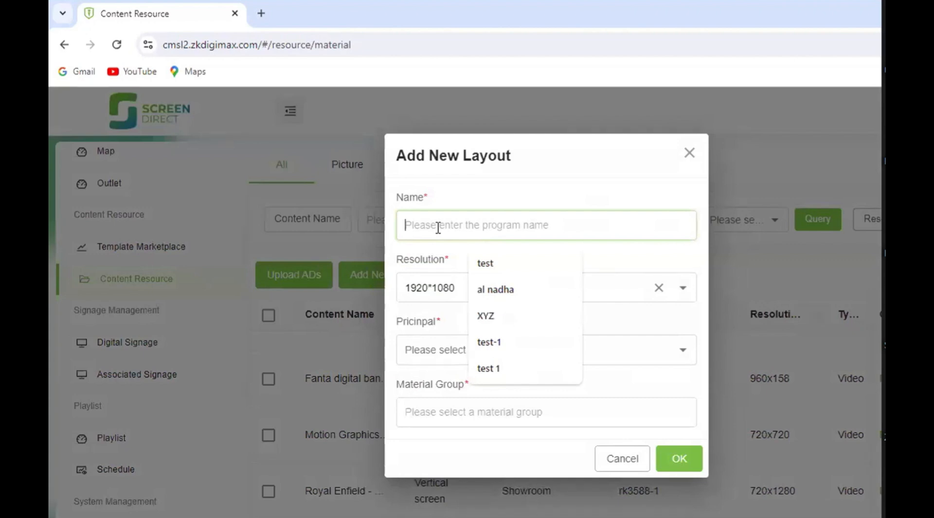
type("xyz")
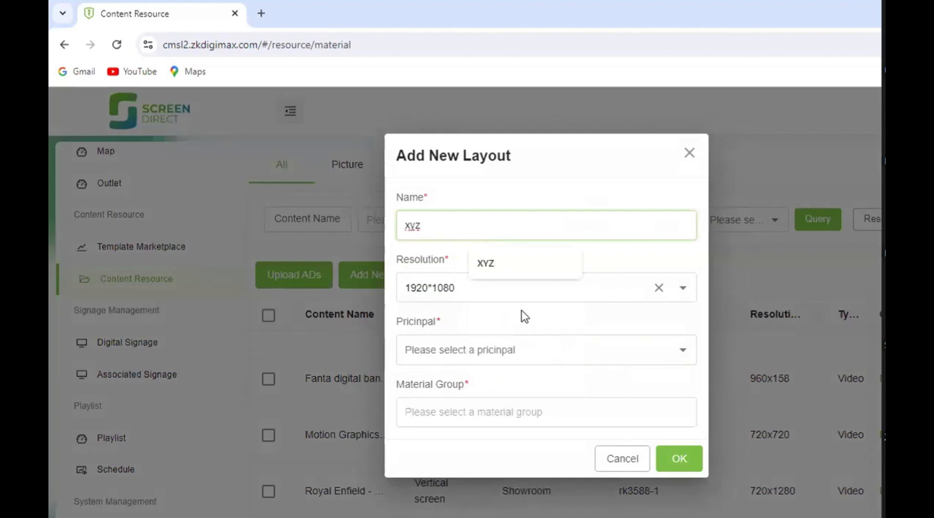
left_click(523, 292)
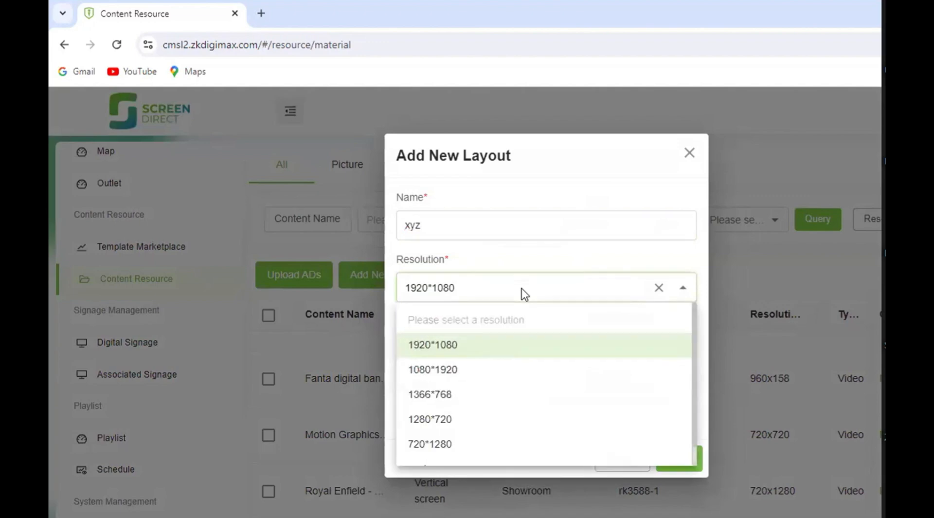
left_click(588, 258)
- Assign the layout to the Showroom principal and the test 1 material group, and open it in the editor
left_click(449, 347)
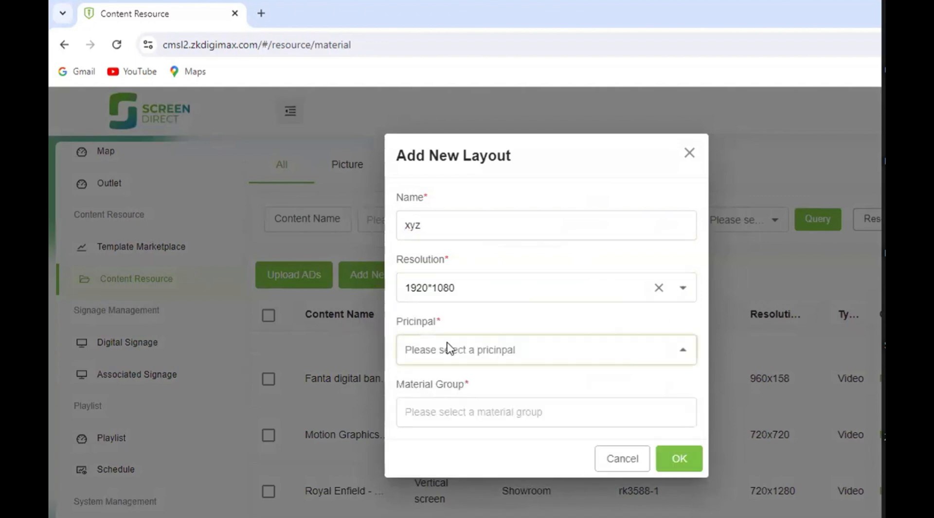
left_click(439, 407)
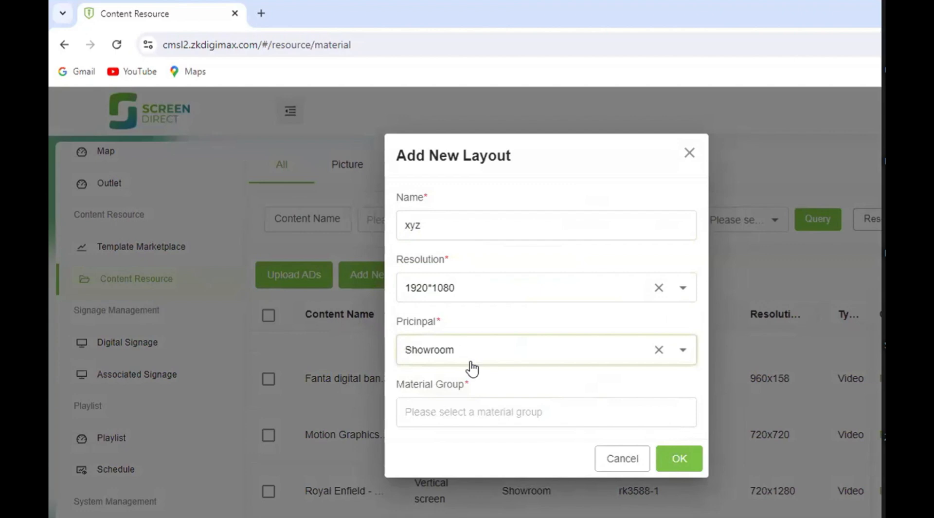
left_click(462, 416)
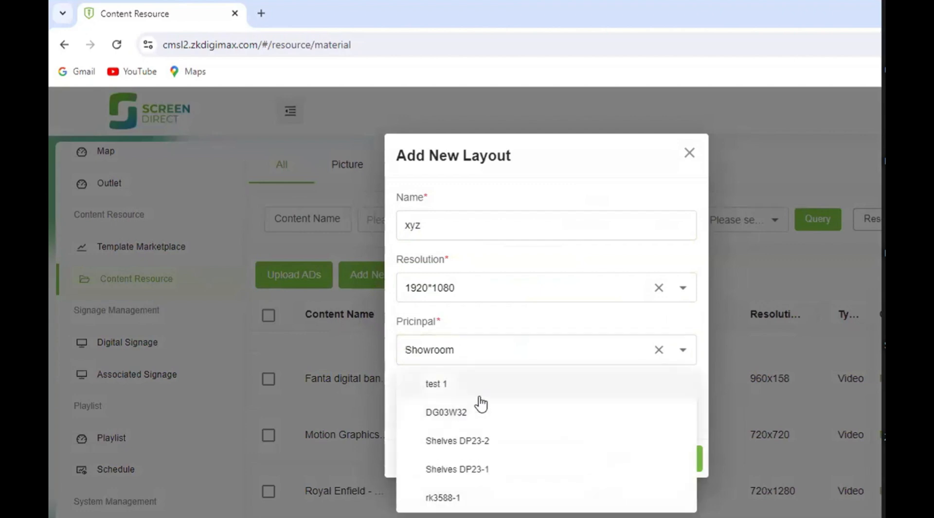
left_click(493, 387)
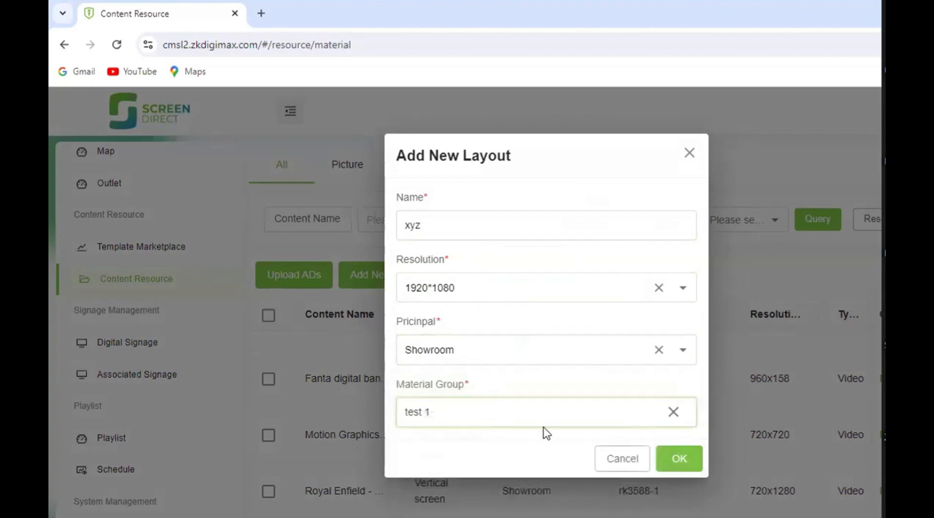
left_click(676, 455)
left_click(673, 455)
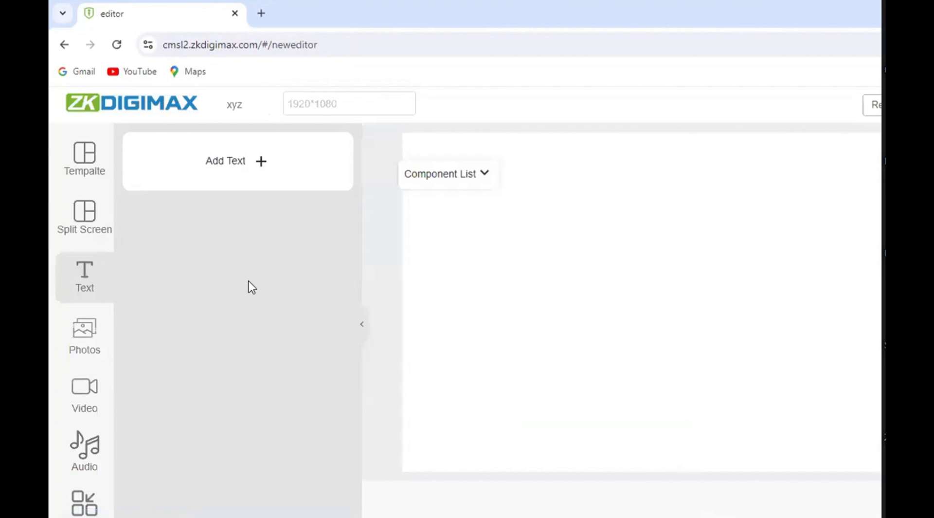
- View the available templates, add a custom split screen area to the layout and move the component list off the canvas
left_click(90, 166)
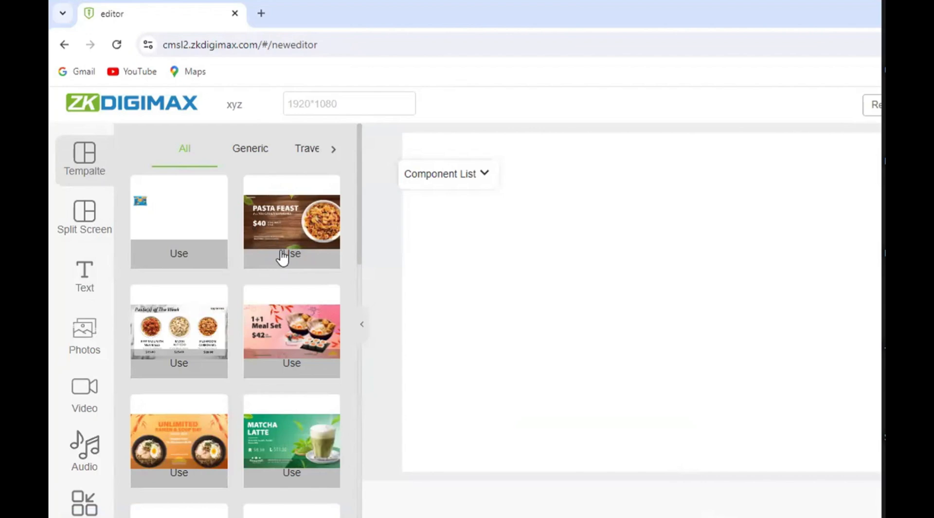
left_click(81, 232)
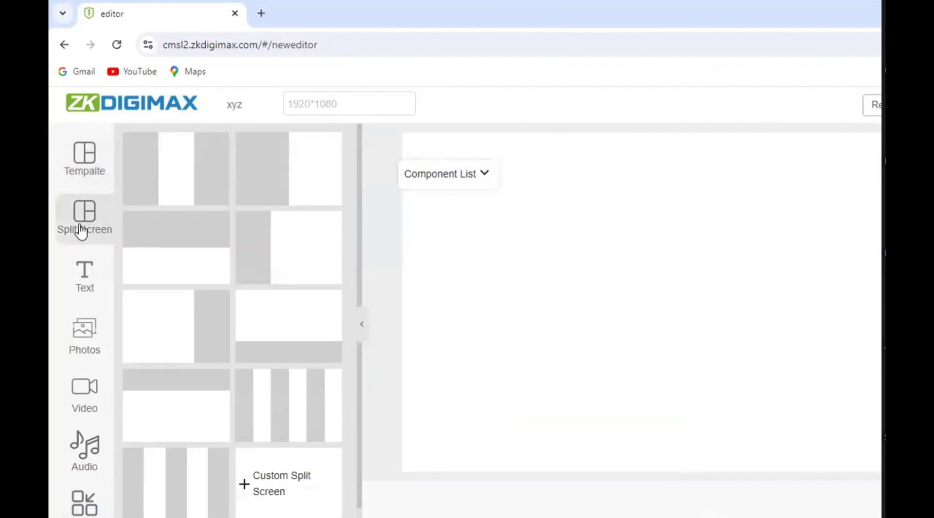
left_click(261, 488)
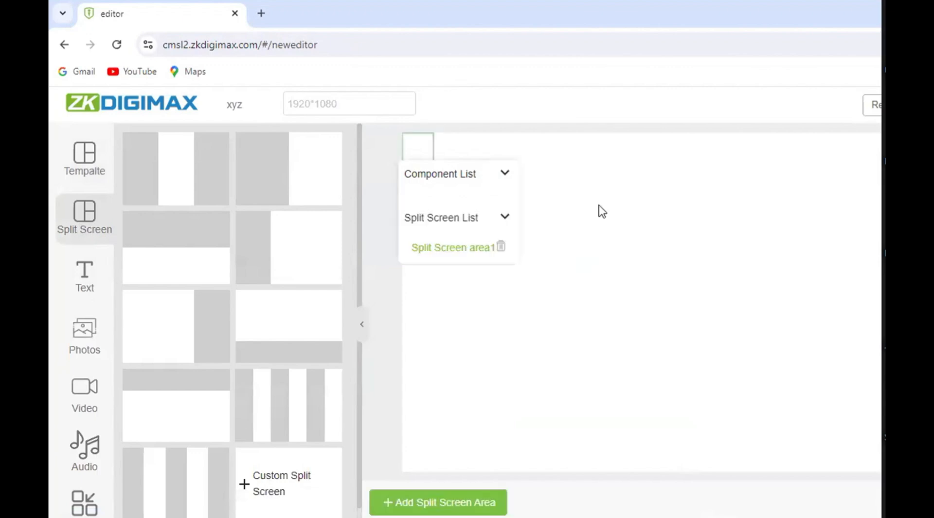
left_click_drag(287, 265, 594, 322)
left_click_drag(468, 191, 334, 351)
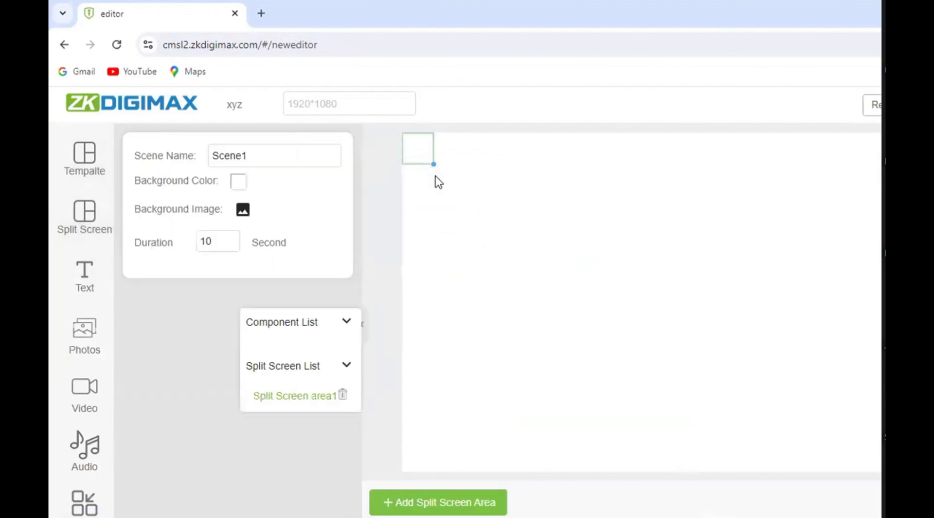
- Enlarge the first split screen area to nearly full canvas height, and add a second, wider area of similar height directly to its right
left_click_drag(434, 165, 484, 240)
left_click_drag(431, 159, 583, 459)
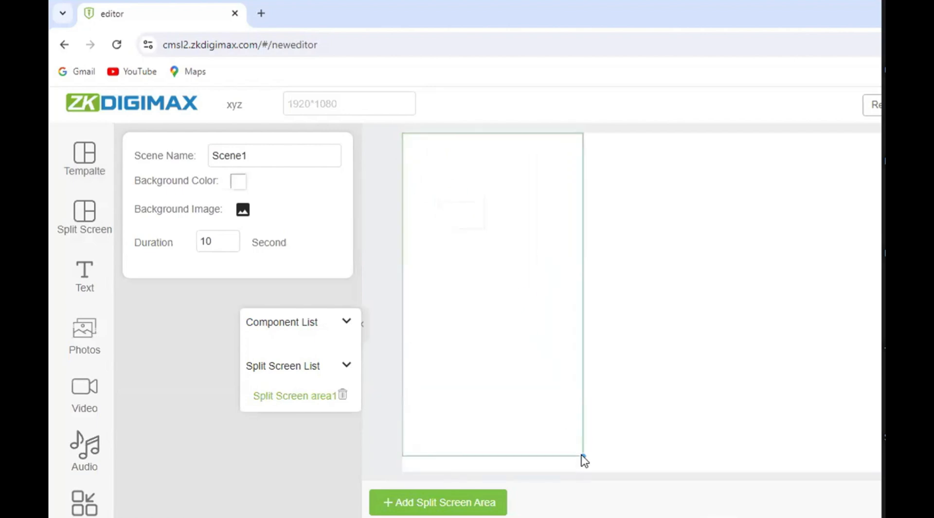
left_click(472, 504)
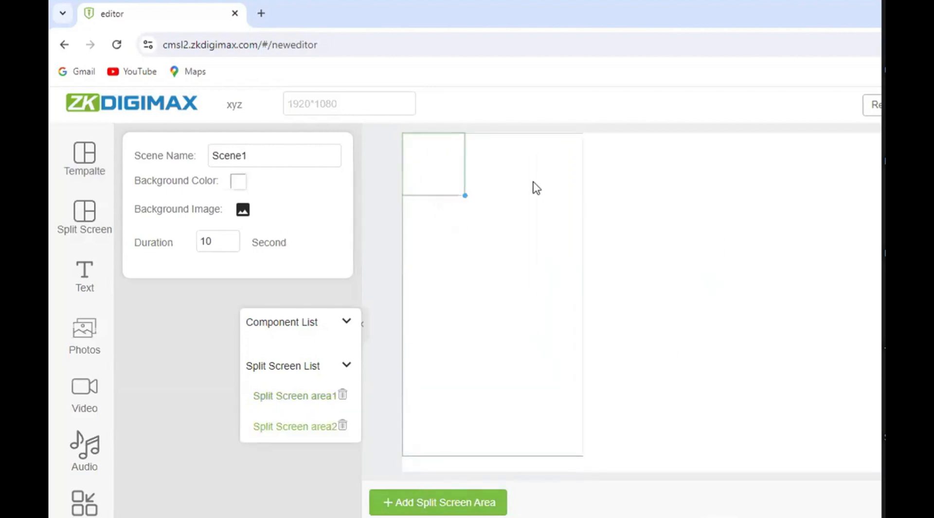
left_click_drag(447, 147, 614, 153)
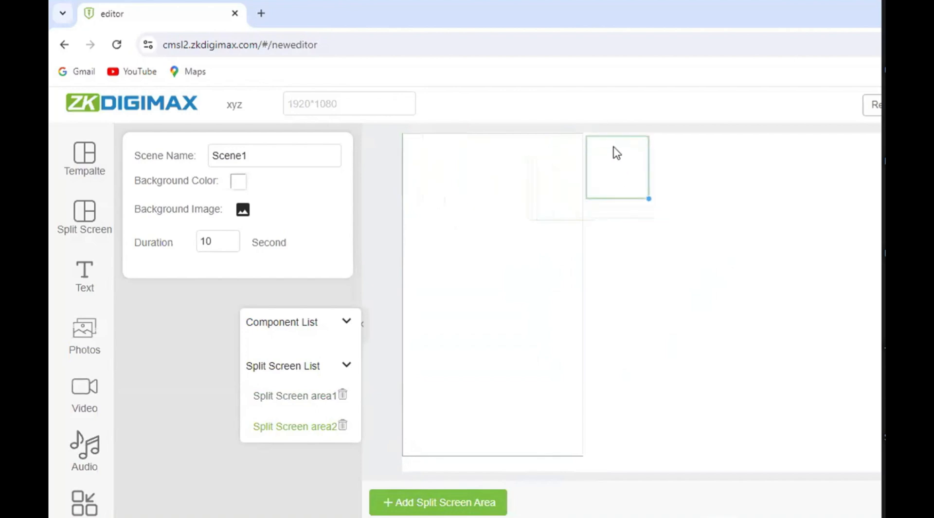
left_click_drag(649, 198, 834, 452)
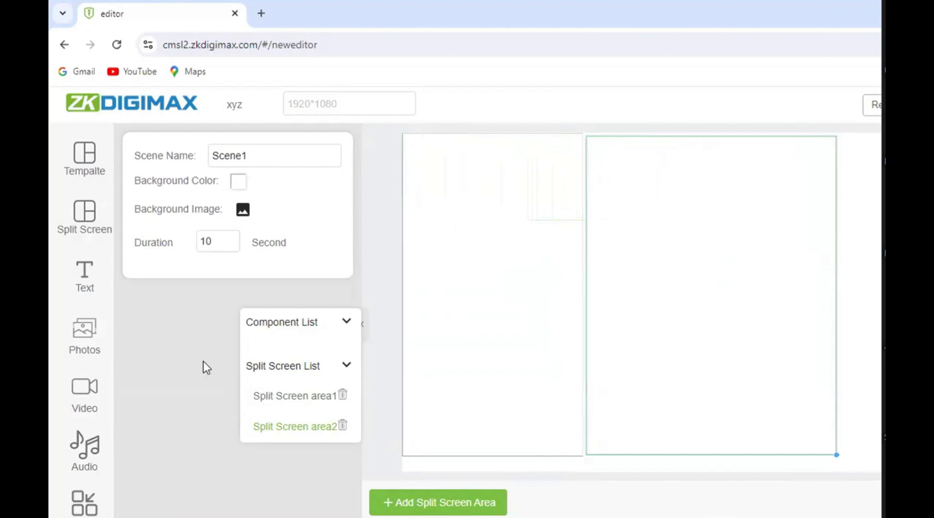
- Look through the text, photo, video and audio components available for the layout, and return to the content resources
left_click(93, 277)
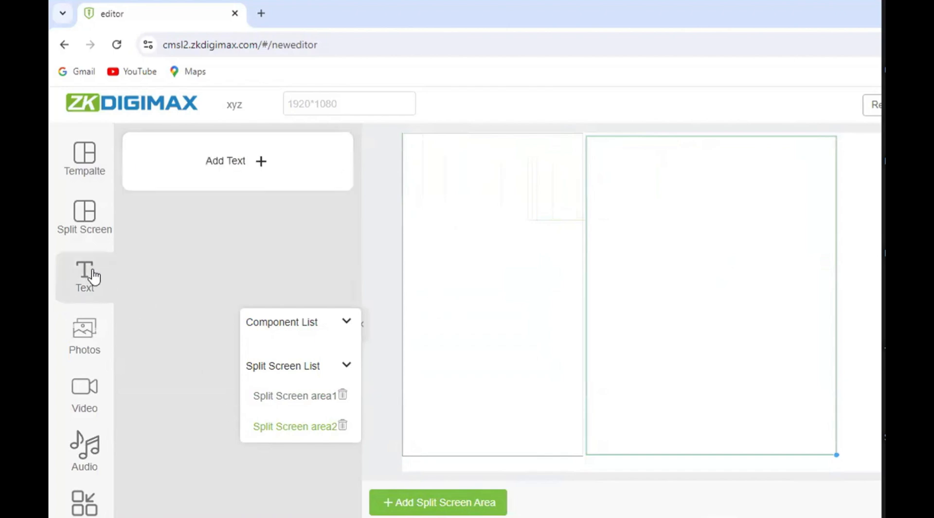
left_click(85, 332)
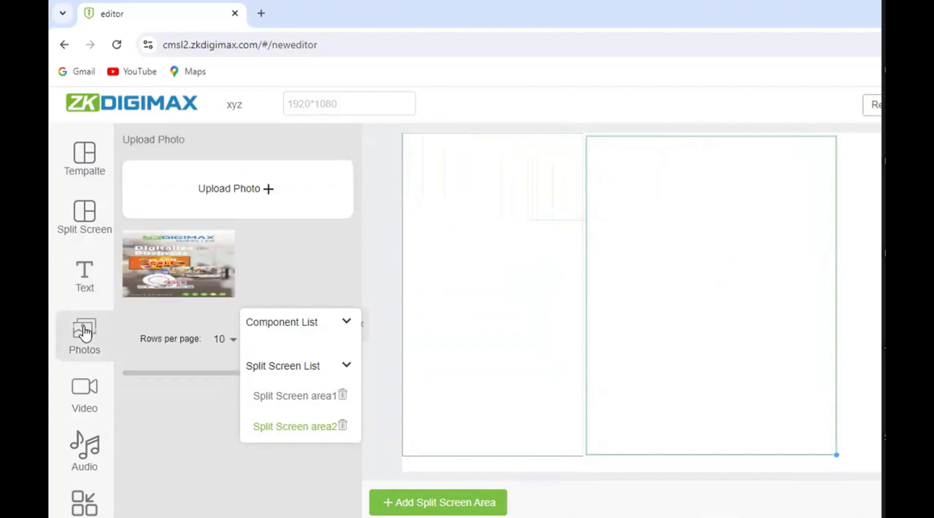
left_click(87, 400)
scroll(165, 266, "down", 3)
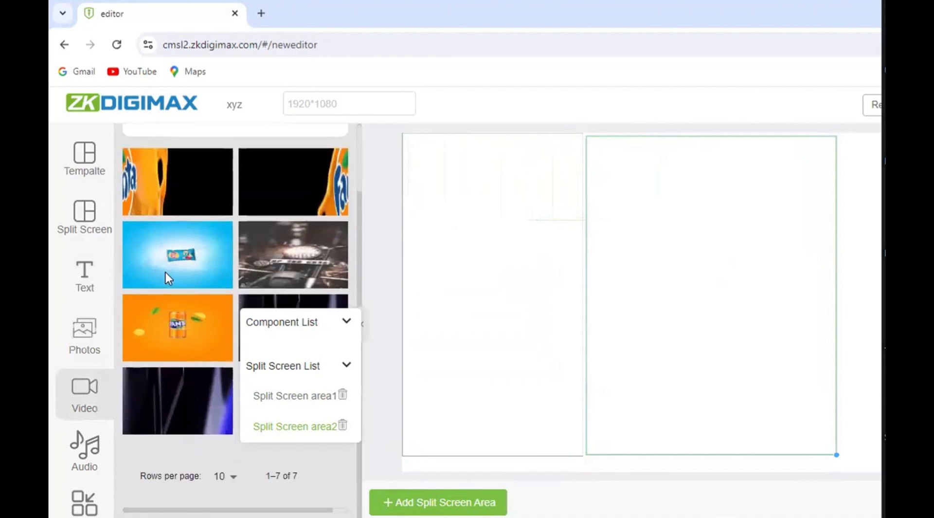
left_click(75, 457)
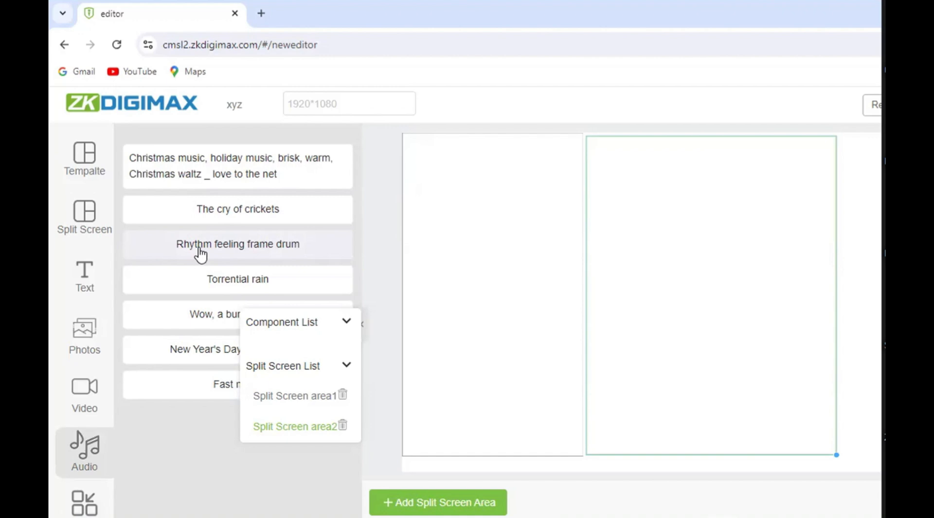
left_click(869, 104)
- Start a new playlist and name it test
scroll(377, 363, "down", 5)
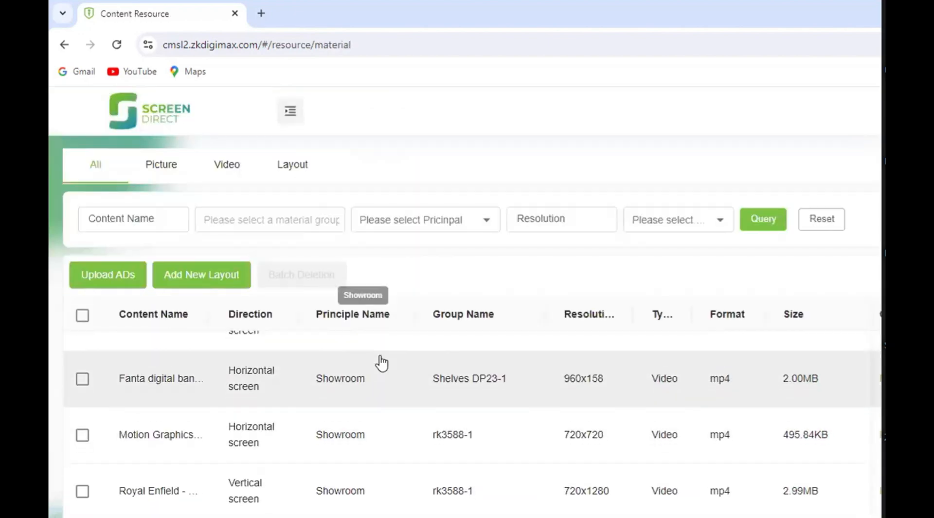
scroll(204, 290, "up", 5)
left_click(292, 113)
scroll(304, 299, "down", 4)
scroll(191, 292, "down", 3)
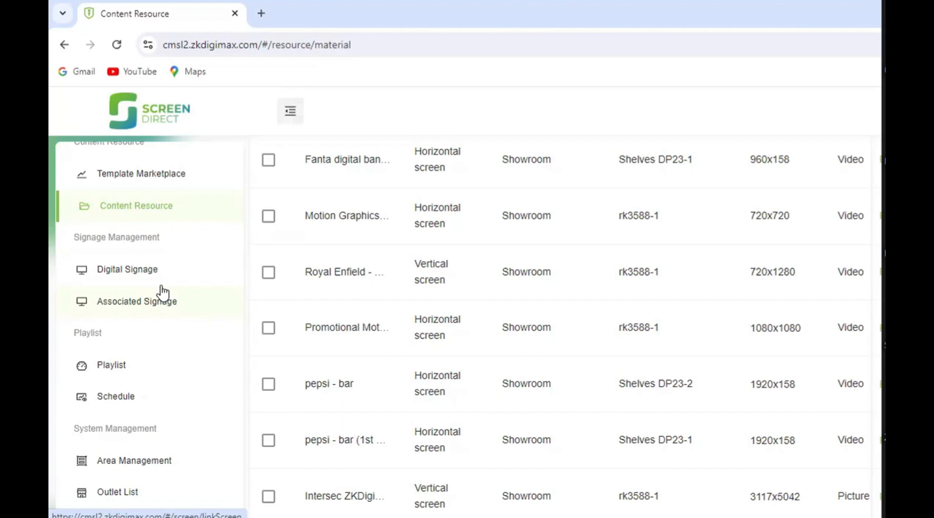
left_click(107, 368)
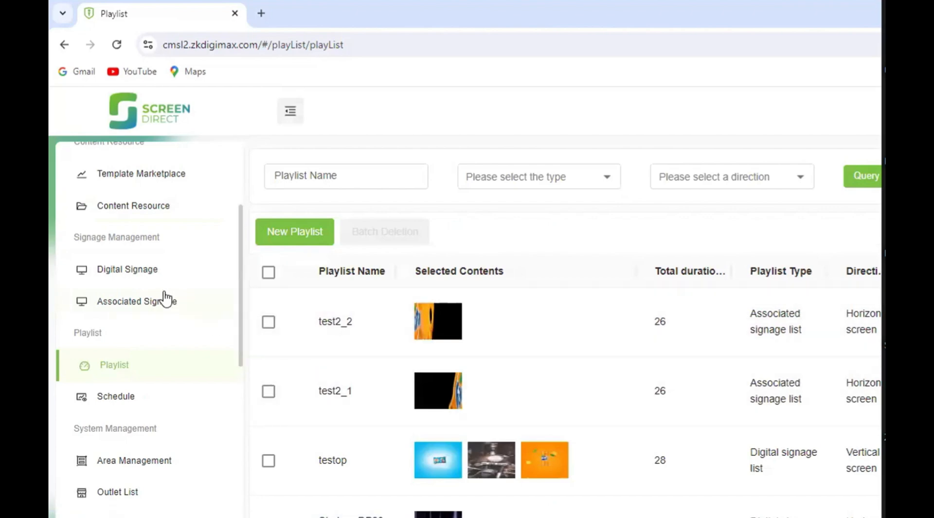
left_click(300, 236)
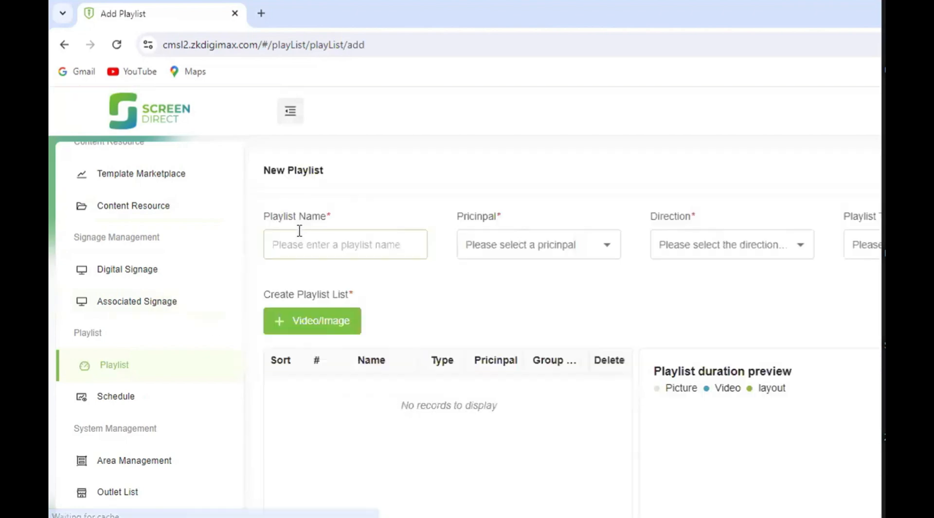
left_click(296, 244)
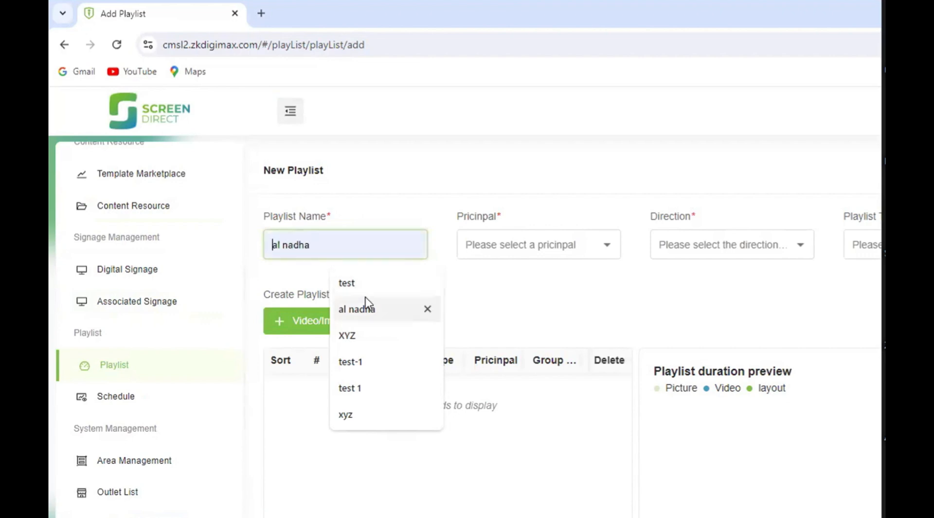
left_click(355, 284)
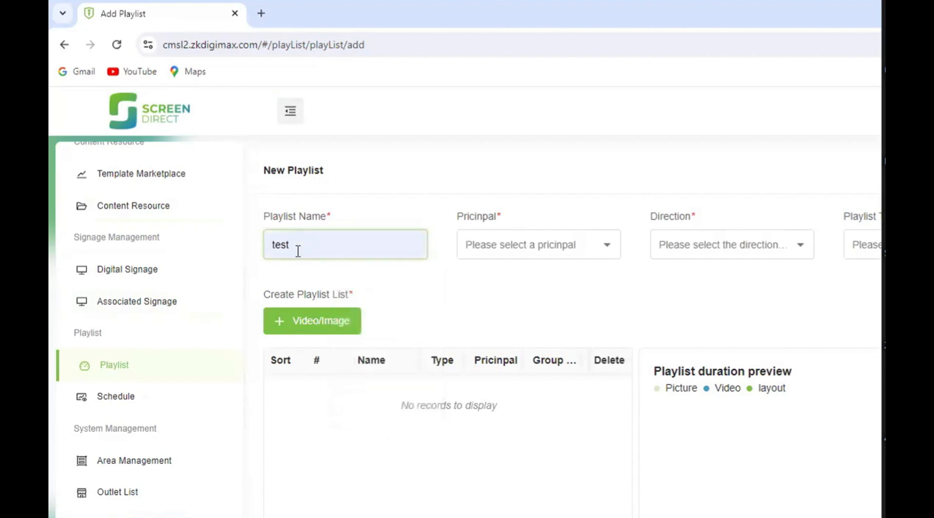
- Assign the playlist to the Showroom principal, with Horizontal screen as direction and the digital signage list as playlist type
left_click(519, 256)
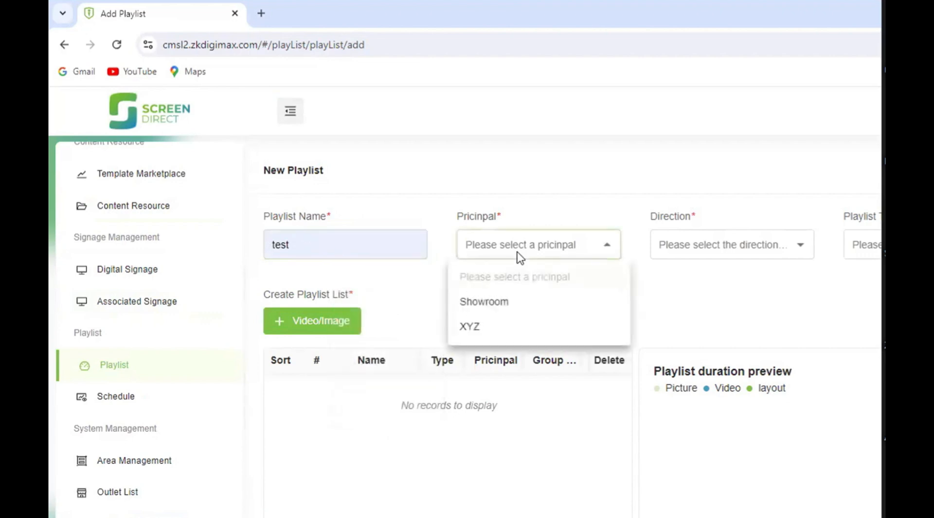
left_click(497, 303)
left_click(726, 246)
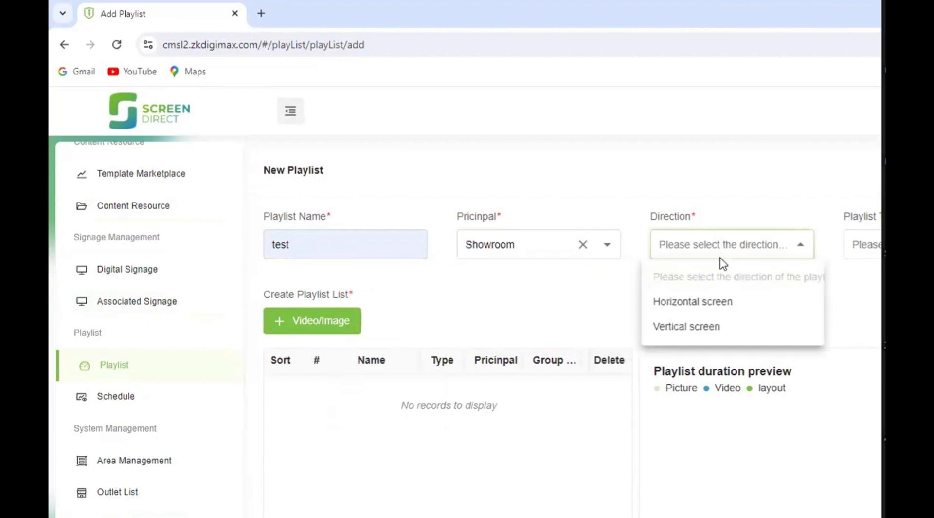
left_click(703, 306)
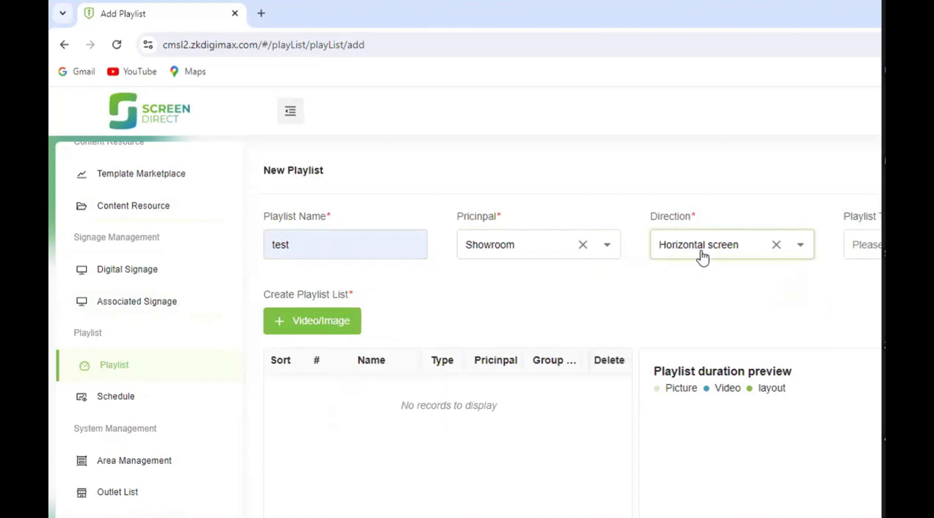
left_click(873, 253)
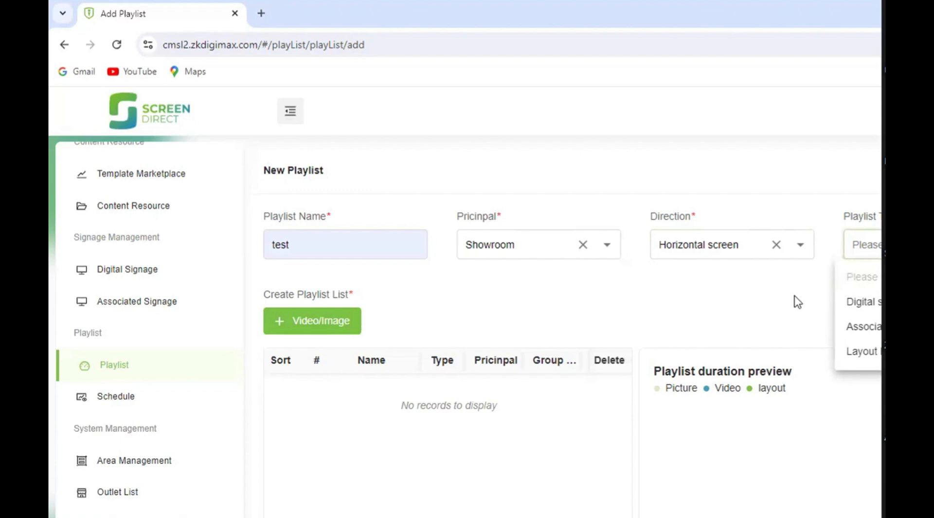
left_click(861, 302)
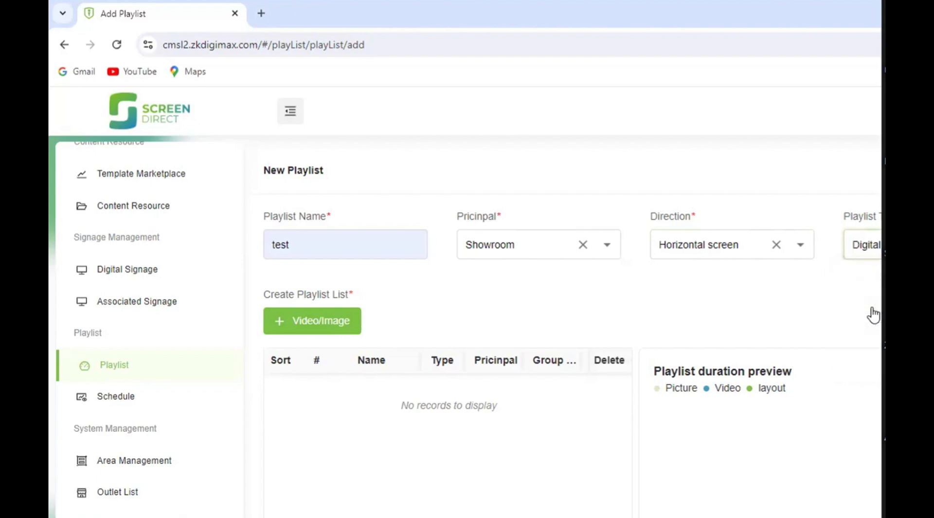
- Try the associated signage list as playlist type and switch back to the digital signage list
left_click(866, 244)
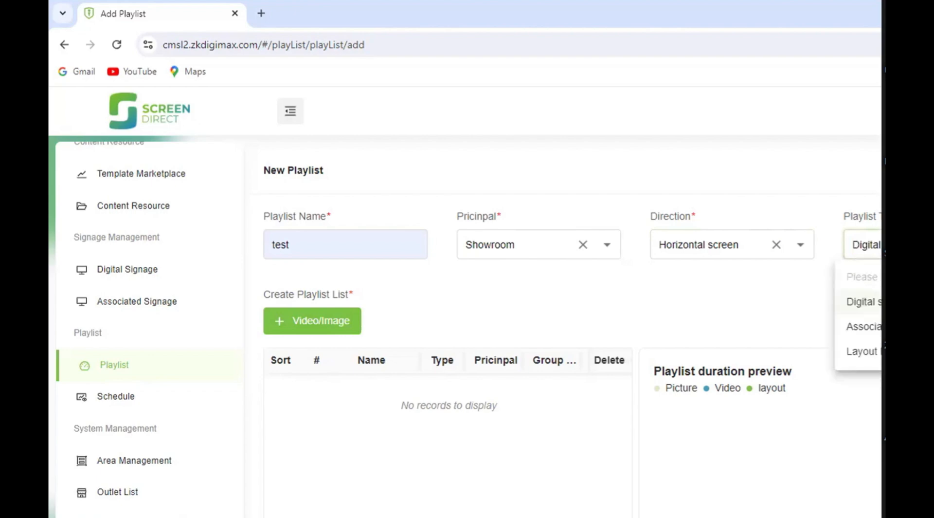
left_click(872, 331)
left_click(879, 255)
left_click(795, 304)
left_click(877, 246)
left_click(864, 304)
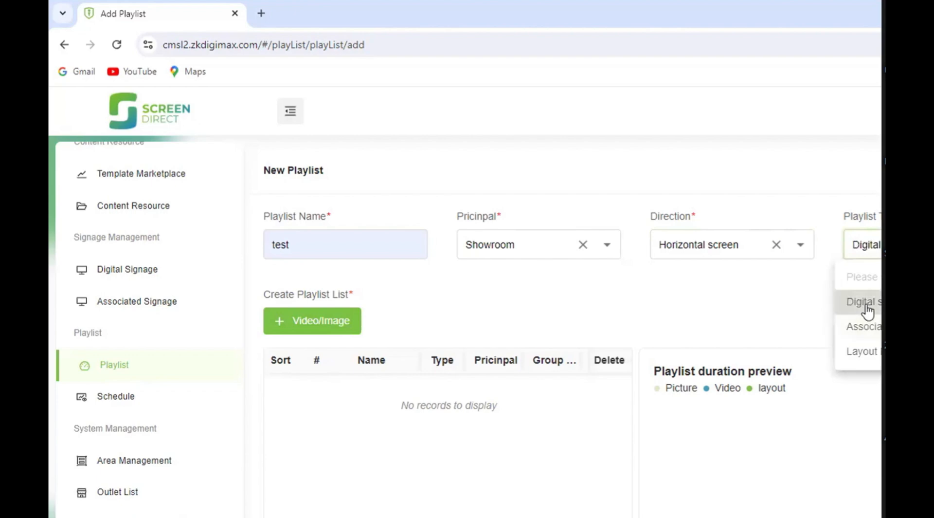
- Add the first Fanta digital banner video to the playlist selection, keeping its playback duration of 26 seconds
scroll(594, 271, "down", 4)
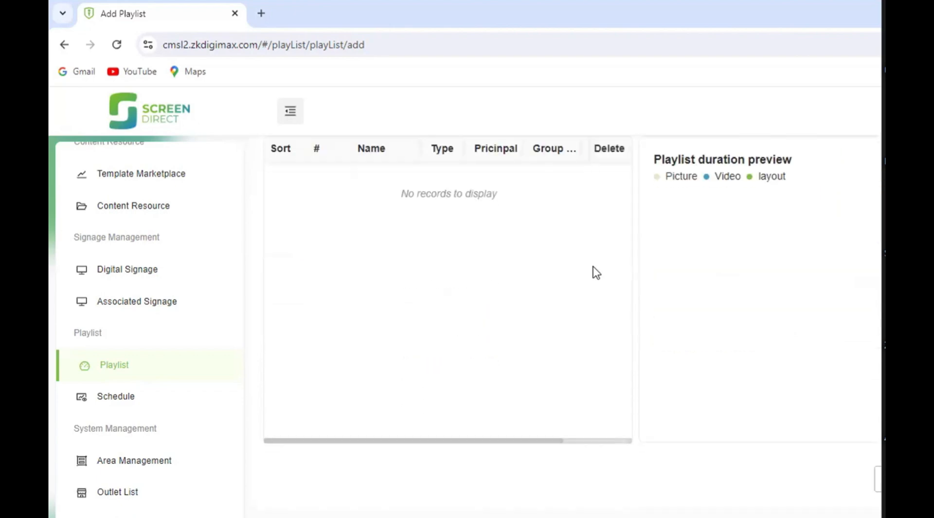
scroll(594, 272, "up", 4)
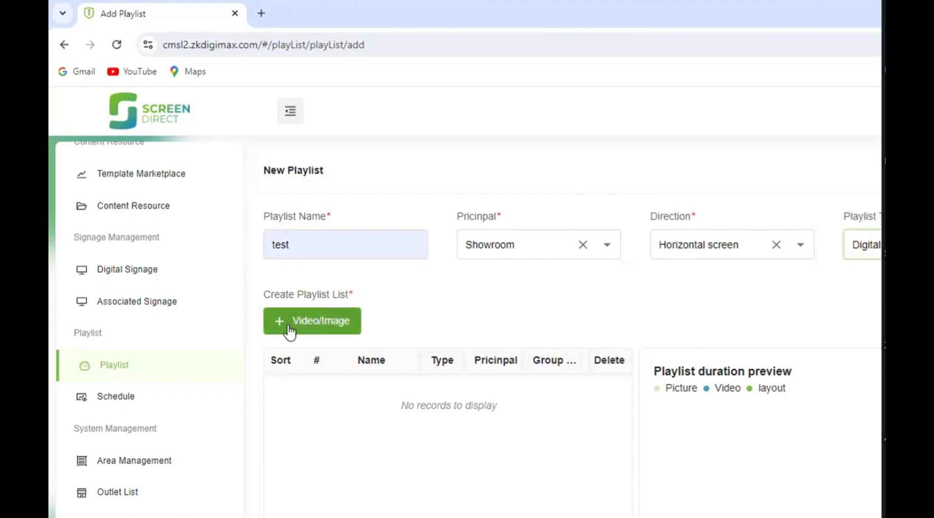
left_click(291, 330)
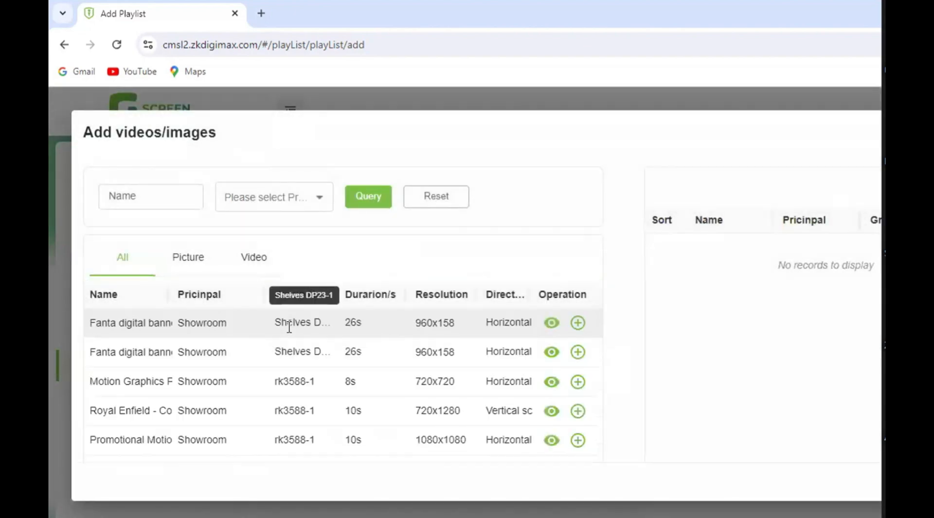
scroll(192, 329, "down", 3)
scroll(193, 334, "up", 2)
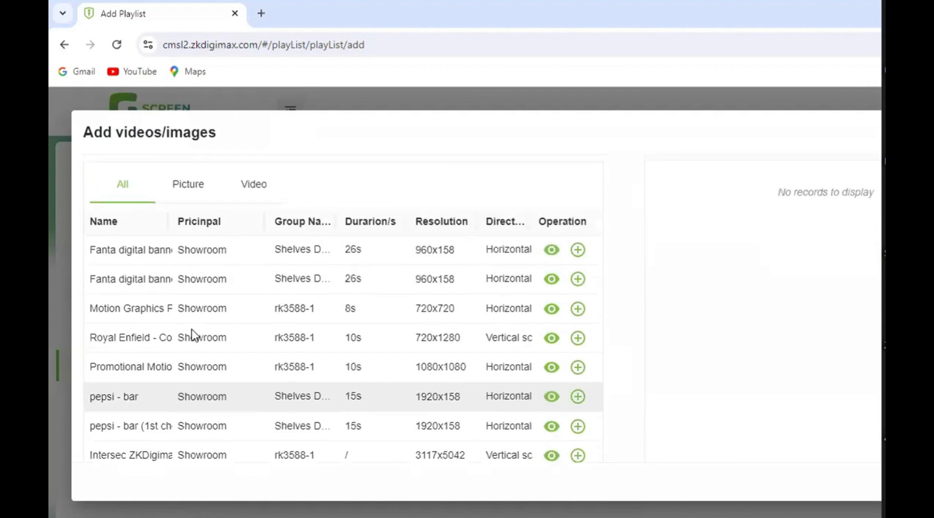
scroll(192, 334, "up", 2)
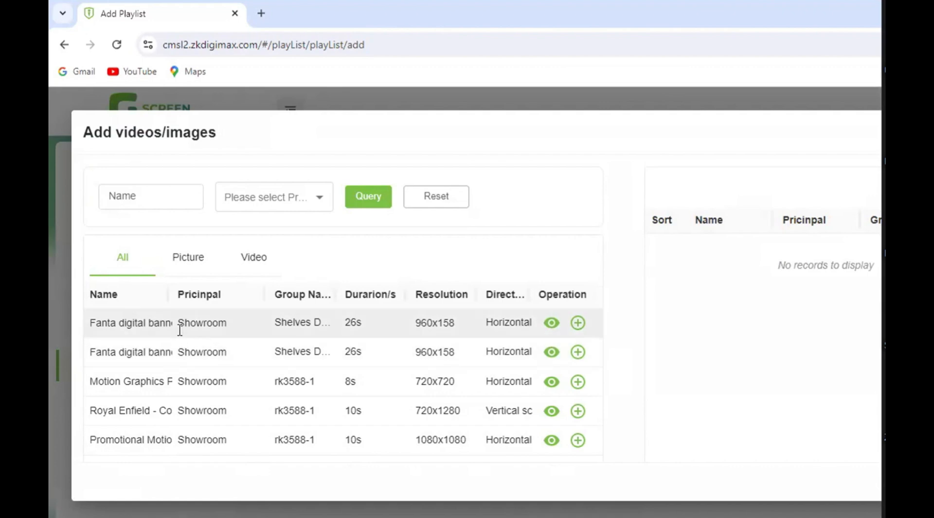
left_click(578, 323)
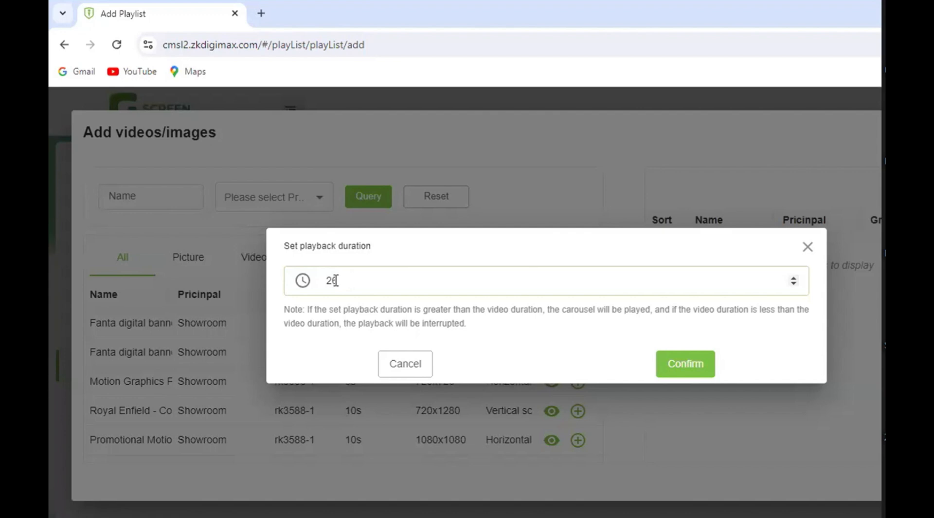
left_click(685, 364)
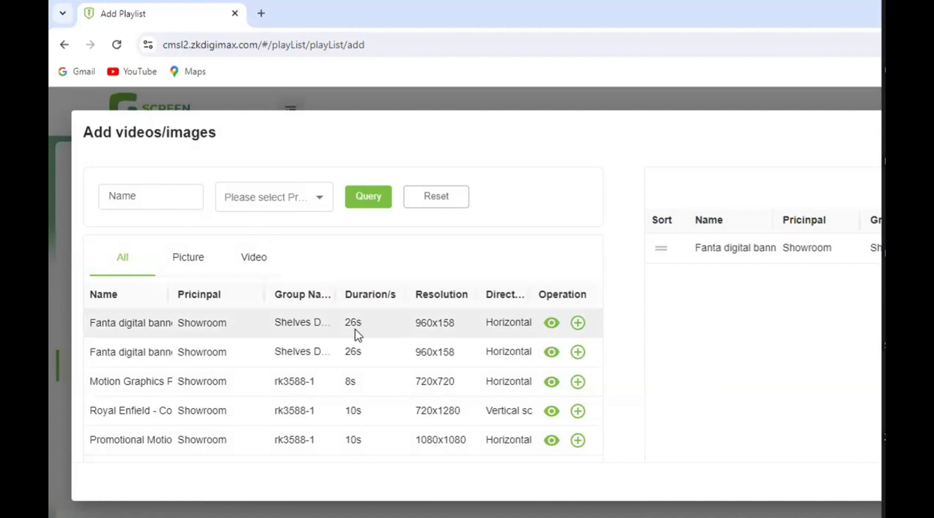
- Confirm the selected video for the playlist and save the new playlist
scroll(823, 298, "down", 3)
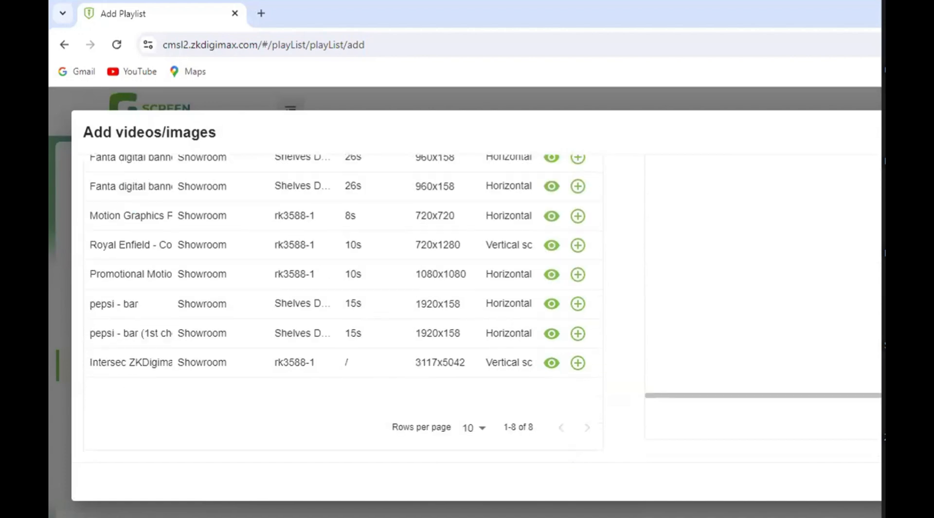
left_click(879, 481)
scroll(792, 407, "down", 4)
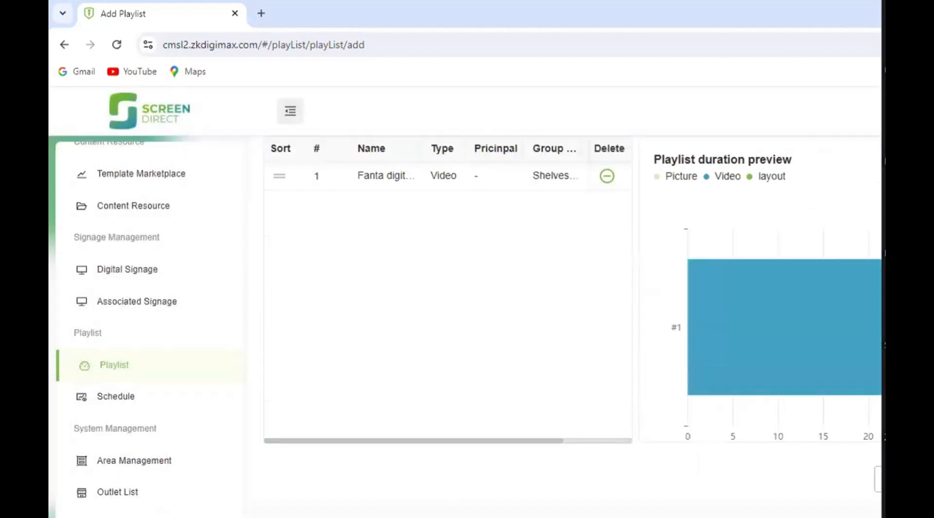
left_click(900, 478)
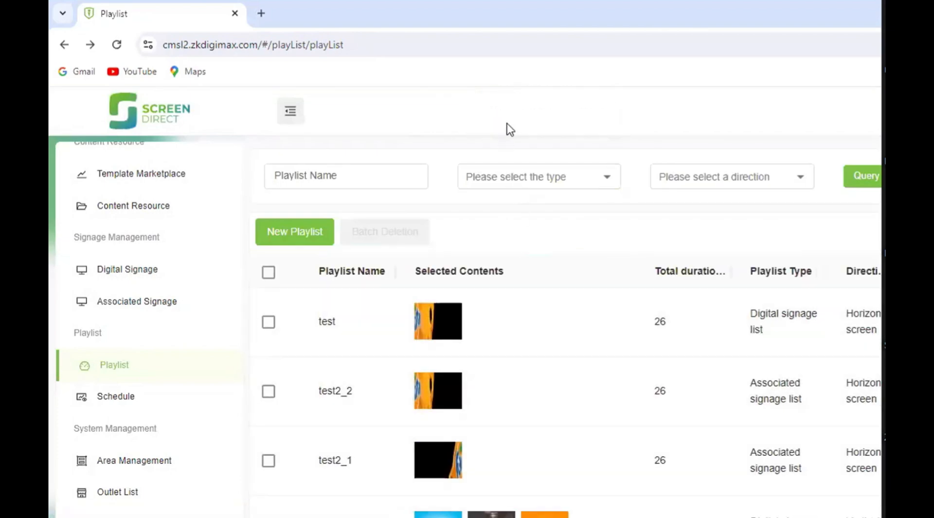
scroll(361, 246, "down", 3)
scroll(139, 336, "down", 2)
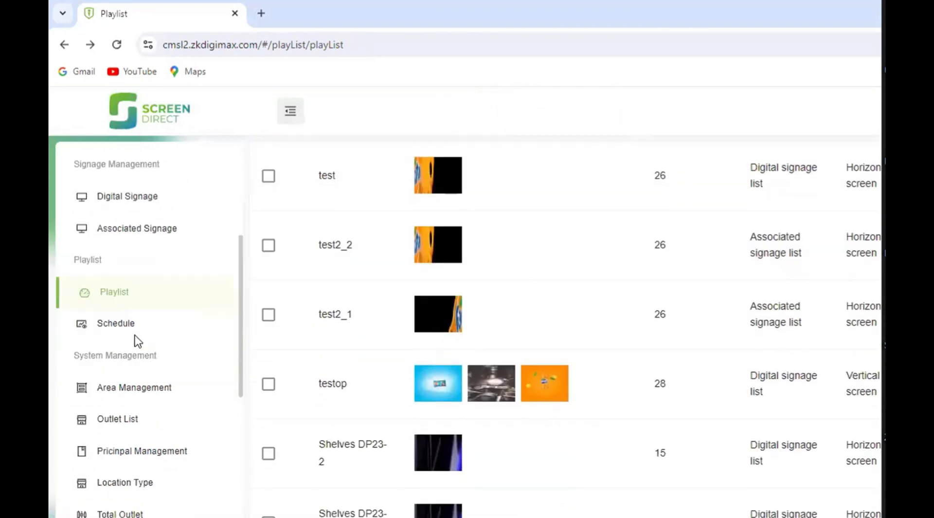
left_click(126, 294)
scroll(301, 246, "up", 3)
left_click(297, 233)
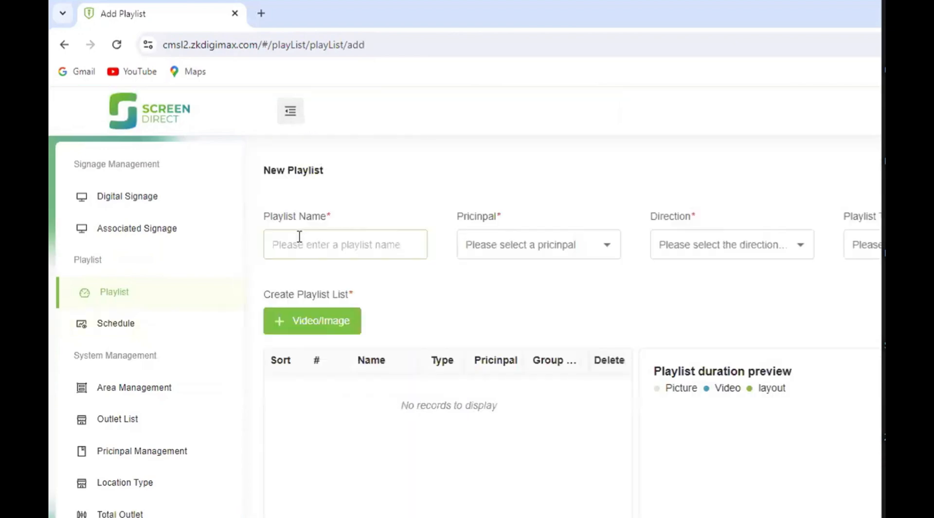
left_click(299, 236)
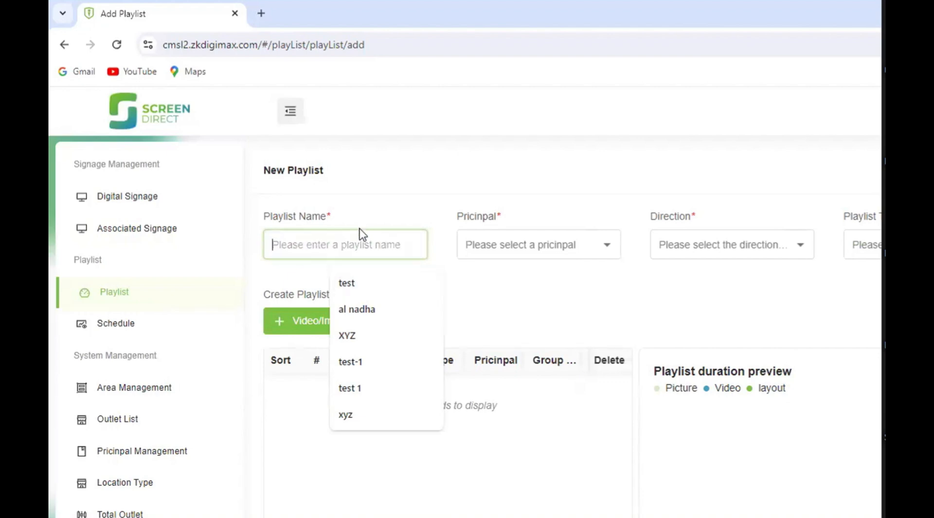
left_click(488, 254)
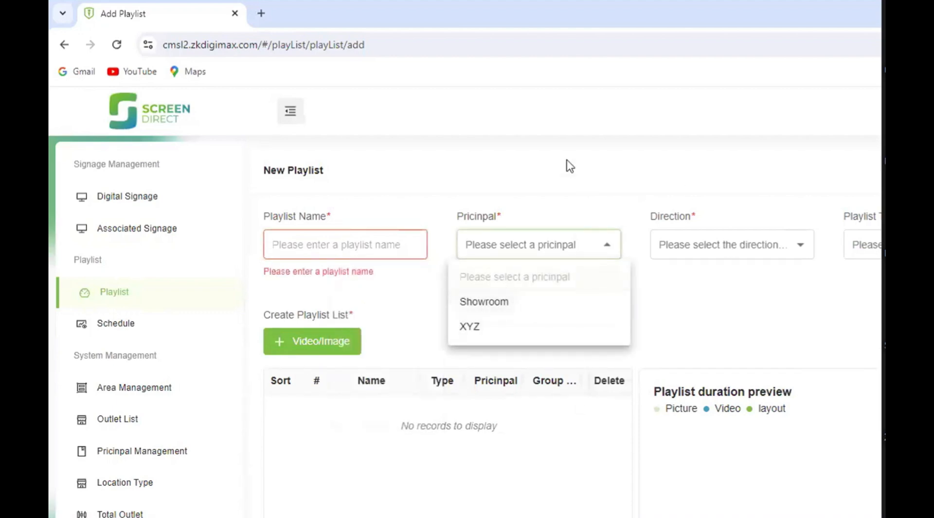
- Leave the blank playlist form and open the list of play schedules
left_click(110, 328)
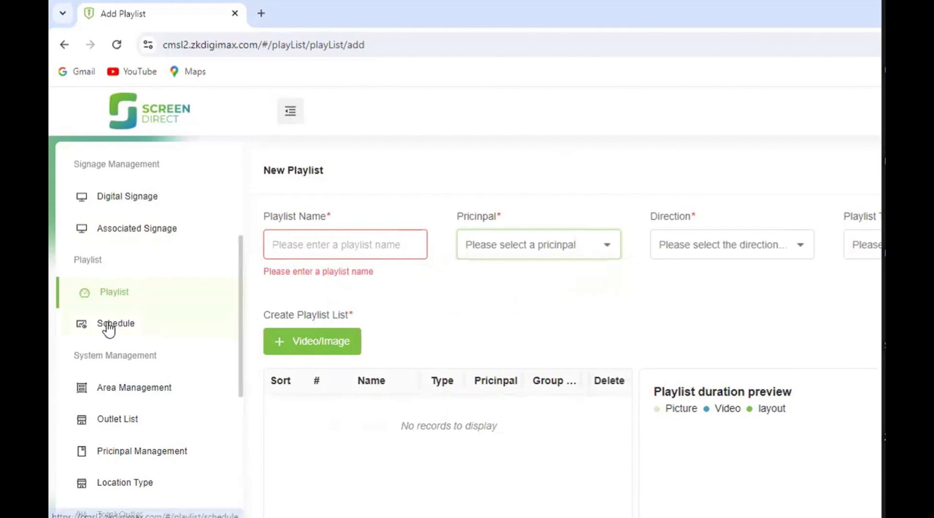
left_click(109, 329)
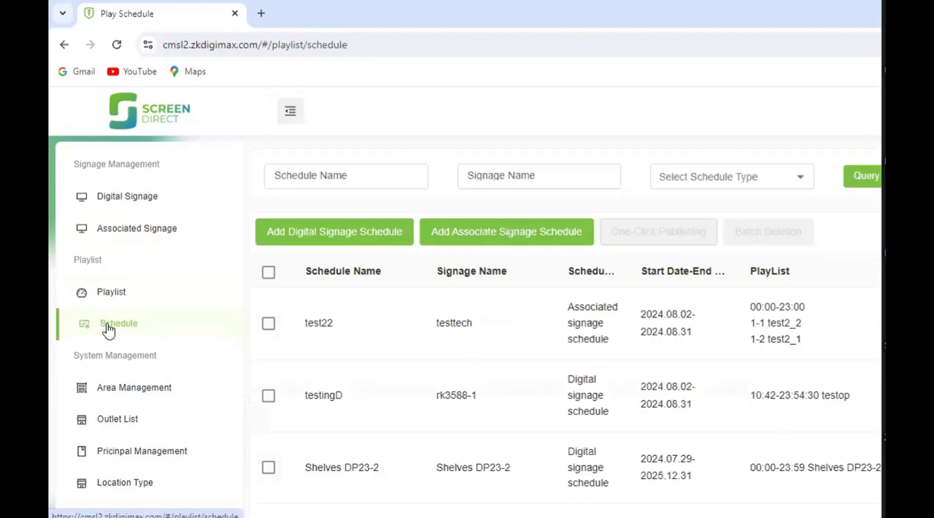
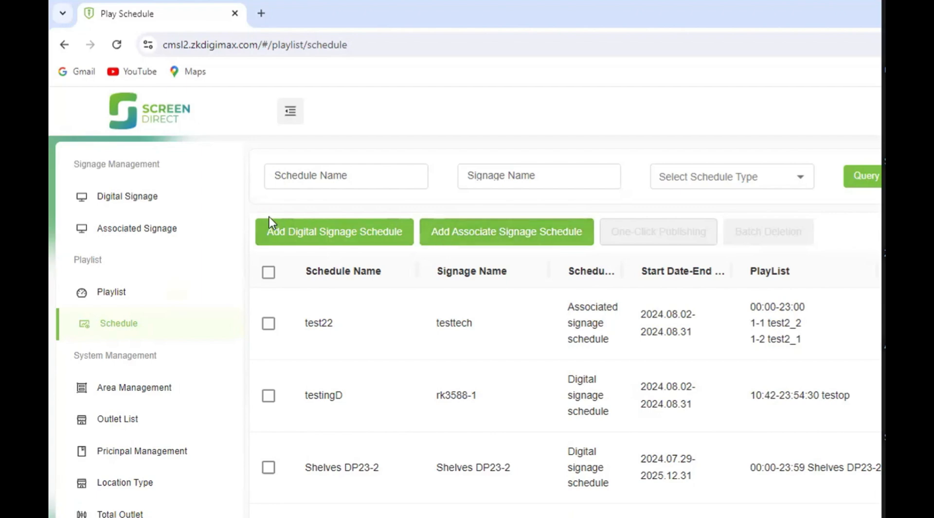
left_click(305, 231)
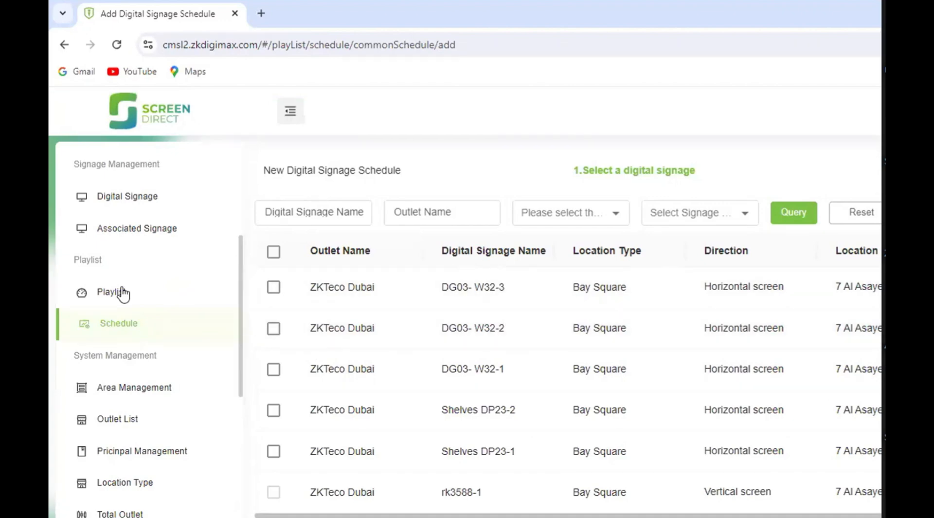
left_click(131, 330)
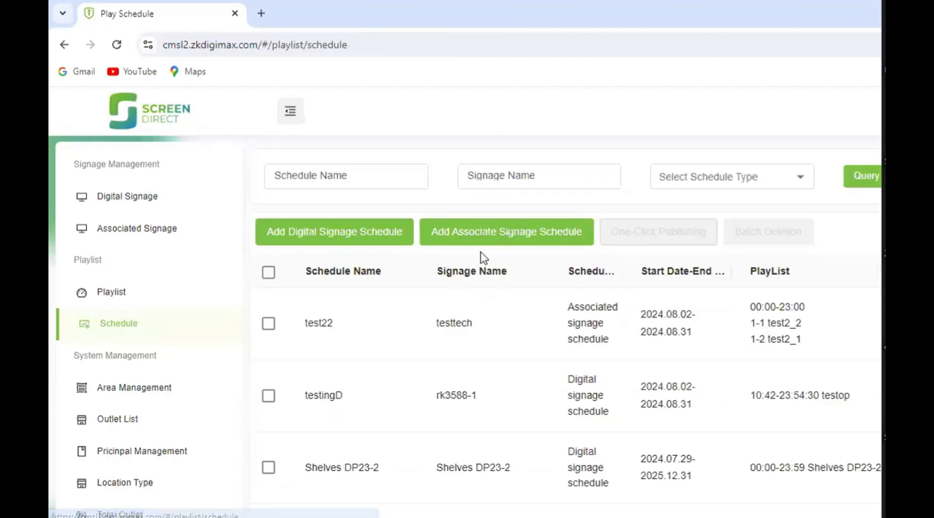
left_click(491, 238)
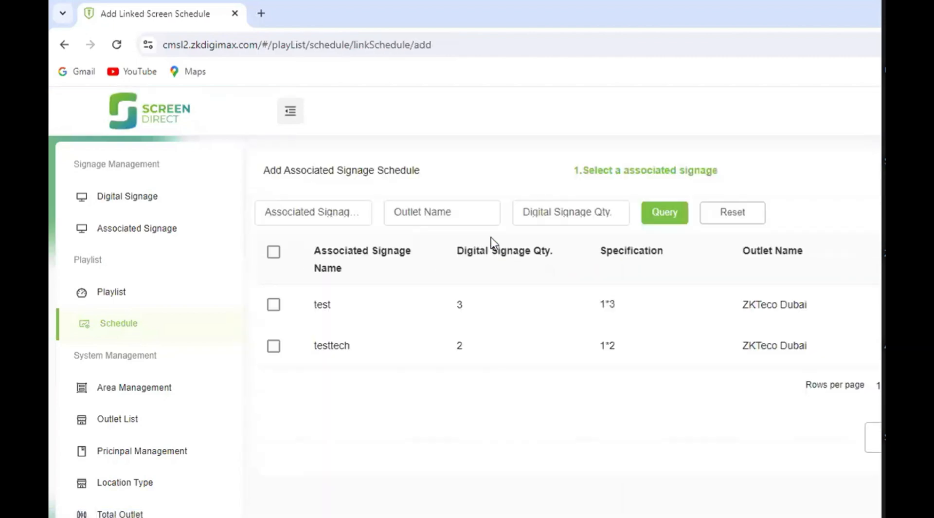
left_click(446, 318)
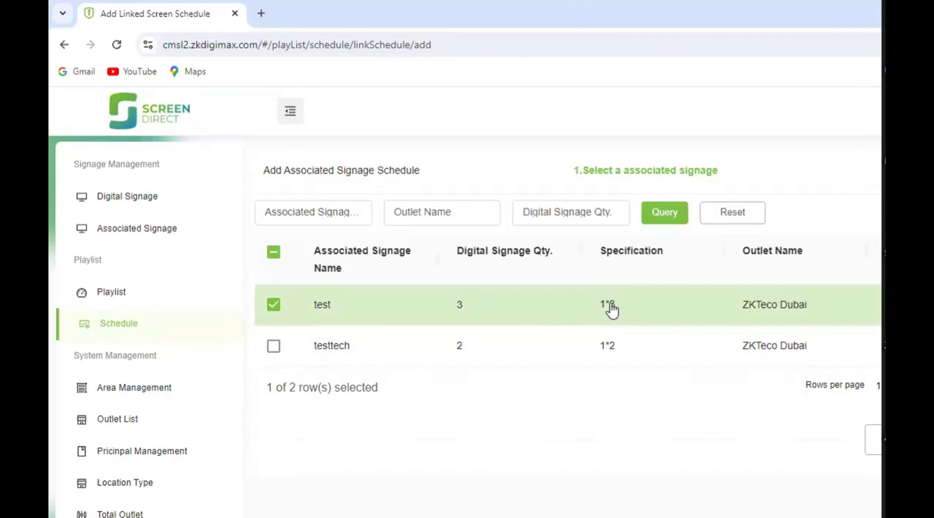
- Try a new playlist named test with principal Showroom, horizontal screen direction and digital signage list type, and look through the available videos and images
left_click(117, 301)
left_click(308, 242)
left_click(313, 242)
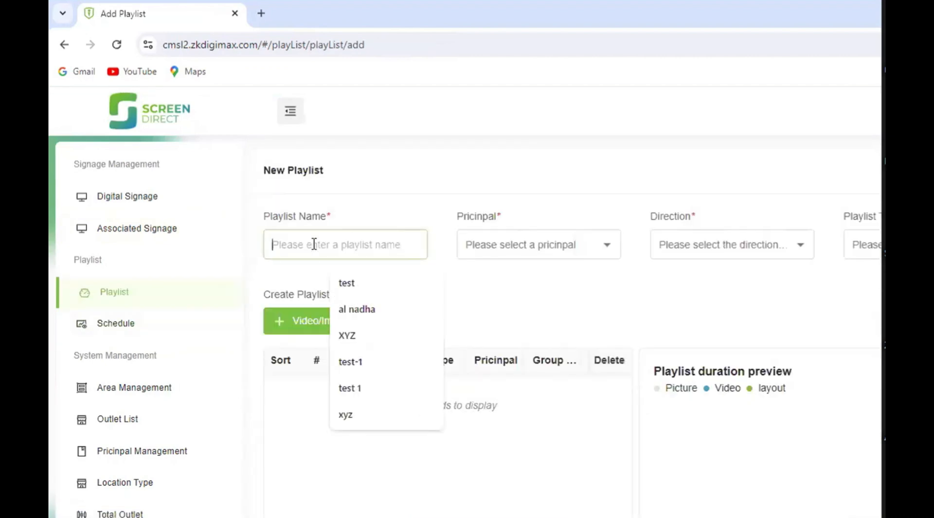
left_click(352, 284)
left_click(505, 255)
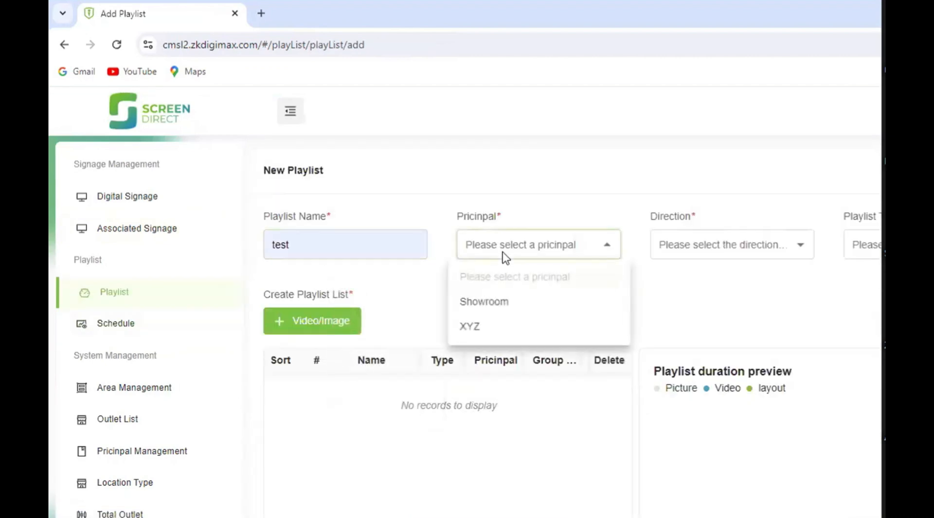
left_click(486, 302)
left_click(758, 257)
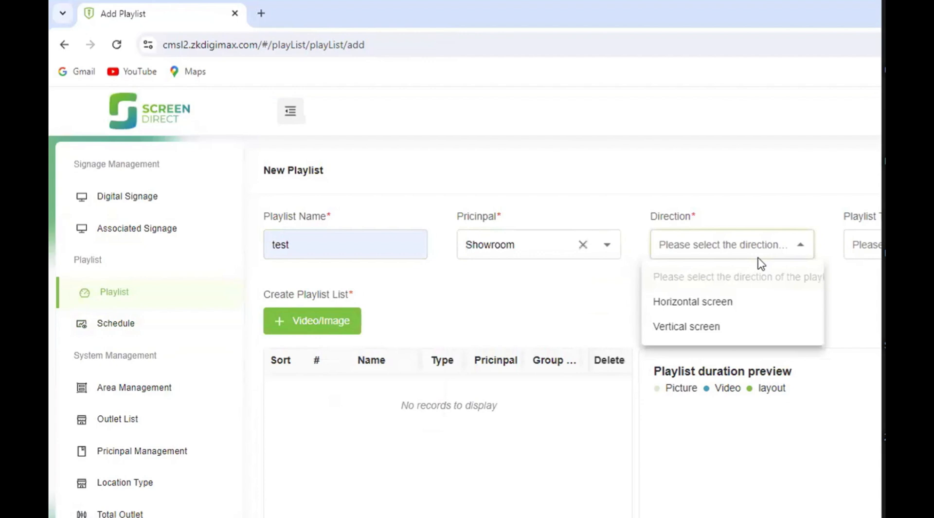
left_click(717, 298)
left_click(868, 247)
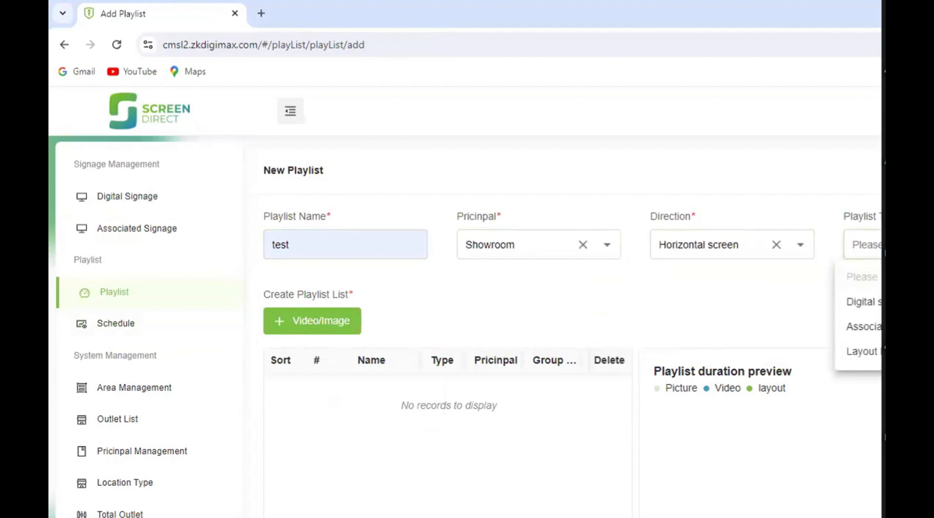
left_click(861, 301)
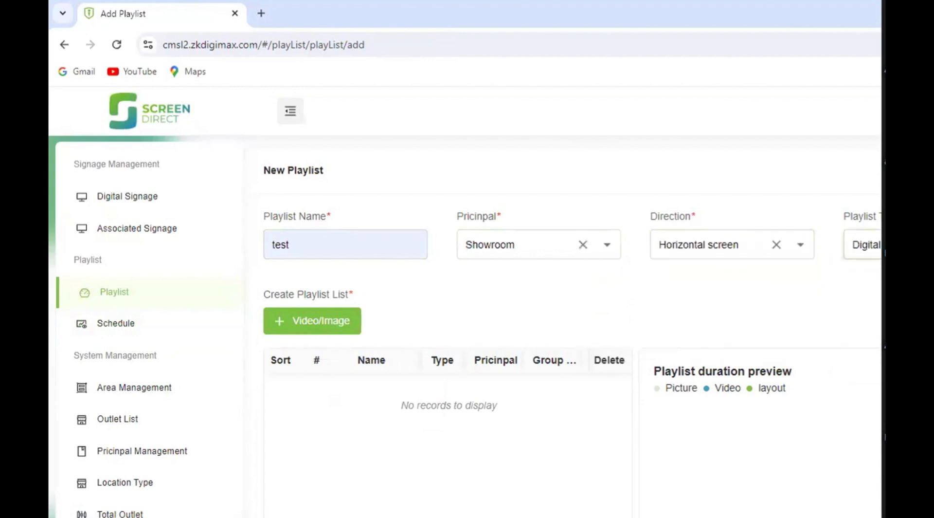
left_click(299, 327)
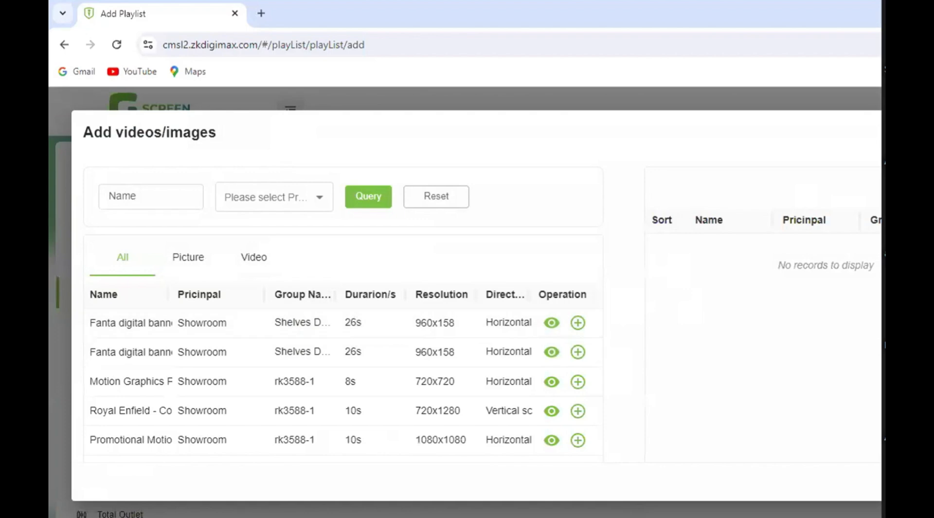
key("Escape")
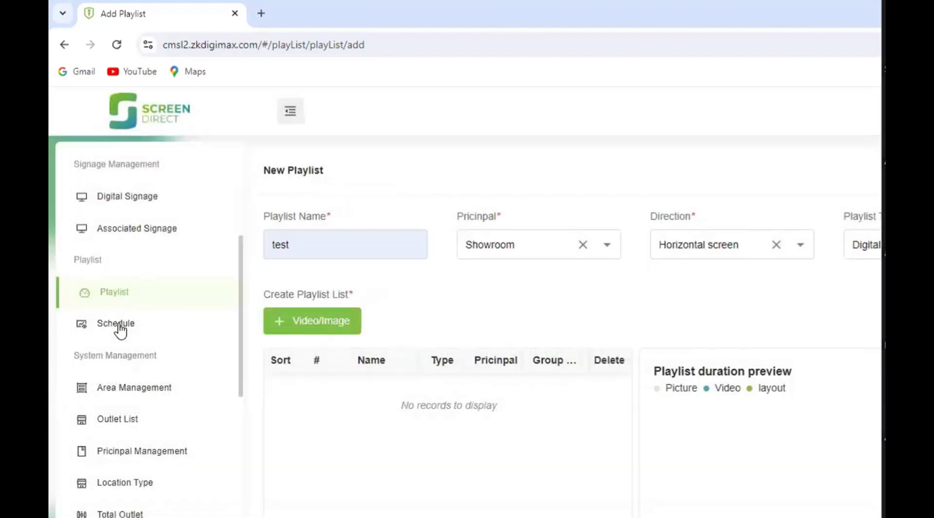
- Start a new digital signage schedule and select the DG03- W32-3 signage for it
left_click(119, 326)
left_click(349, 239)
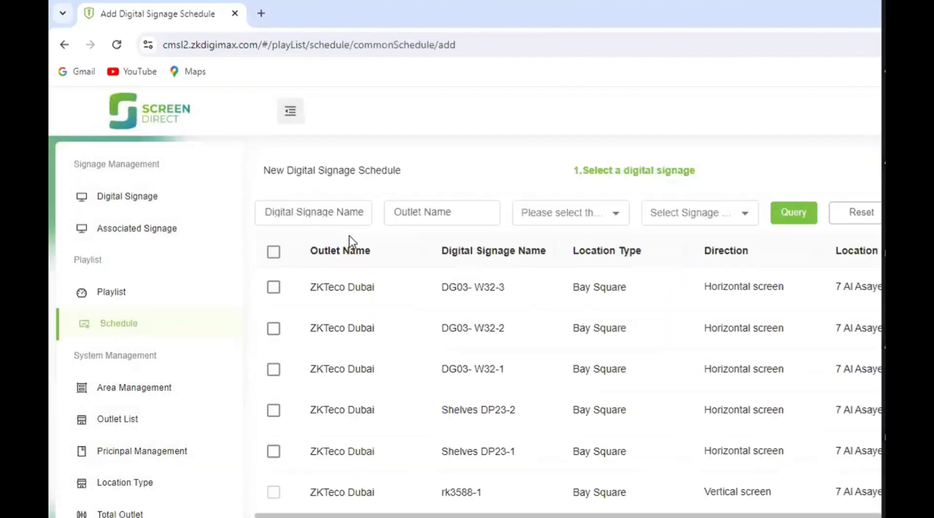
scroll(308, 293, "down", 3)
scroll(340, 295, "up", 3)
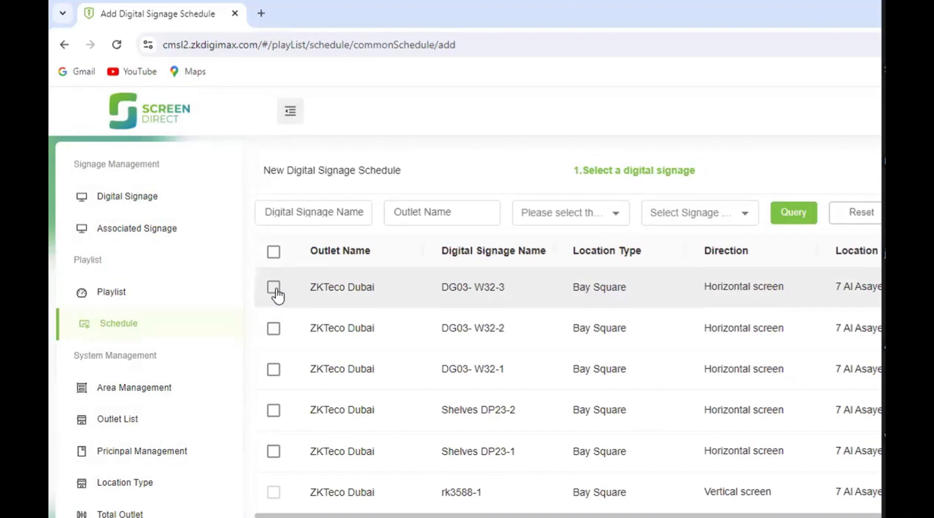
left_click(275, 288)
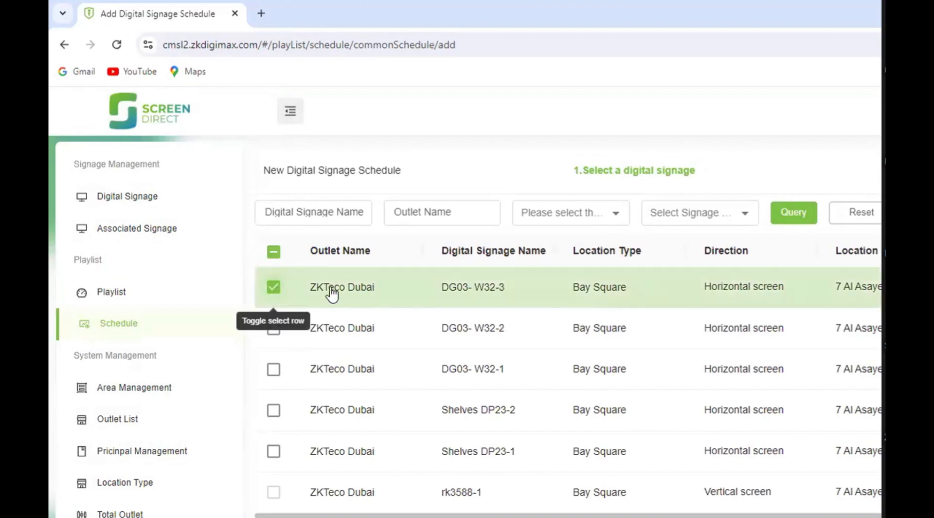
- Review the signage list and continue with the selected display to the schedule's basic information
scroll(510, 326, "down", 1)
scroll(513, 327, "down", 2)
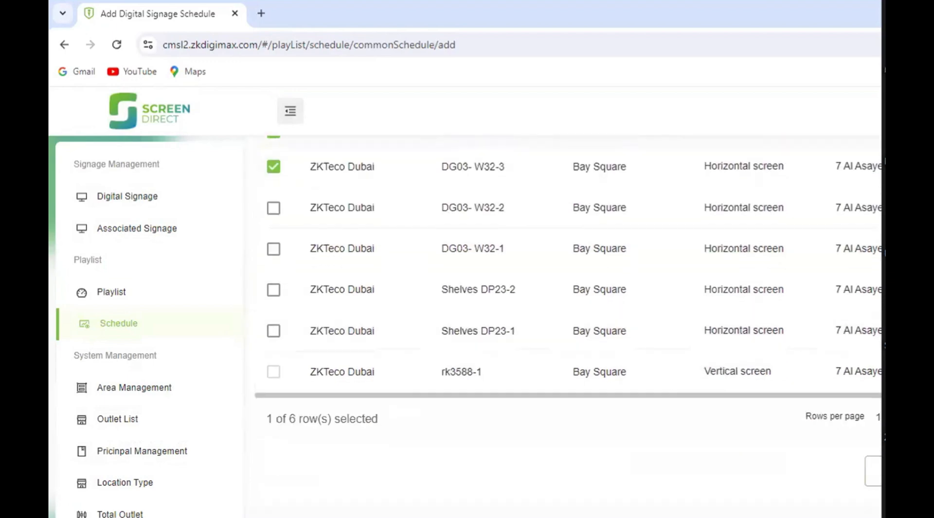
scroll(513, 311, "up", 3)
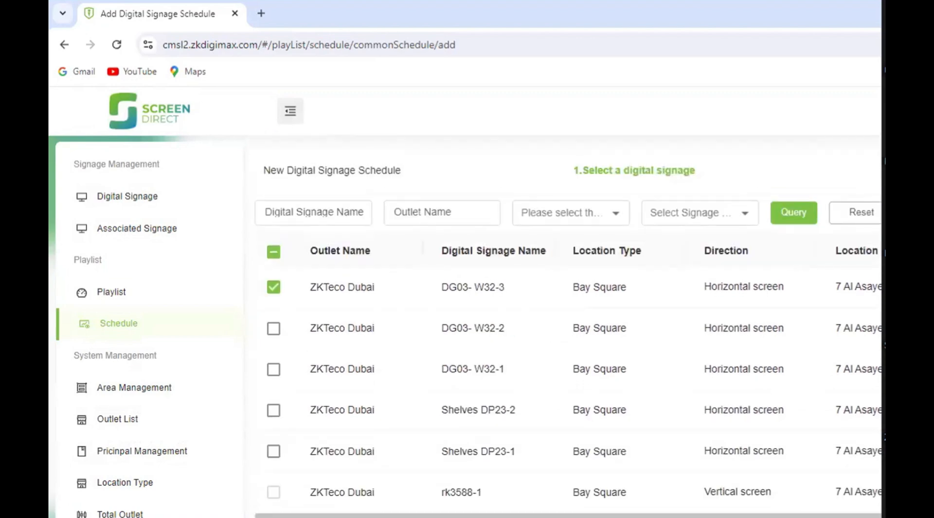
scroll(512, 311, "down", 1)
scroll(513, 340, "down", 1)
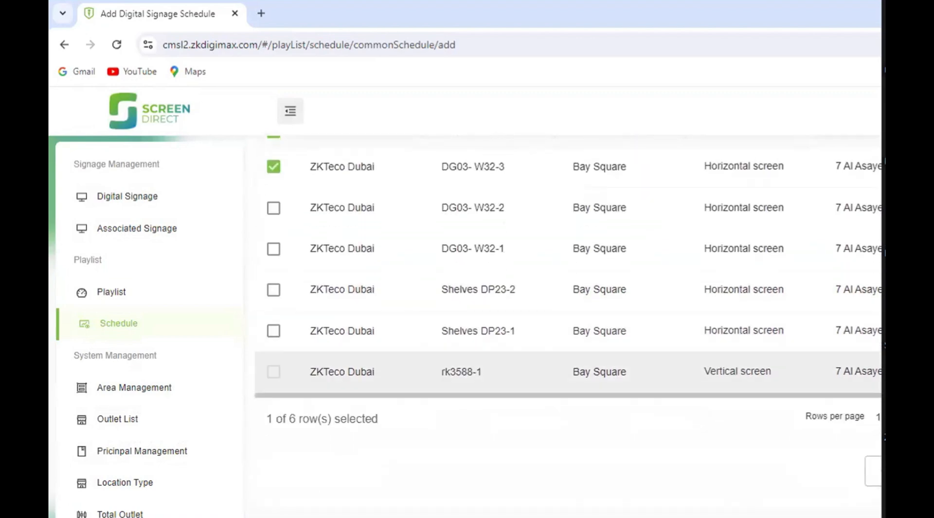
scroll(513, 369, "up", 2)
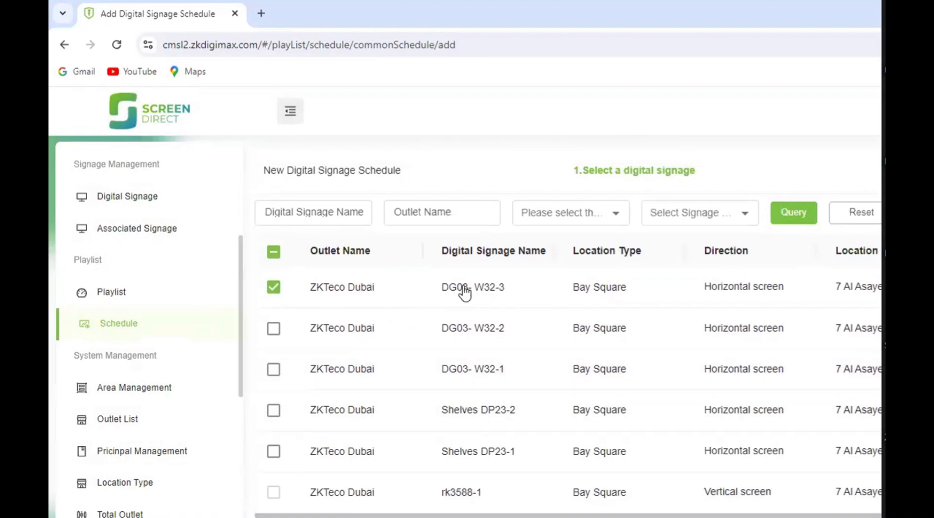
scroll(469, 313, "down", 2)
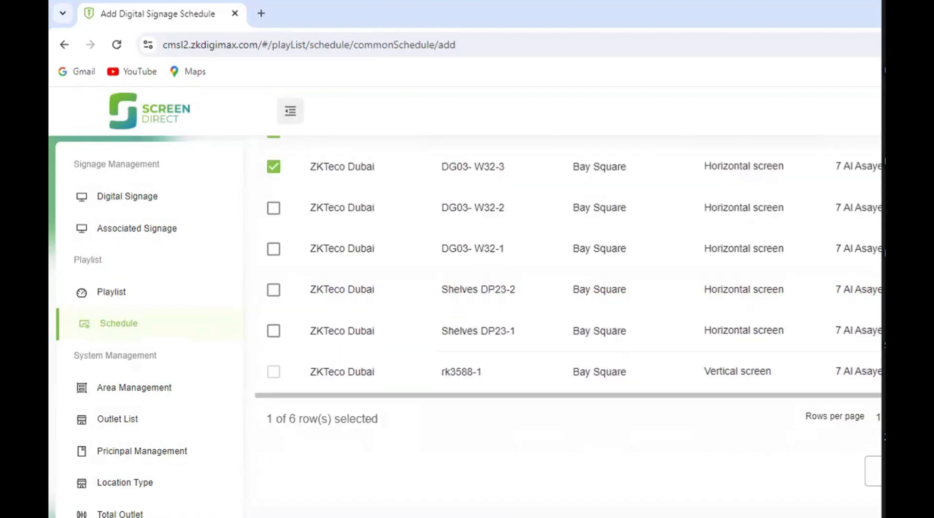
scroll(562, 326, "down", 5)
scroll(527, 369, "up", 2)
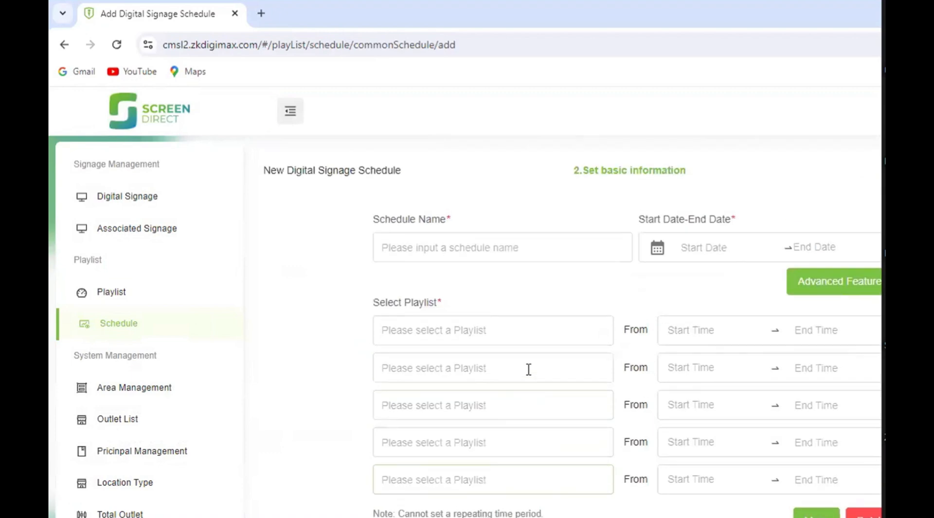
- Name the schedule test and set its start date to 8 August 2024
left_click(455, 248)
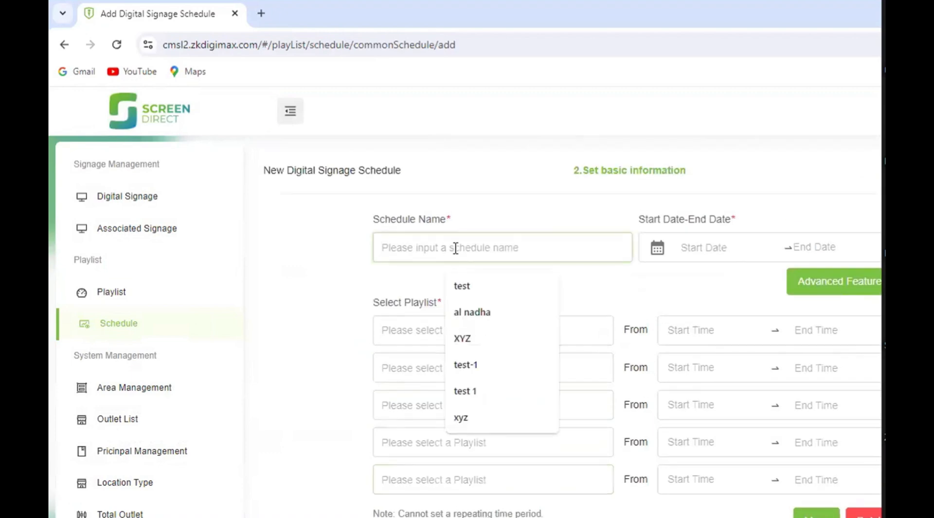
left_click(463, 286)
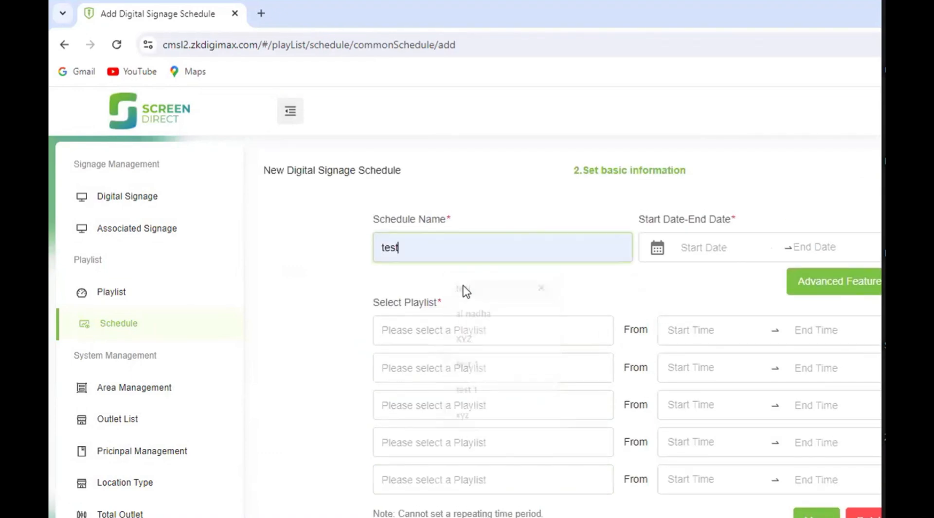
left_click(710, 249)
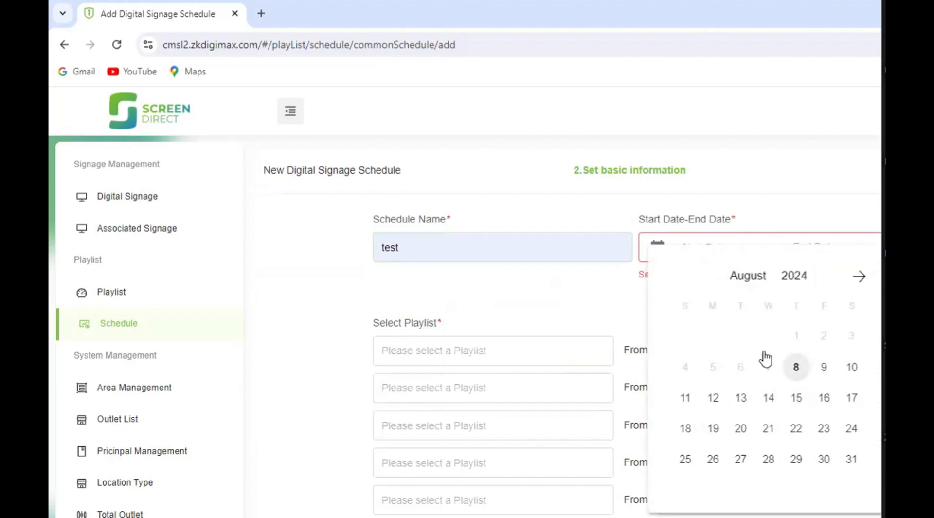
left_click(795, 367)
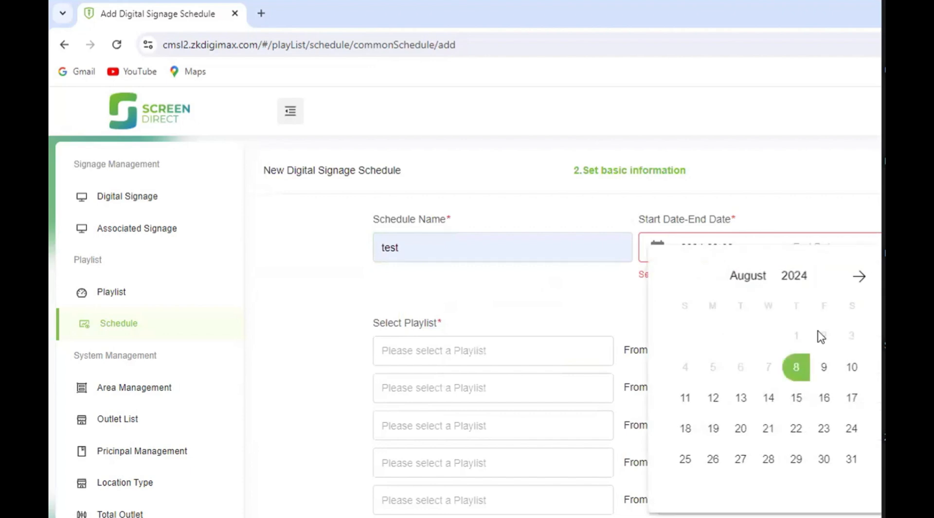
- Set the schedule's end date to 31 December 2024
left_click(796, 253)
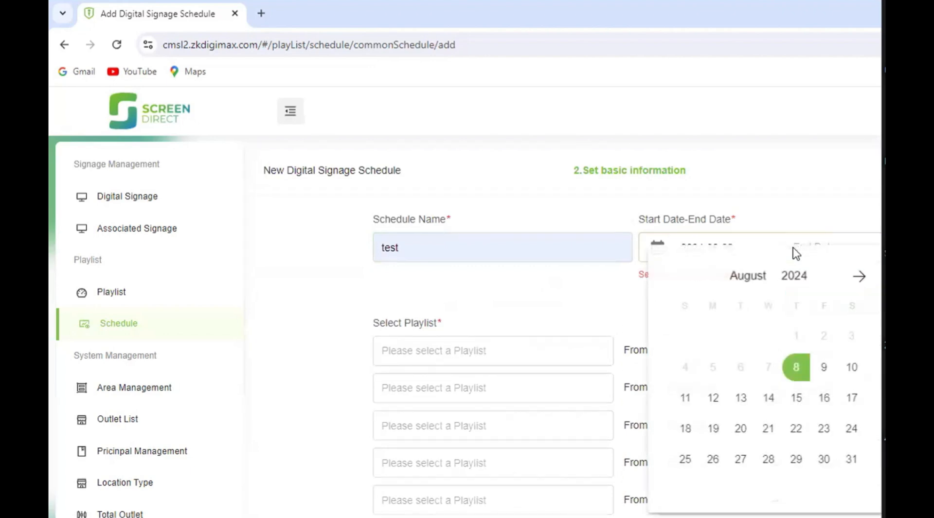
left_click(858, 277)
left_click(858, 277)
left_click(858, 277)
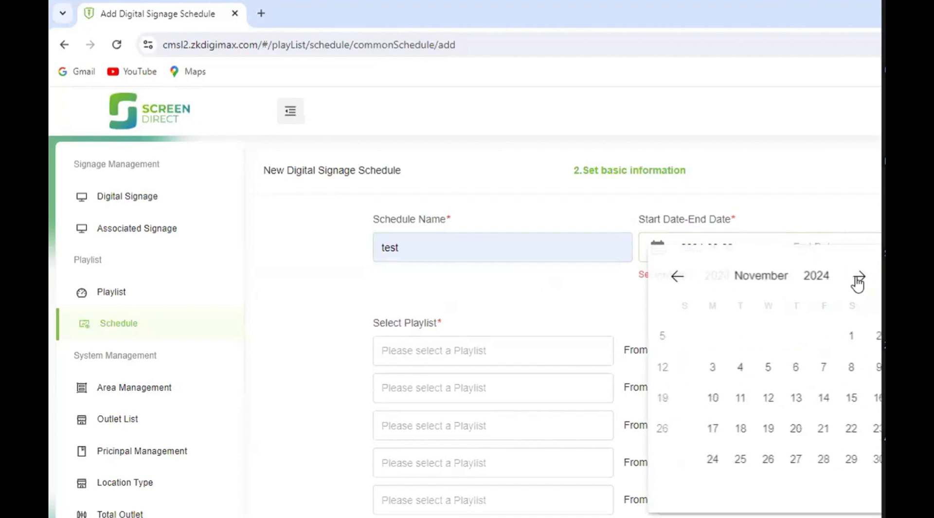
left_click(858, 277)
left_click(858, 278)
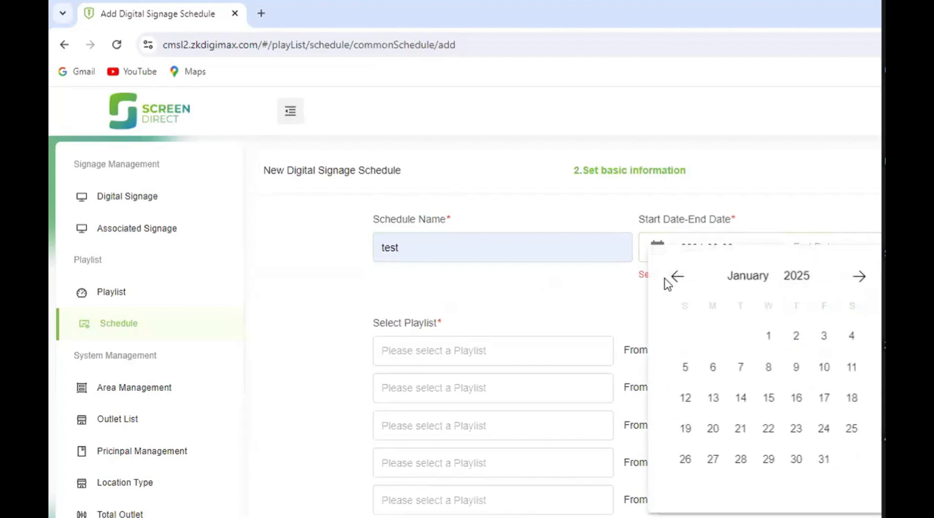
left_click(678, 277)
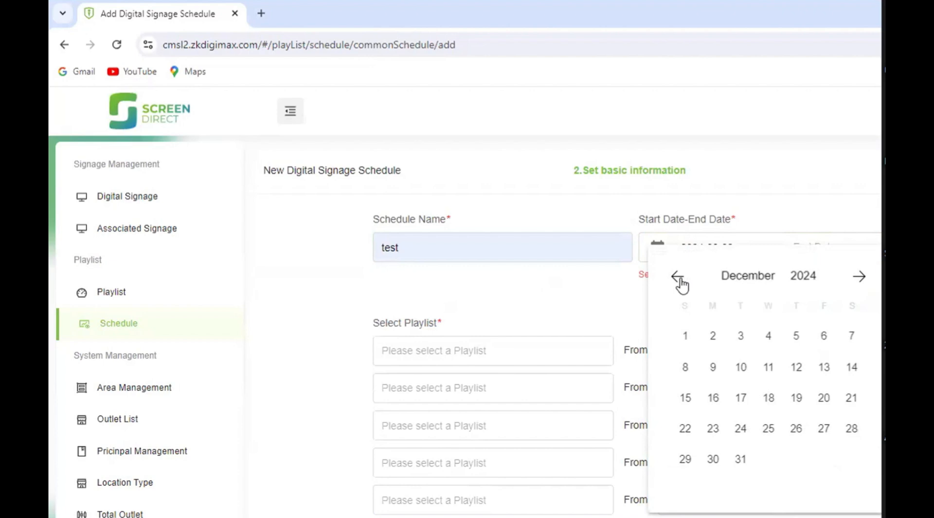
left_click(740, 462)
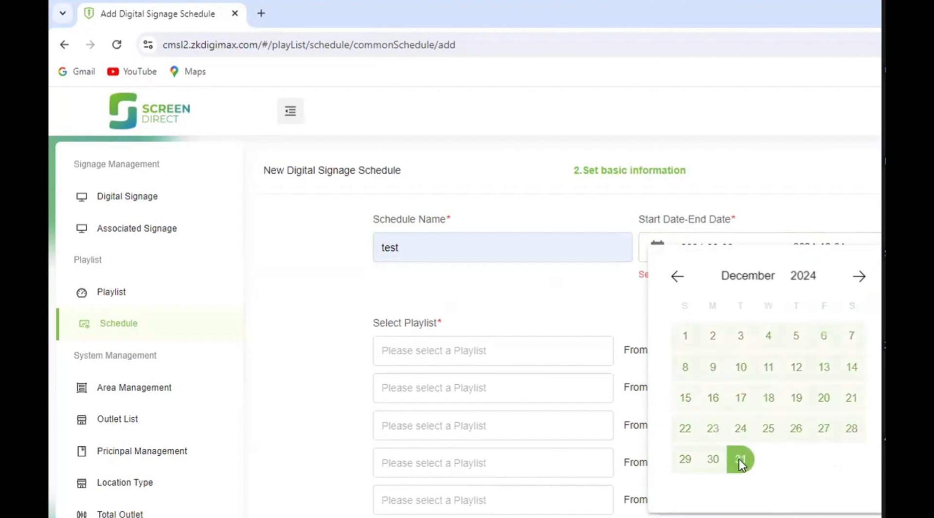
- Assign the test playlist to the schedule's first playlist slot
scroll(479, 267, "down", 3)
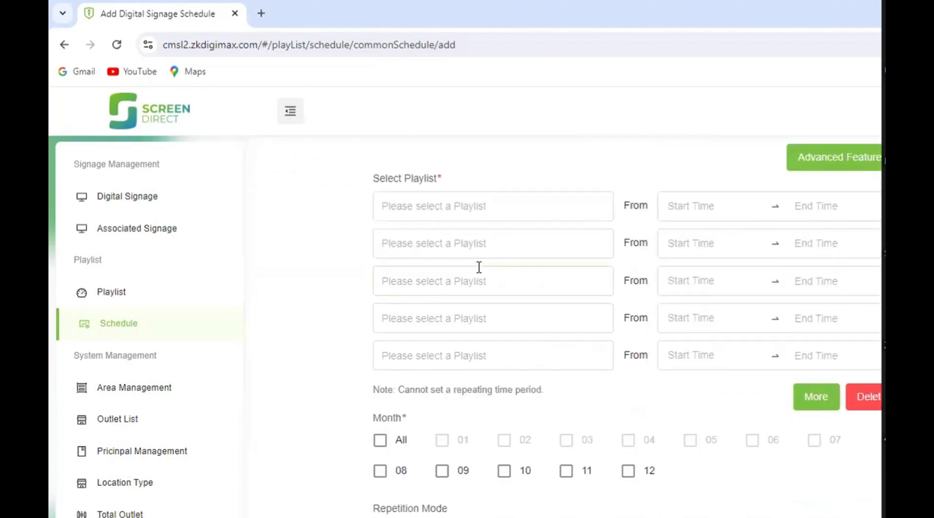
scroll(430, 210, "down", 1)
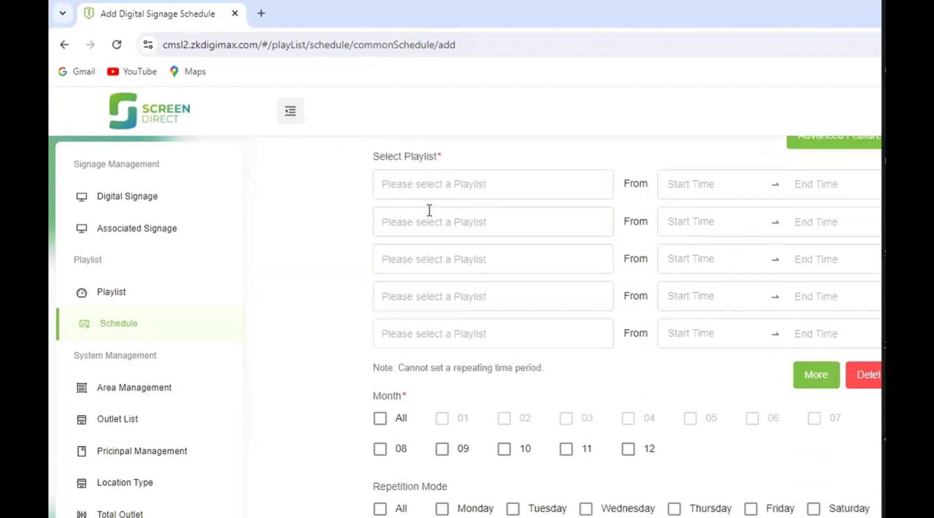
left_click(428, 185)
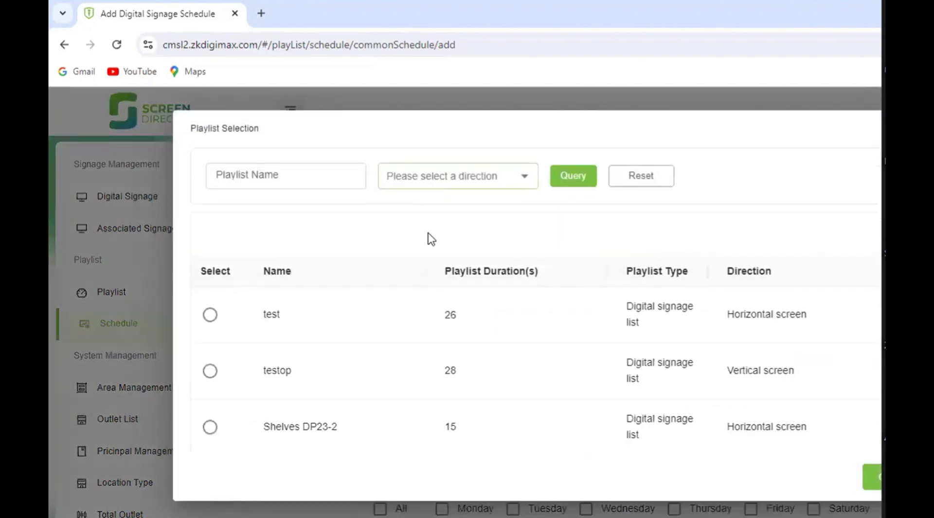
scroll(399, 320, "down", 3)
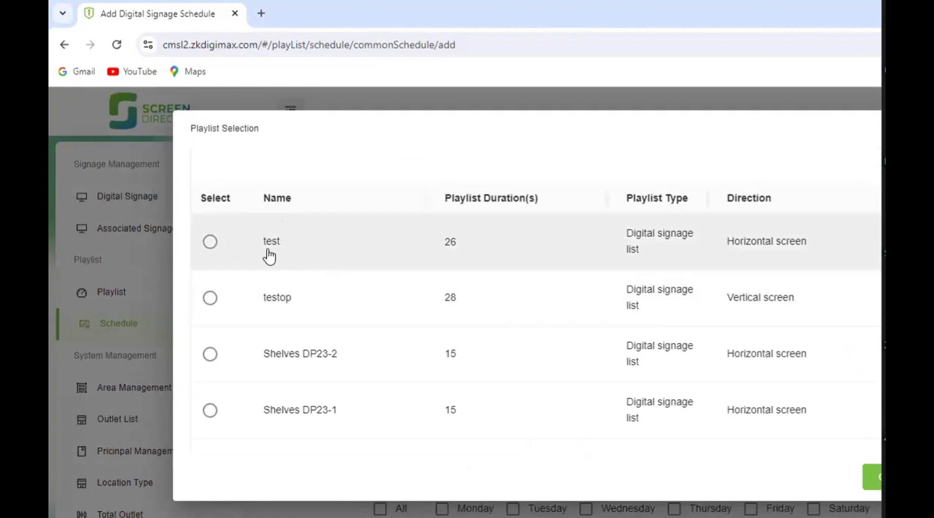
left_click(210, 246)
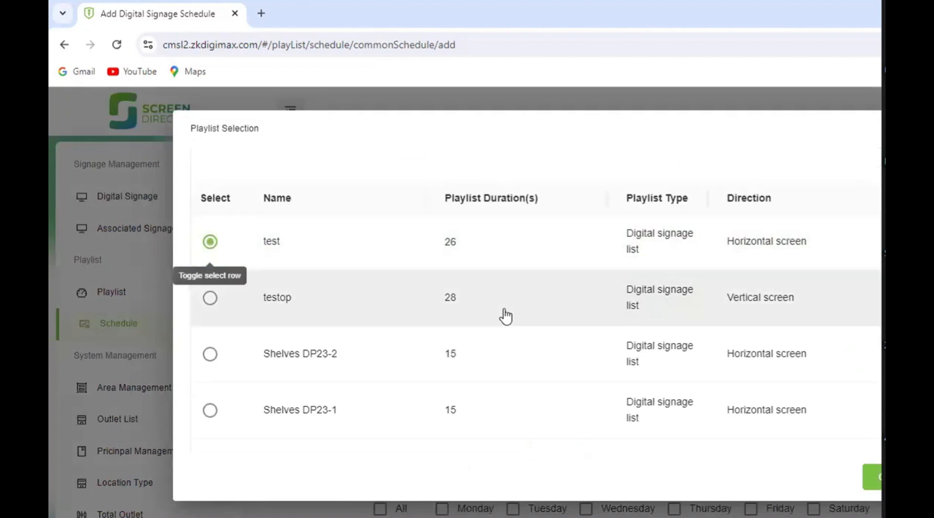
scroll(503, 315, "down", 4)
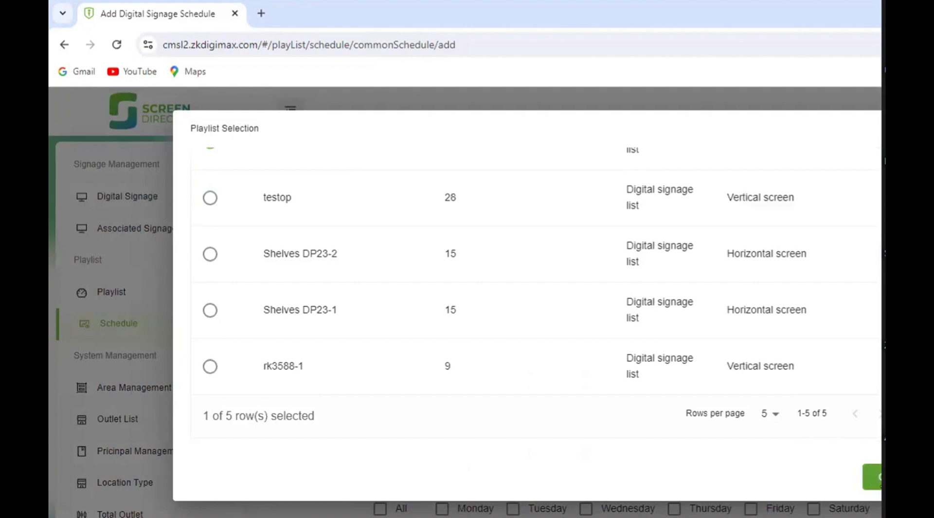
left_click(879, 479)
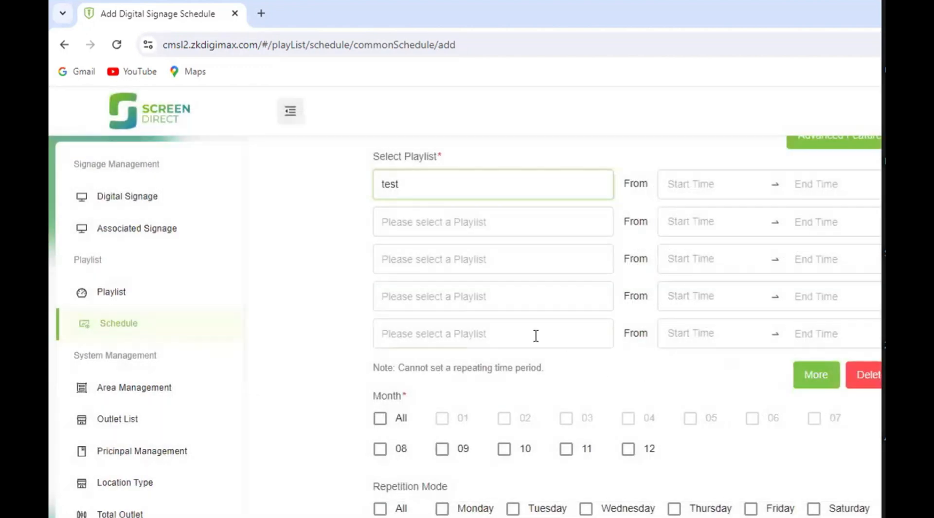
- Set the test playlist's daily start time to 00:00:00
scroll(473, 190, "up", 2)
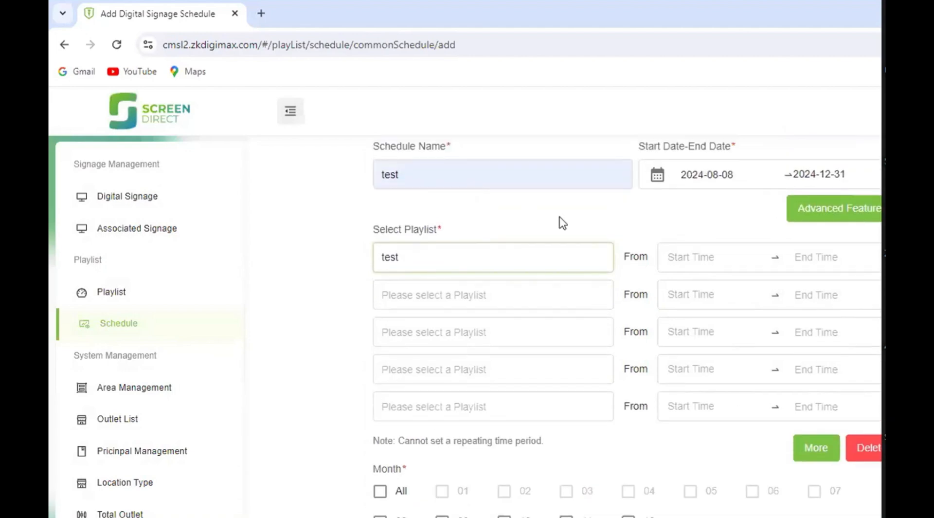
left_click(679, 258)
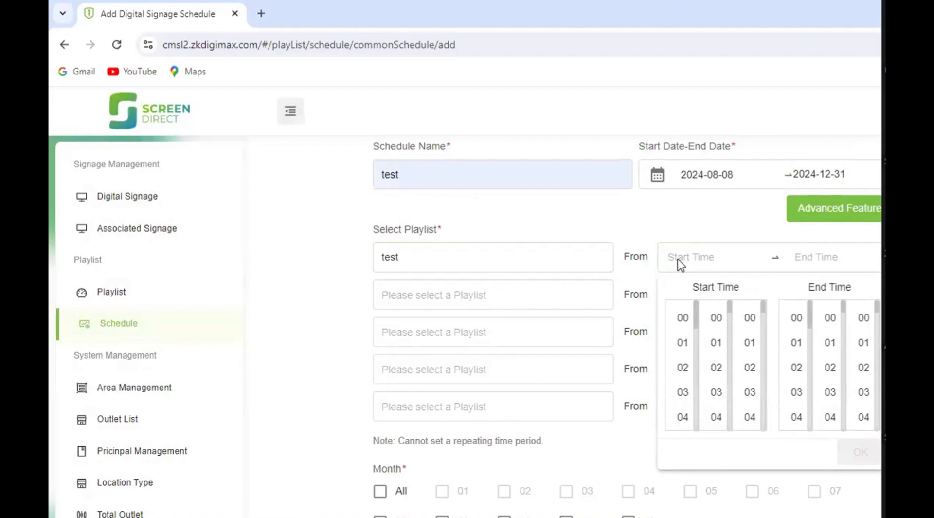
left_click(688, 325)
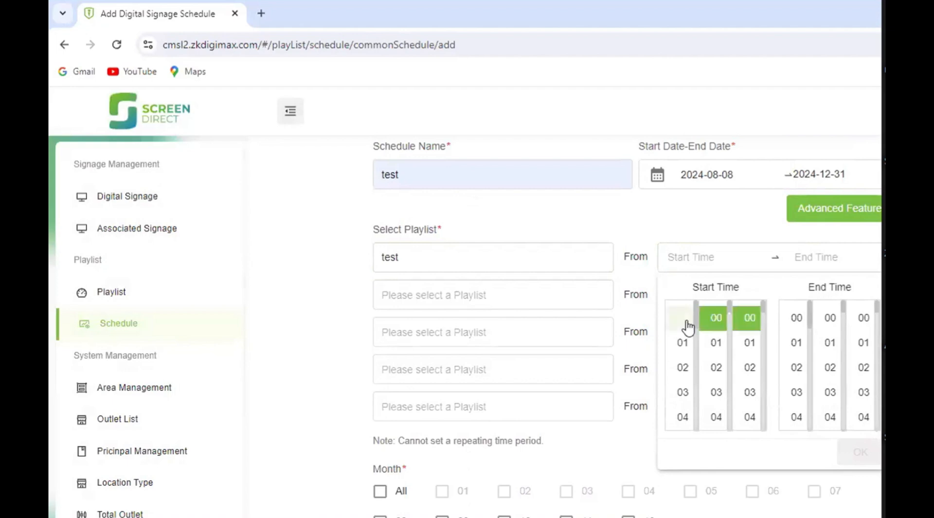
left_click(714, 323)
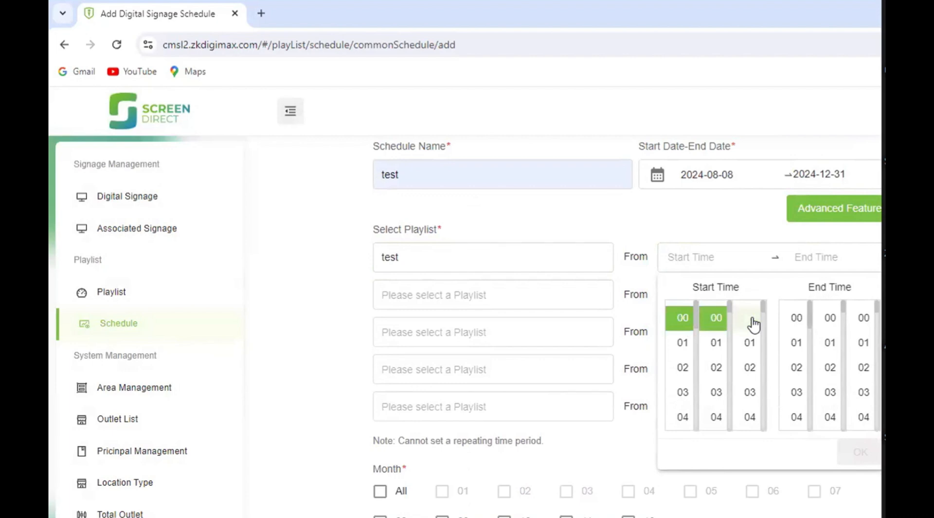
left_click(753, 324)
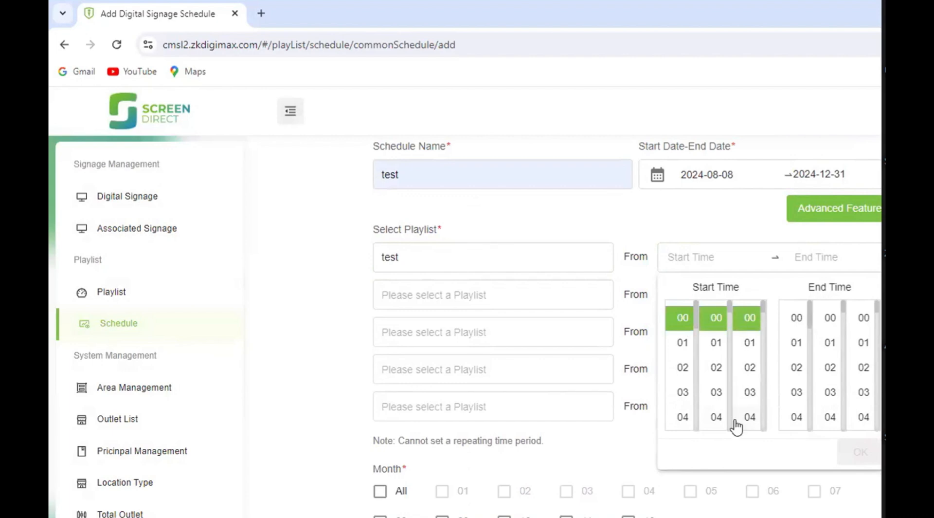
- Set the test playlist's daily end time to 23:59:59 and confirm the time period
scroll(822, 371, "down", 10)
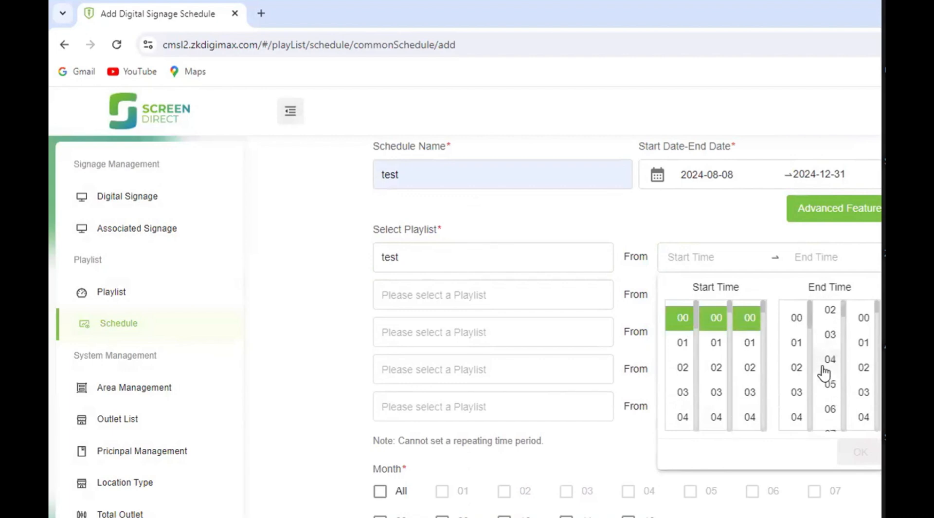
scroll(798, 399, "down", 6)
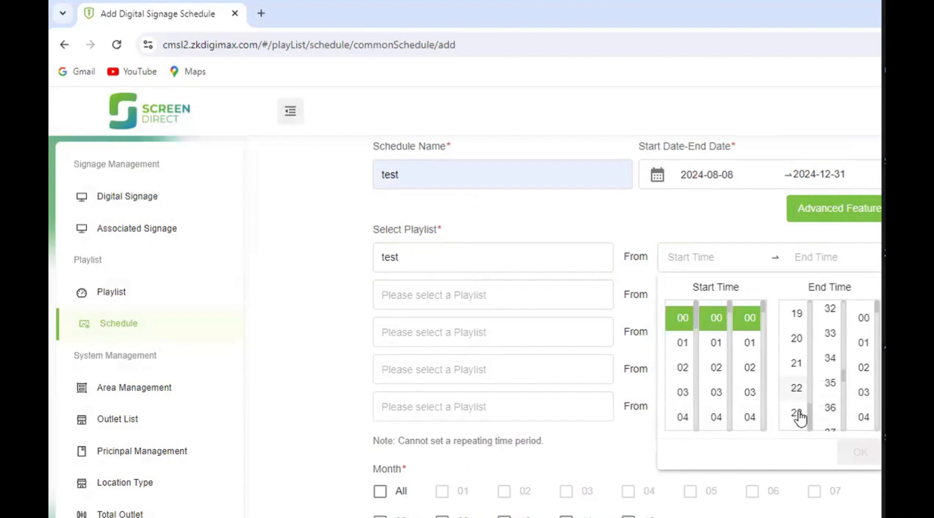
left_click(798, 412)
scroll(826, 389, "down", 8)
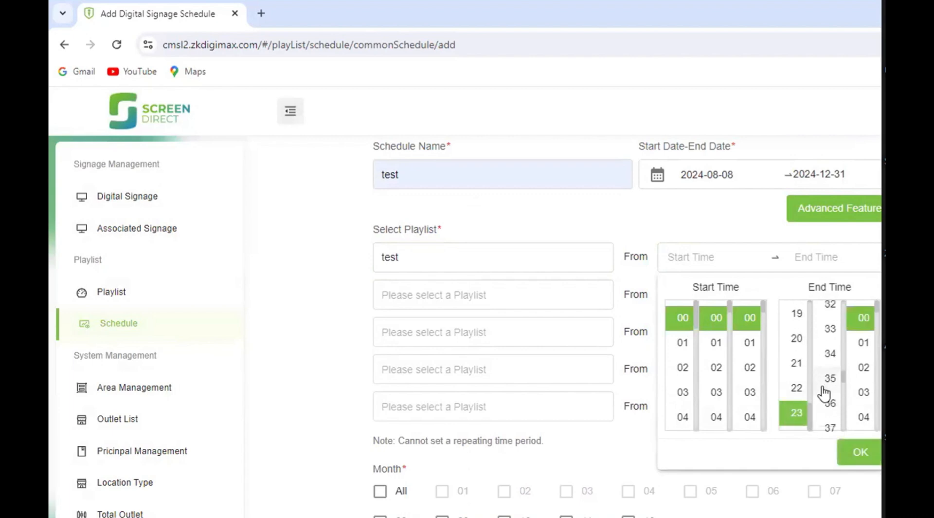
left_click(831, 412)
scroll(856, 403, "down", 18)
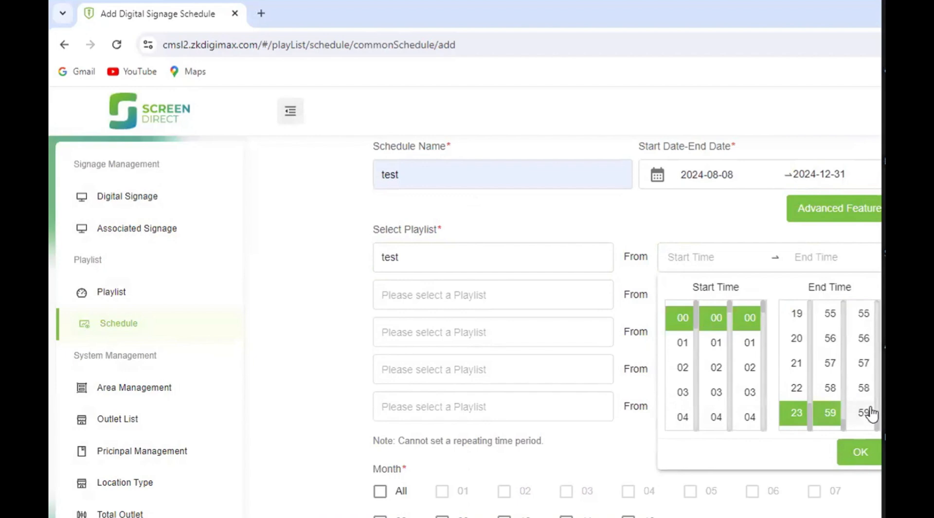
left_click(864, 413)
left_click(870, 453)
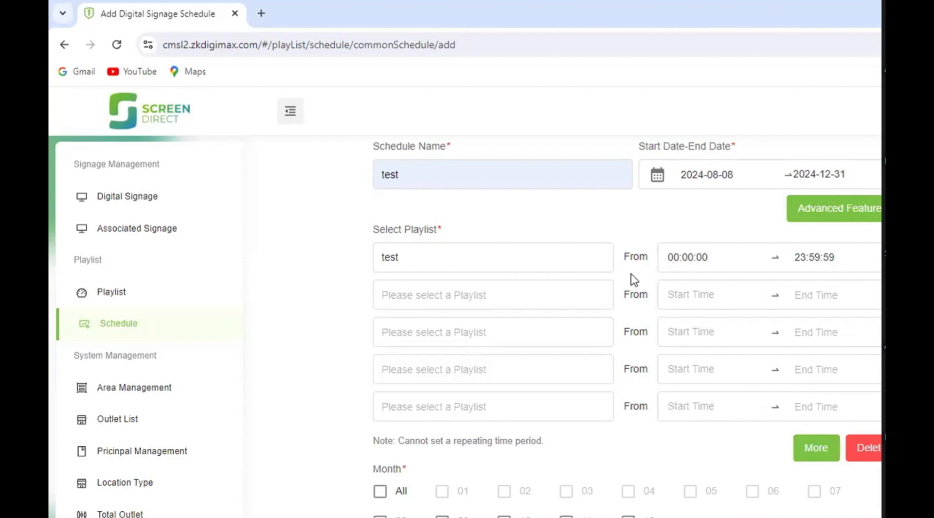
- Make the schedule run in all available months and repeat on every day of the week
scroll(634, 279, "down", 3)
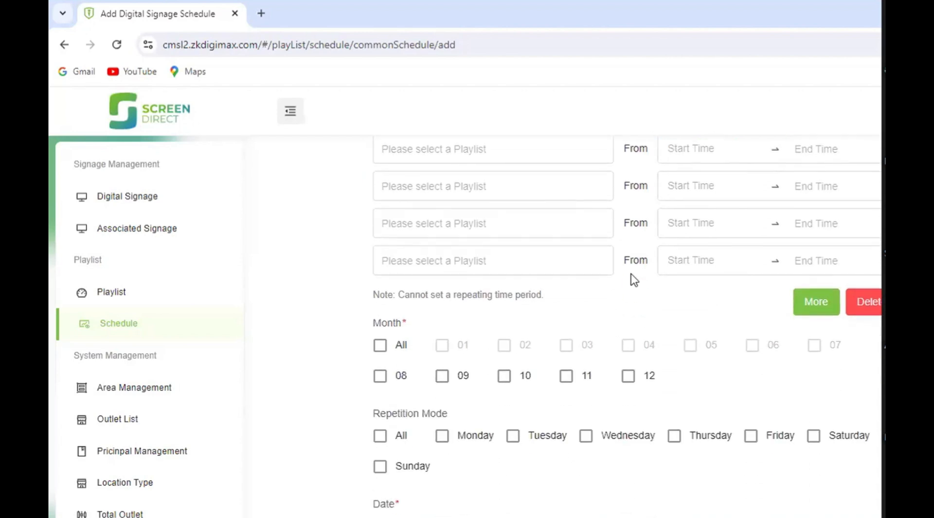
scroll(380, 294, "down", 1)
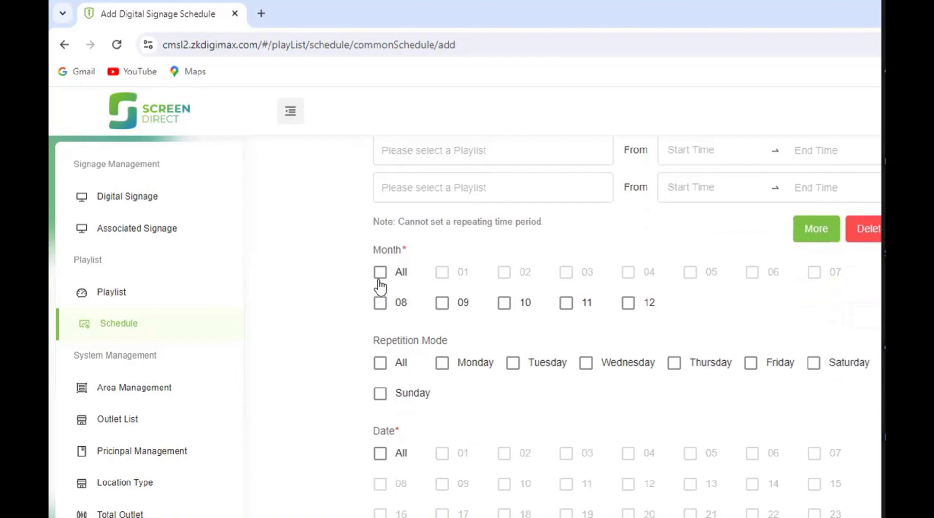
left_click(379, 275)
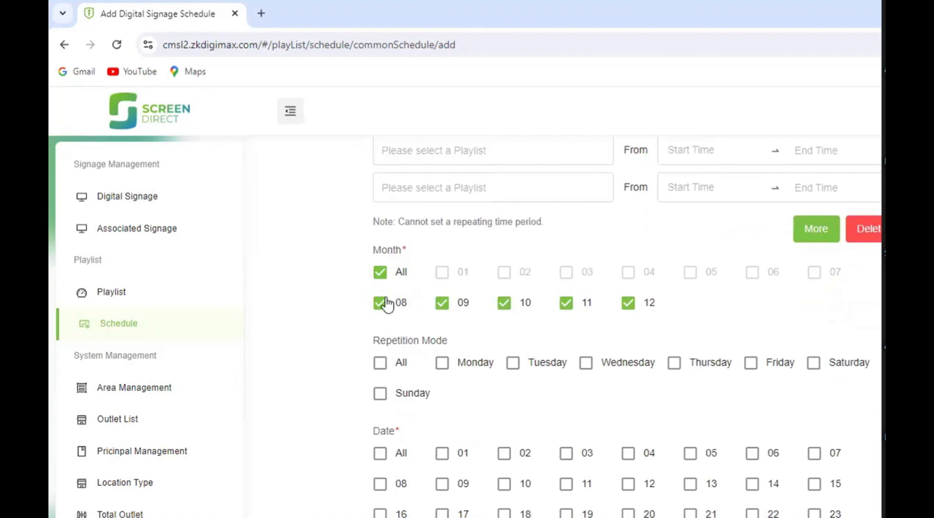
scroll(673, 354, "down", 3)
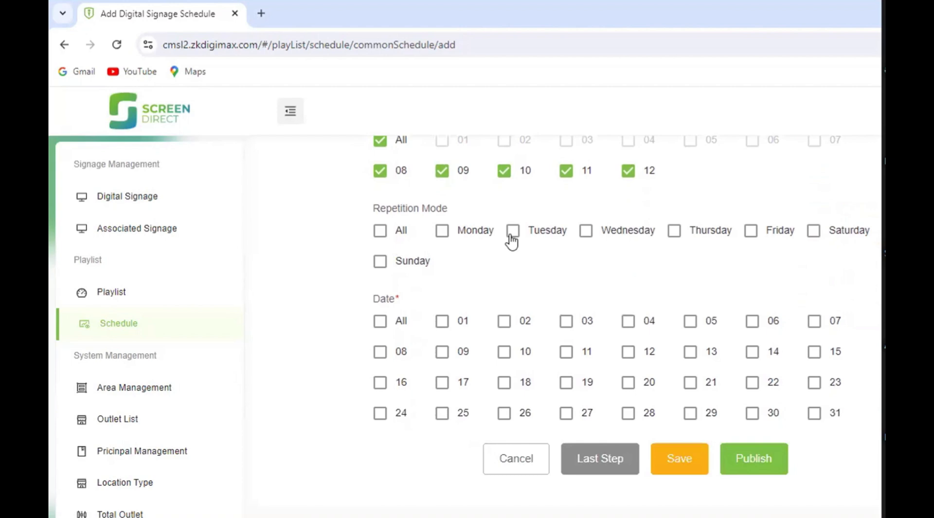
left_click(381, 232)
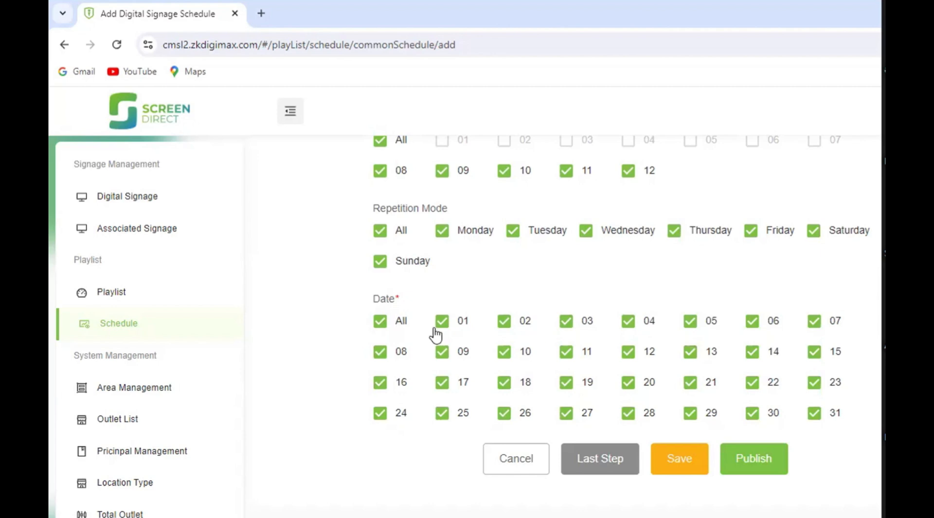
- Keep all dates from 01 to 31 selected and publish the test schedule
left_click(441, 332)
left_click(441, 328)
left_click(441, 328)
left_click(441, 328)
left_click(767, 460)
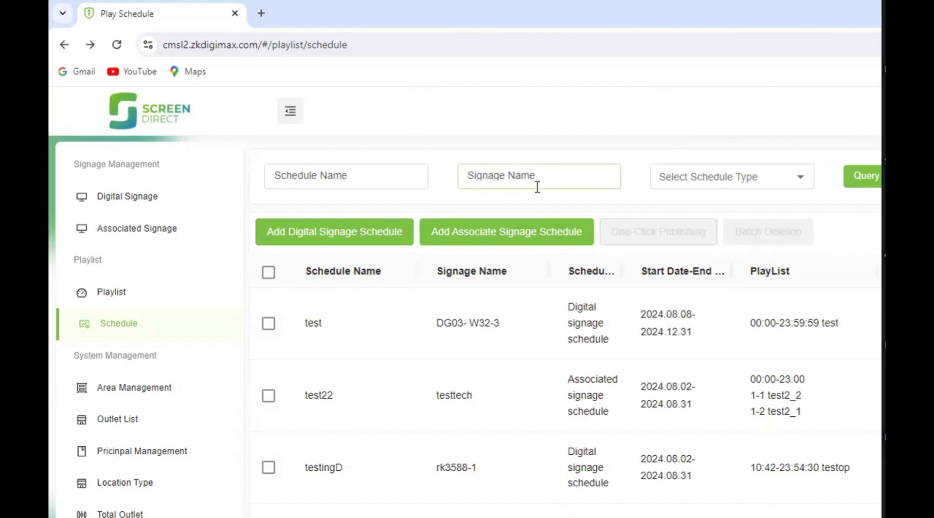
- Review the schedule list and view the existing users in User Management
scroll(502, 269, "down", 1)
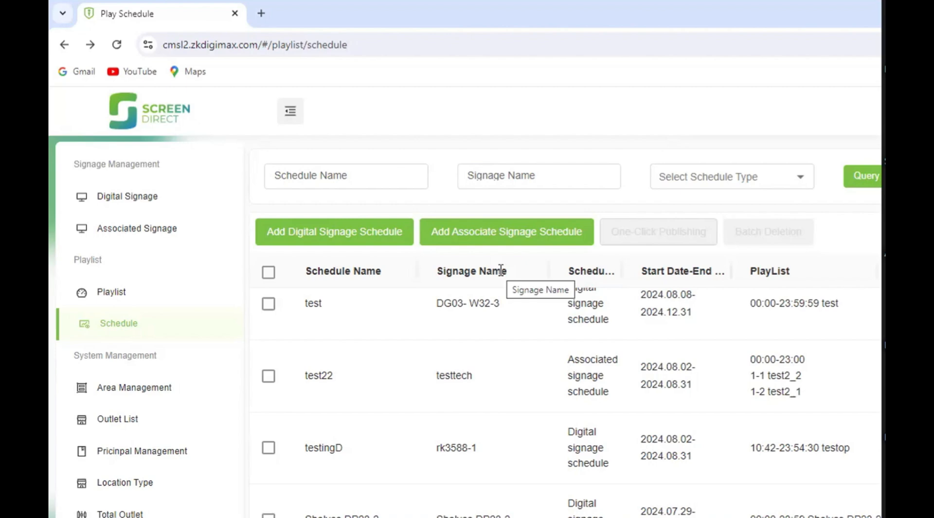
scroll(306, 272, "down", 1)
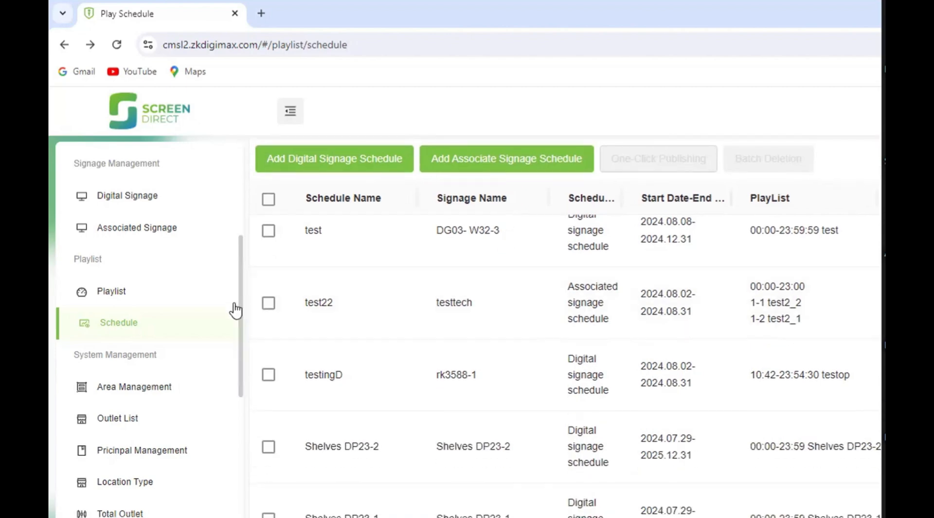
scroll(236, 310, "down", 3)
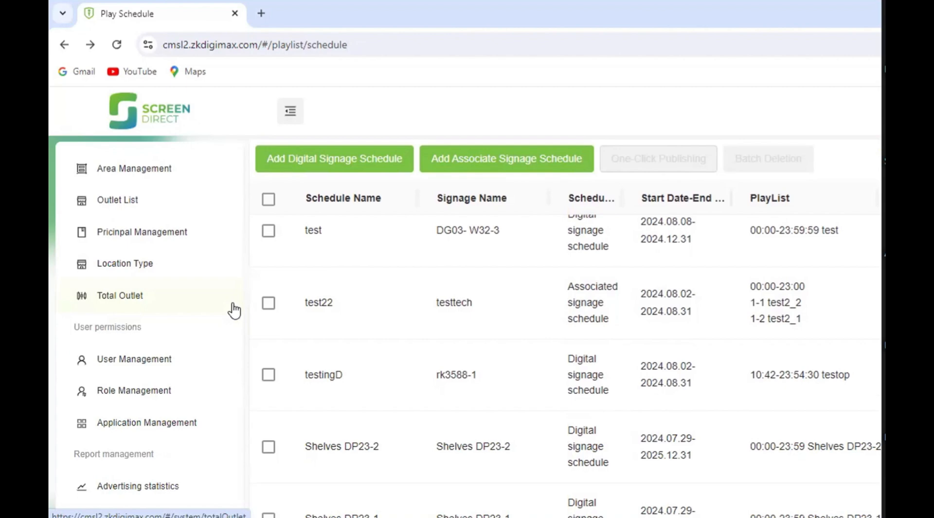
scroll(165, 343, "down", 2)
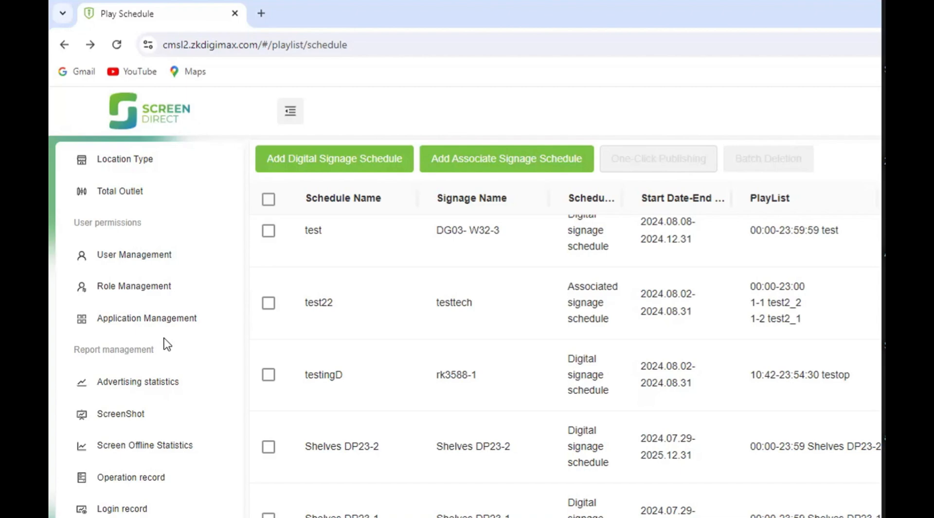
left_click(141, 254)
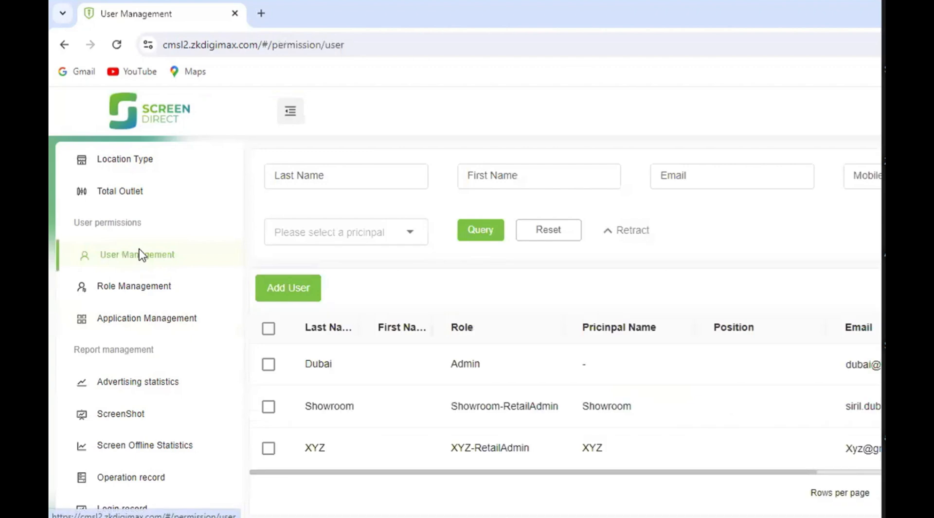
- Start a new role in Role Management with the name mgr and the role identifier sr.mgr
left_click(130, 294)
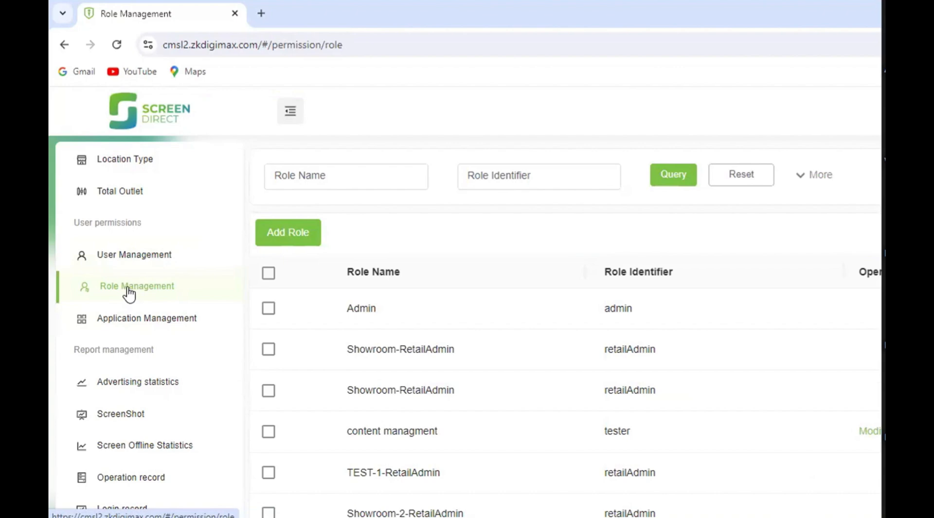
left_click(286, 238)
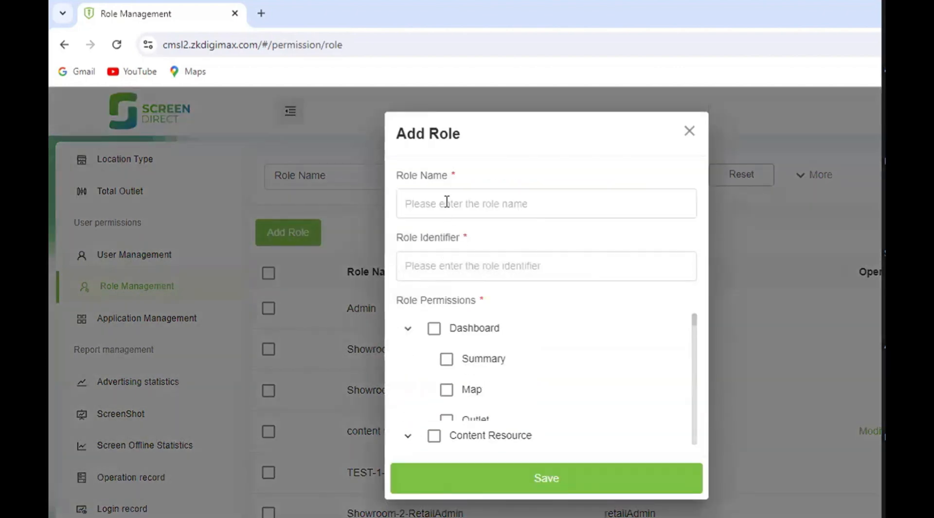
left_click(447, 202)
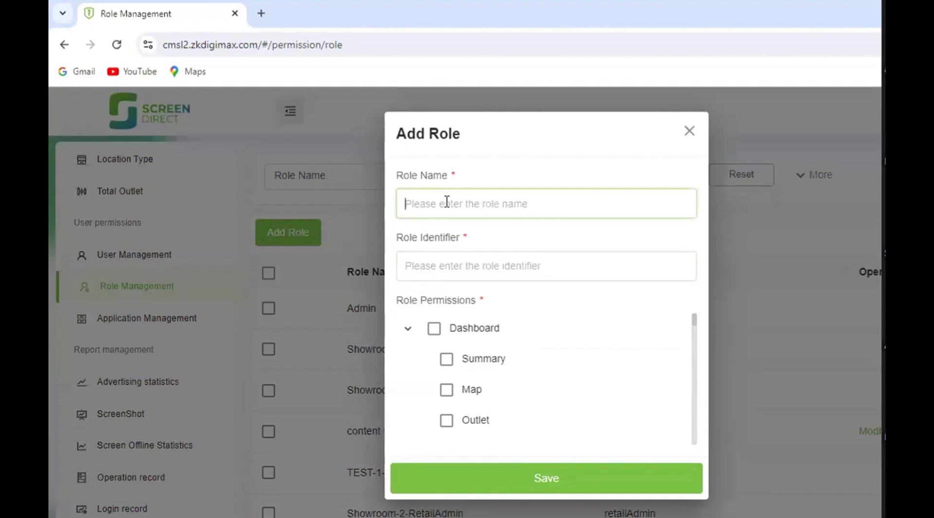
type("mgr")
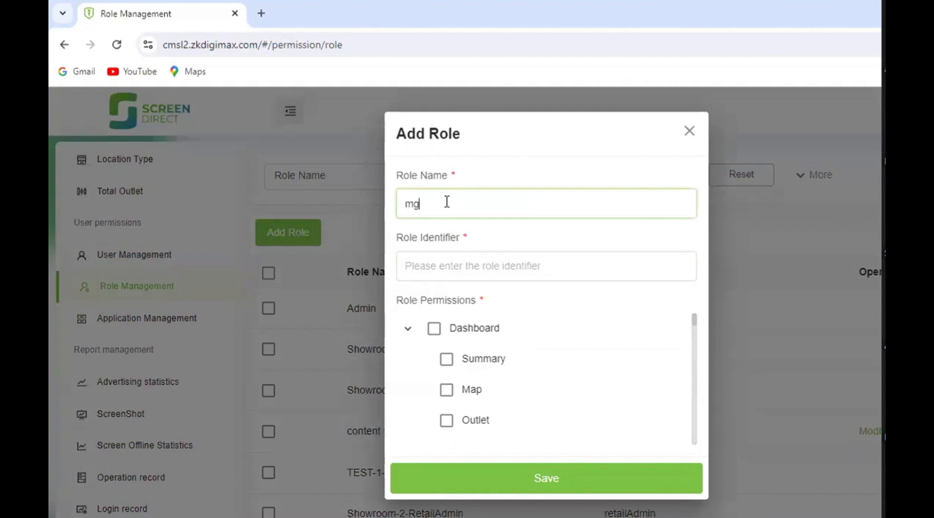
left_click(445, 271)
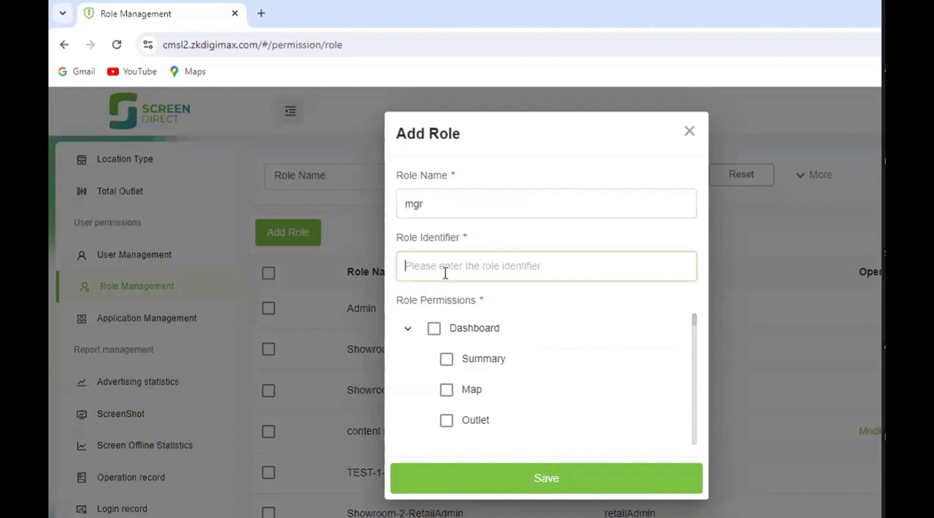
type("sr")
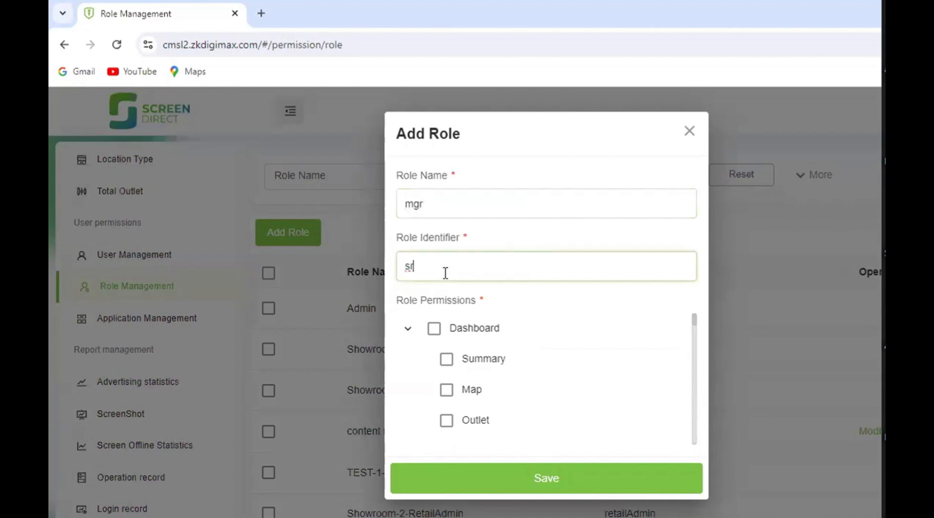
type(".mgr")
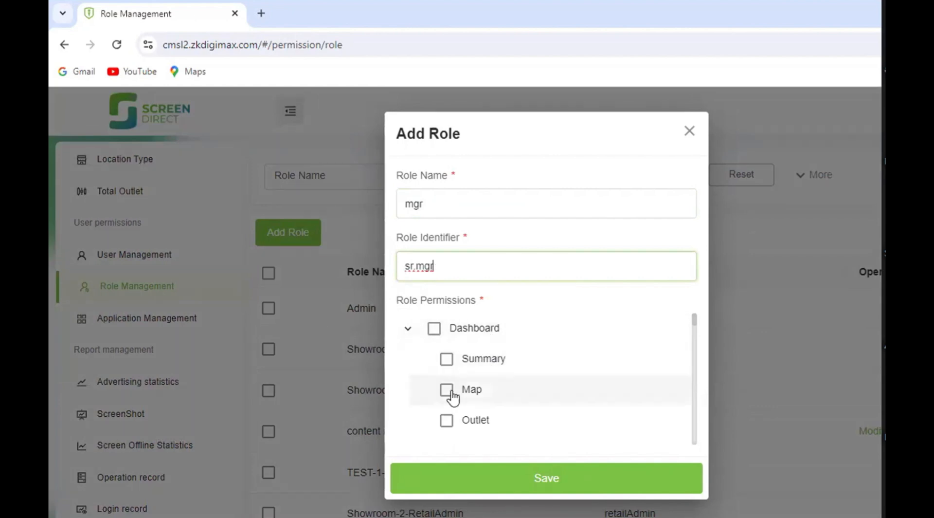
- Examine the available role permissions from Dashboard through User permissions and Report management to the Login record entries
left_click(408, 328)
scroll(438, 355, "down", 5)
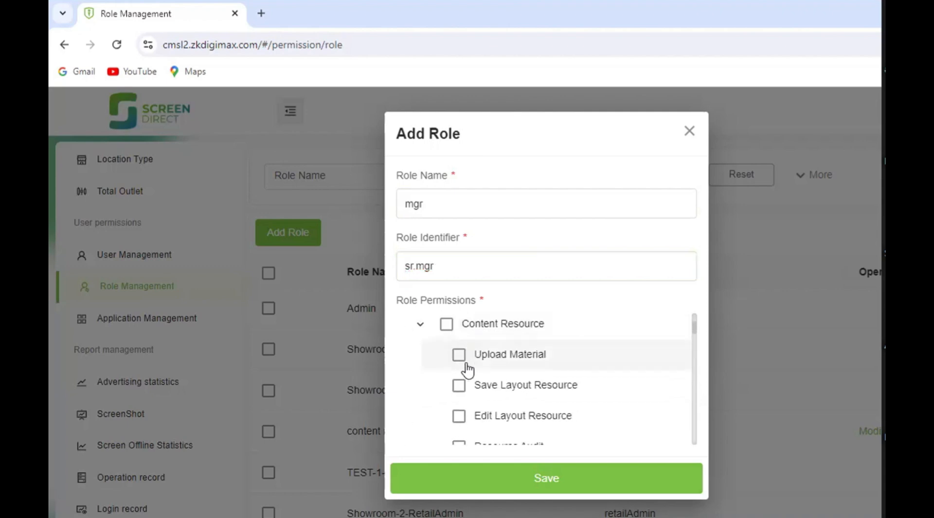
scroll(483, 413, "down", 15)
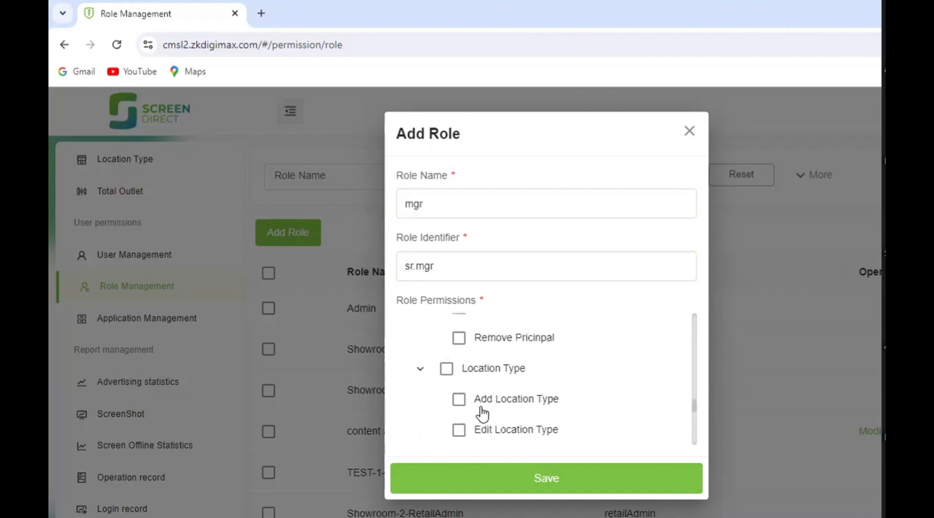
scroll(482, 413, "down", 4)
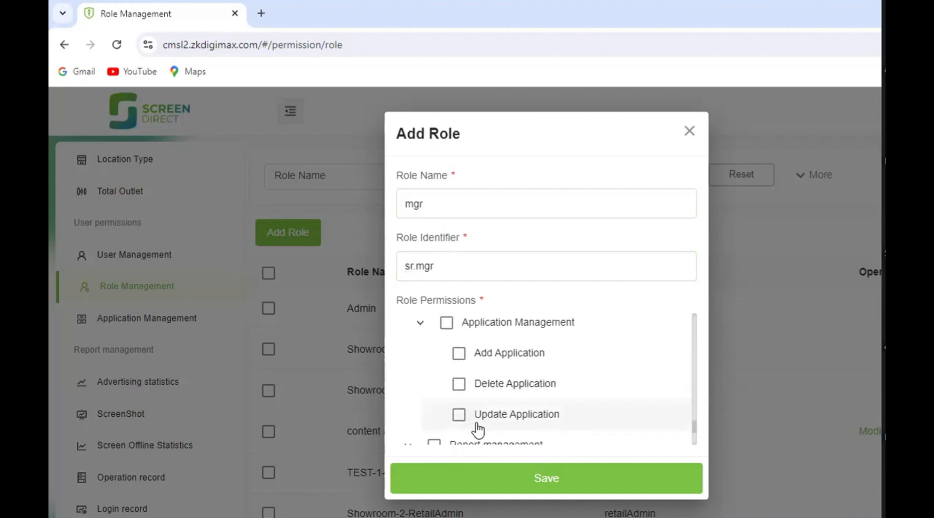
scroll(489, 403, "up", 5)
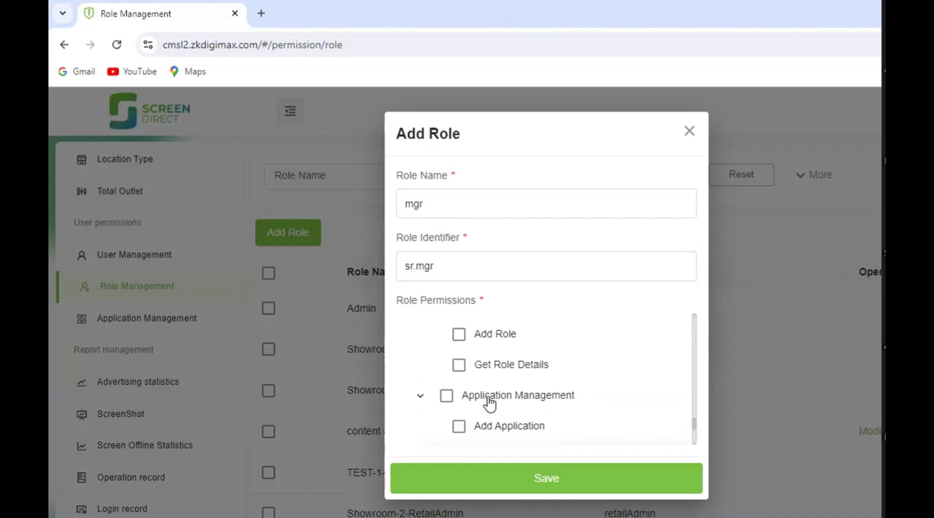
scroll(487, 402, "up", 5)
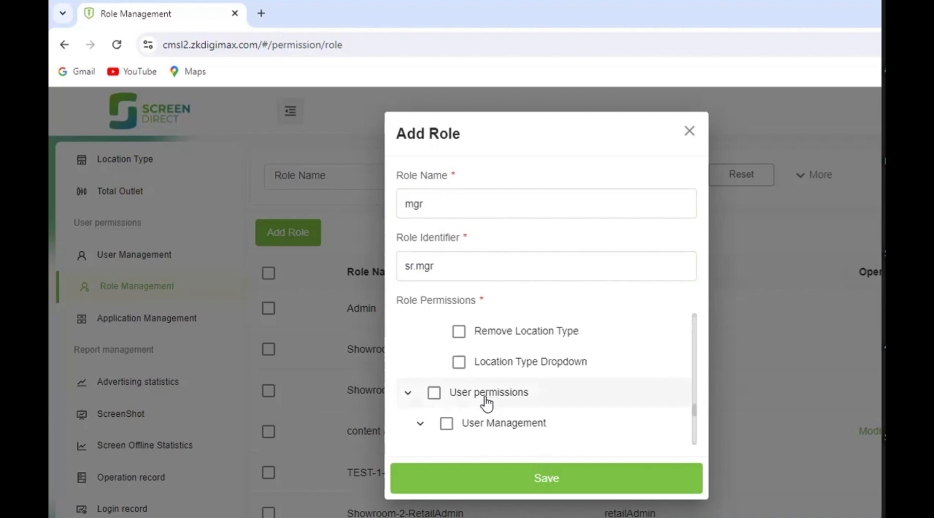
scroll(487, 402, "up", 2)
scroll(486, 404, "down", 1)
scroll(487, 403, "up", 2)
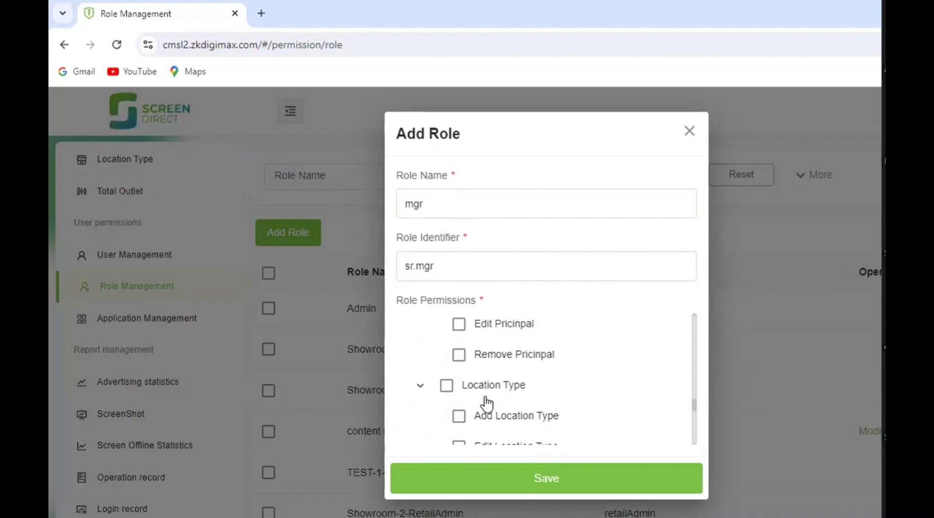
scroll(486, 403, "down", 8)
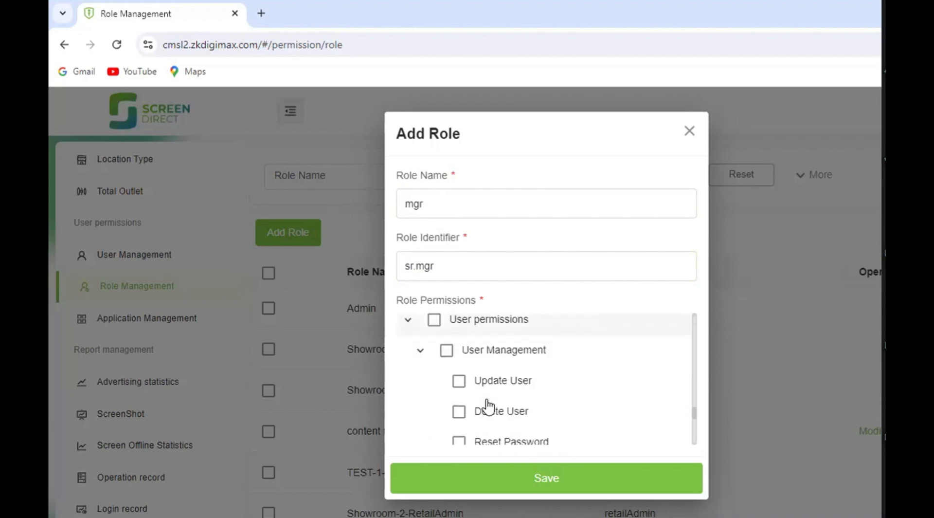
scroll(486, 403, "down", 3)
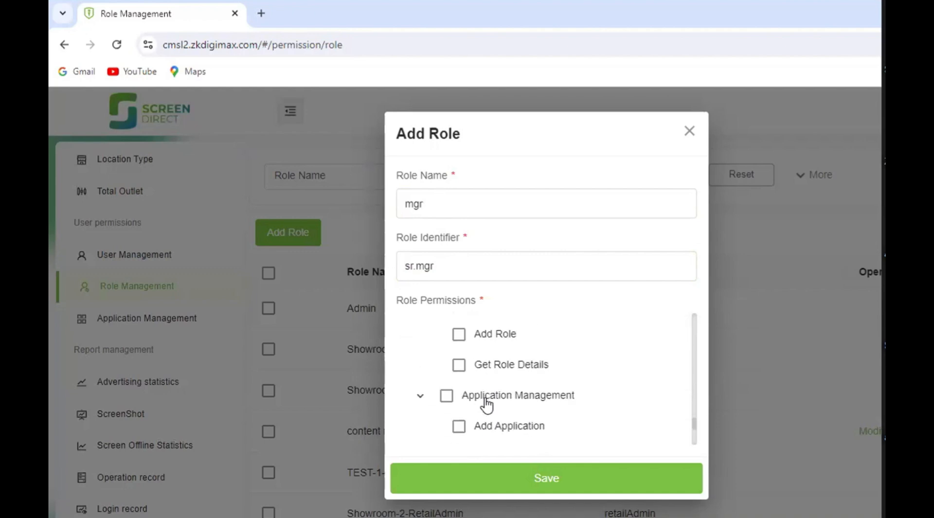
scroll(457, 402, "down", 2)
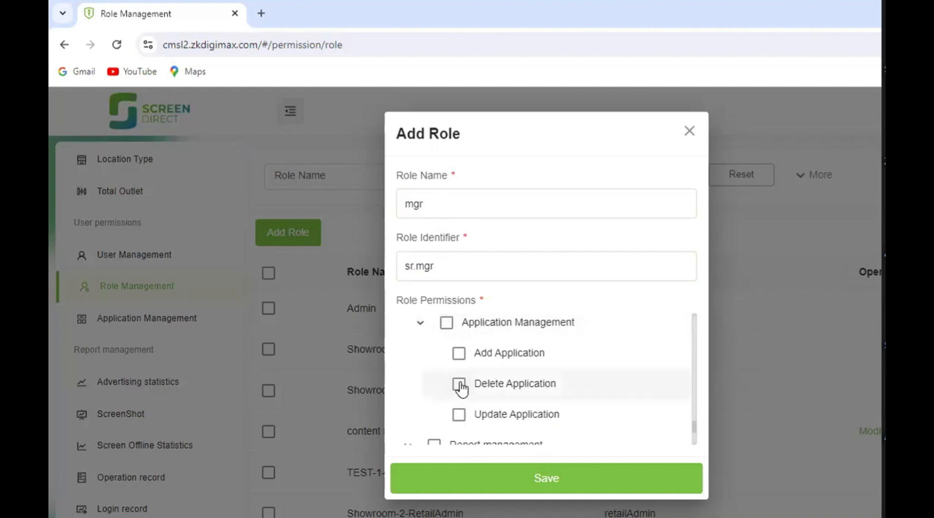
scroll(459, 357, "down", 1)
scroll(448, 361, "down", 2)
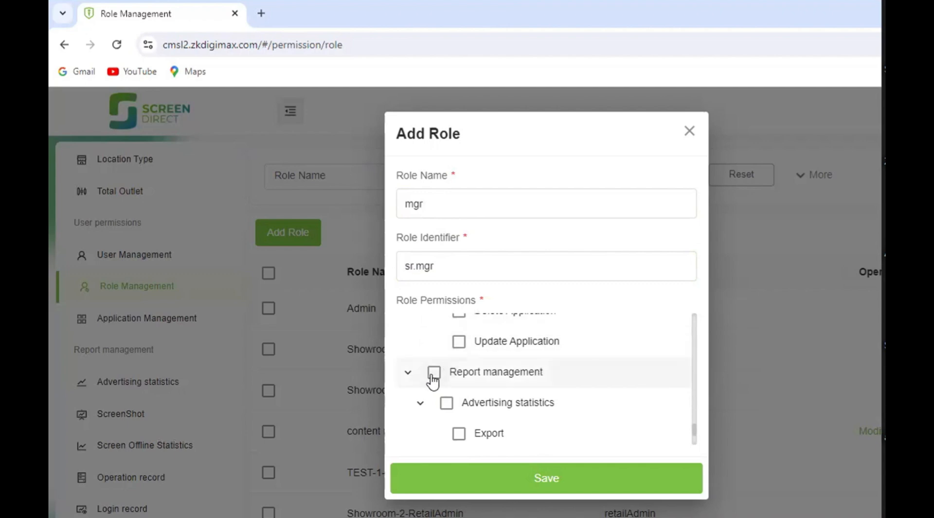
scroll(444, 400, "down", 3)
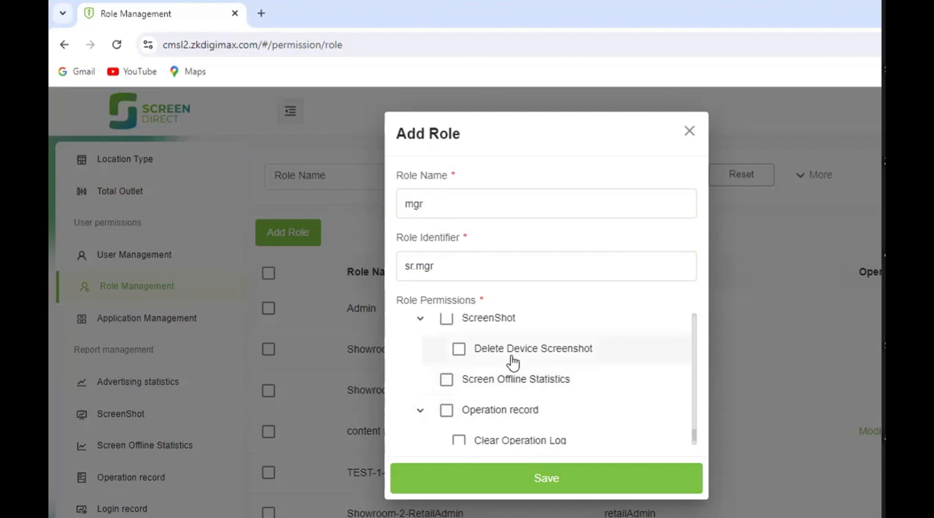
scroll(510, 355, "down", 2)
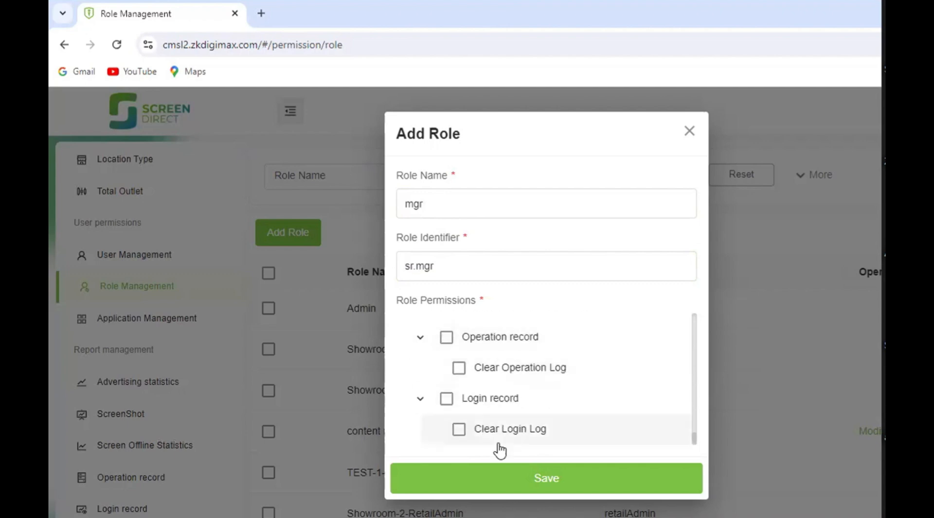
- Grant the mgr role the Add, Edit and Publish Screen Playlist Schedule permissions and save the role
scroll(492, 416, "up", 5)
scroll(491, 419, "up", 8)
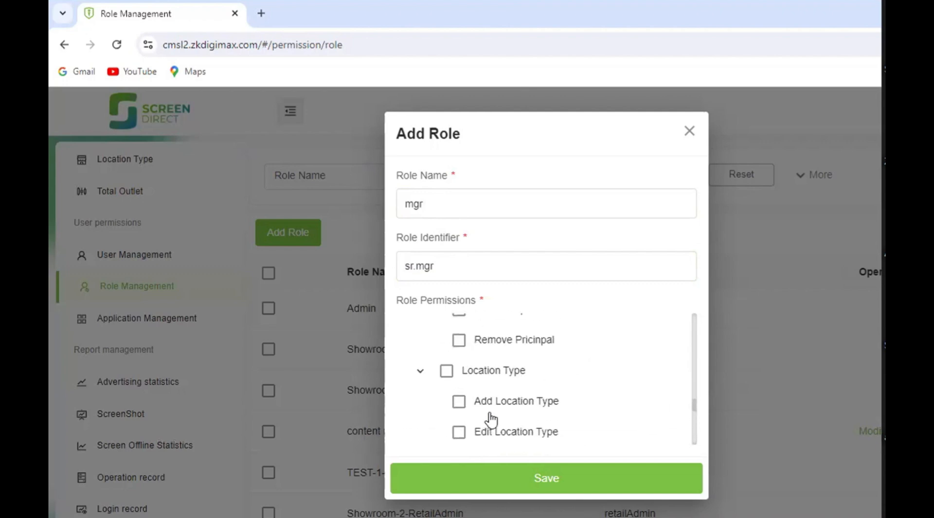
scroll(518, 382, "up", 10)
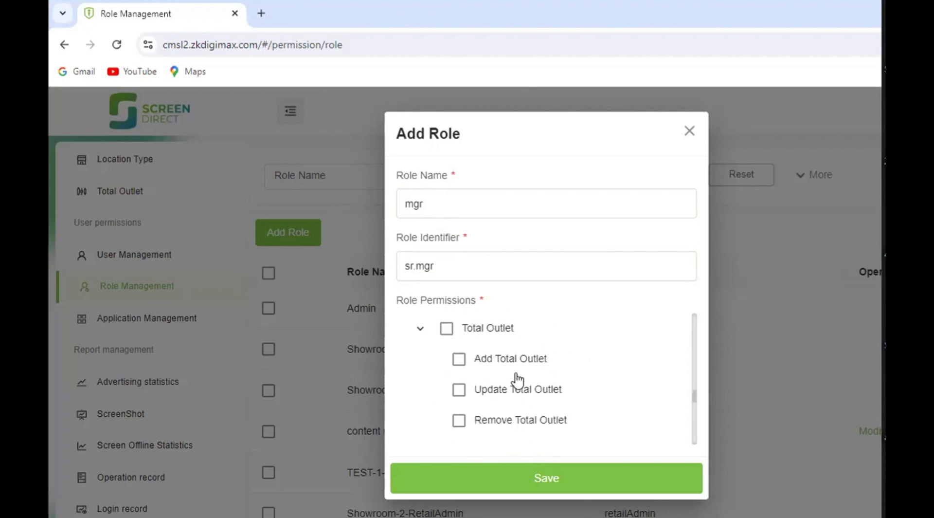
scroll(517, 381, "up", 8)
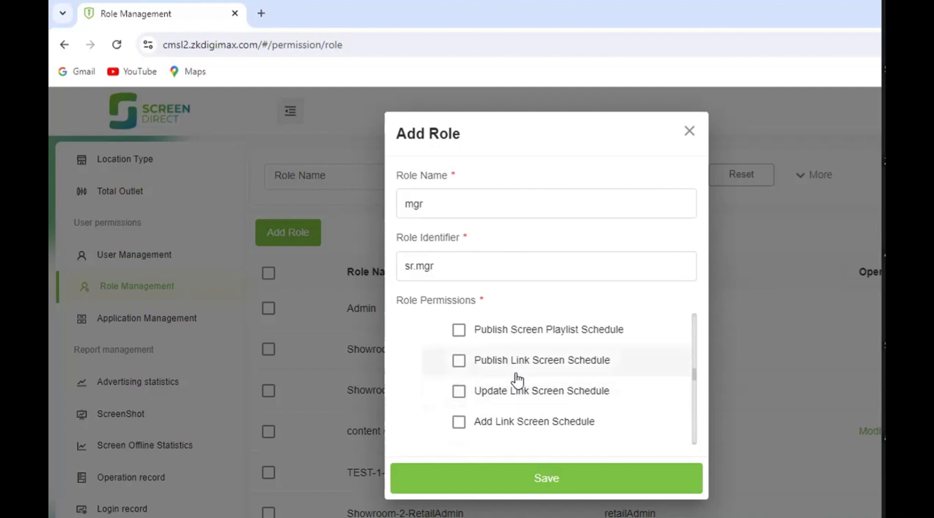
scroll(516, 379, "down", 2)
scroll(514, 382, "up", 2)
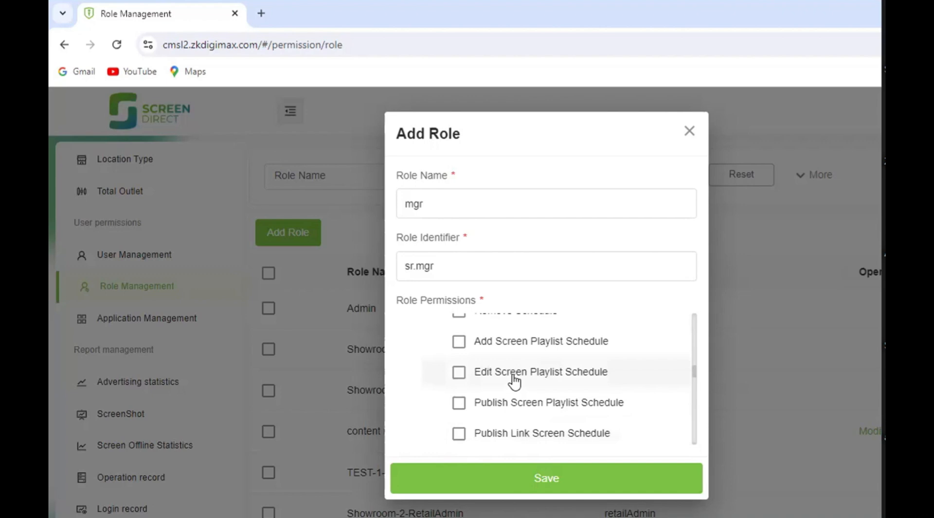
left_click(456, 345)
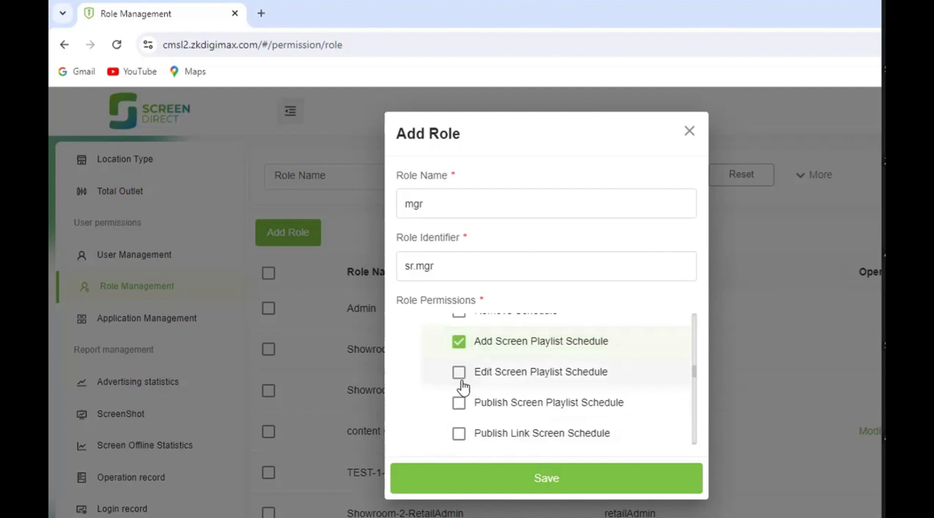
left_click(460, 371)
scroll(463, 355, "down", 4)
scroll(462, 356, "up", 2)
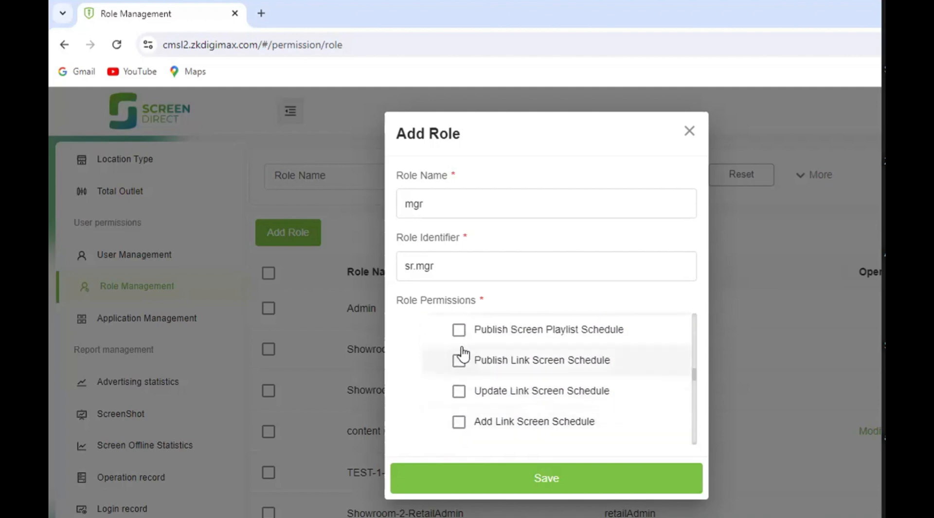
left_click(460, 336)
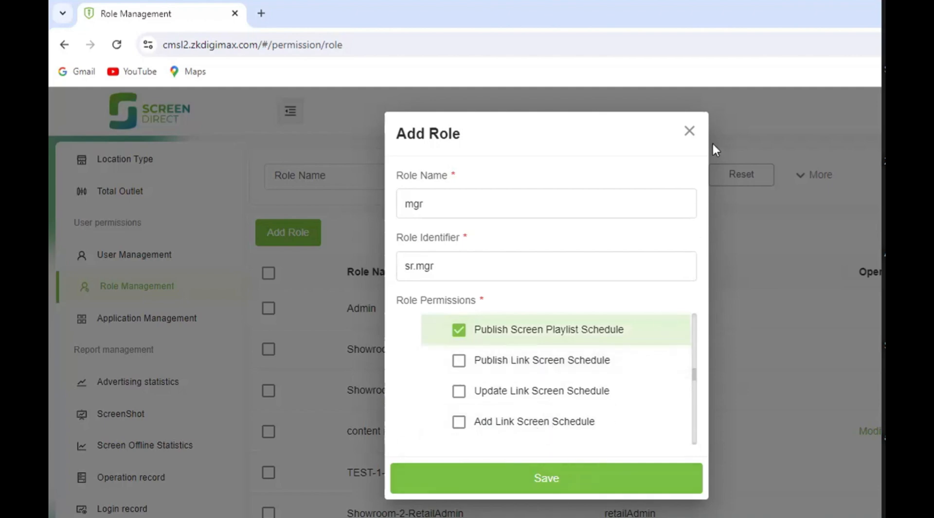
left_click(547, 479)
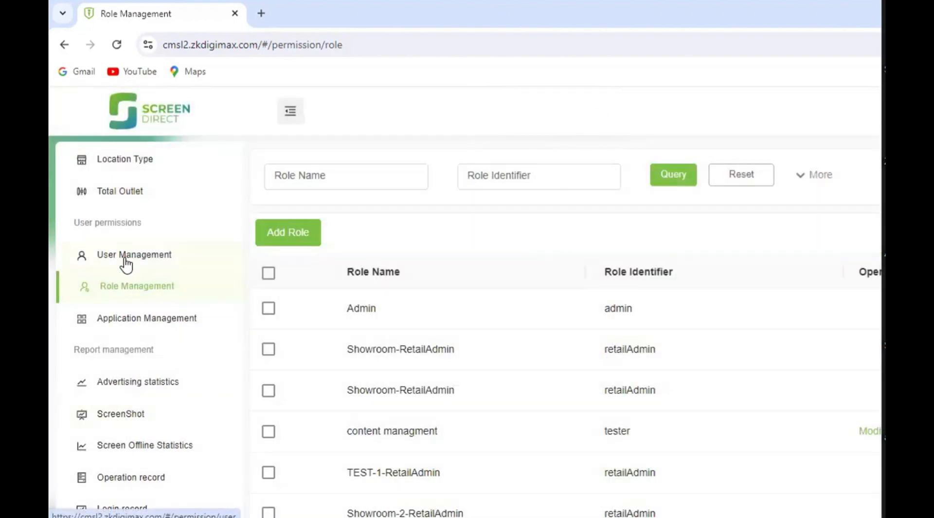
- Start a new user in User Management and fill in the user's last name and first name
left_click(126, 264)
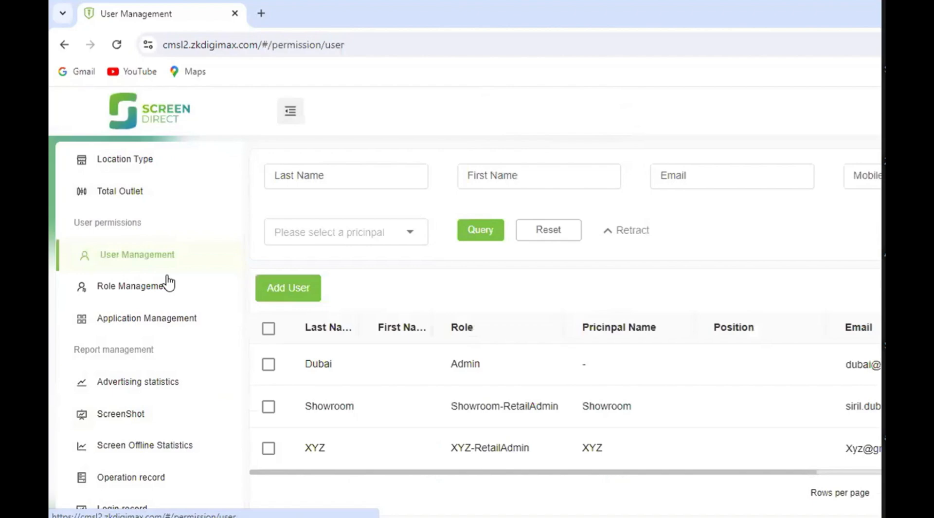
left_click(299, 292)
left_click(337, 200)
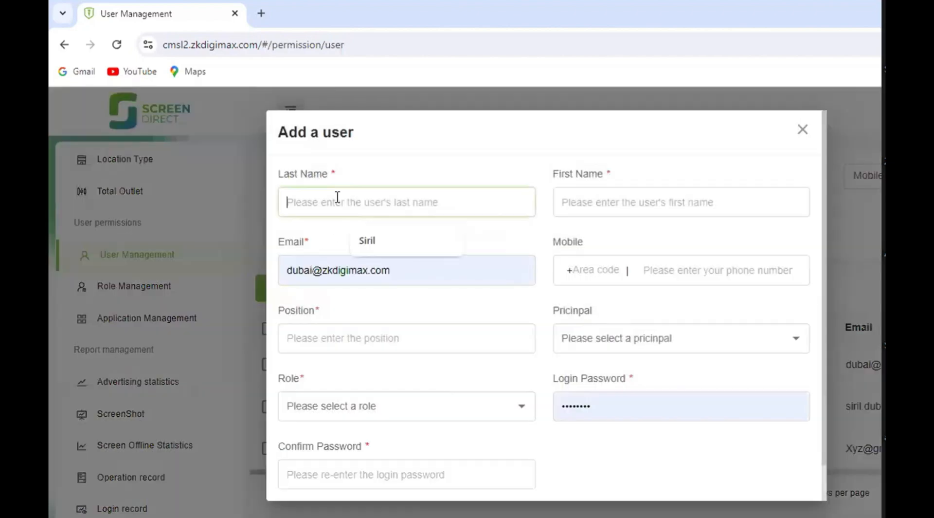
left_click(367, 243)
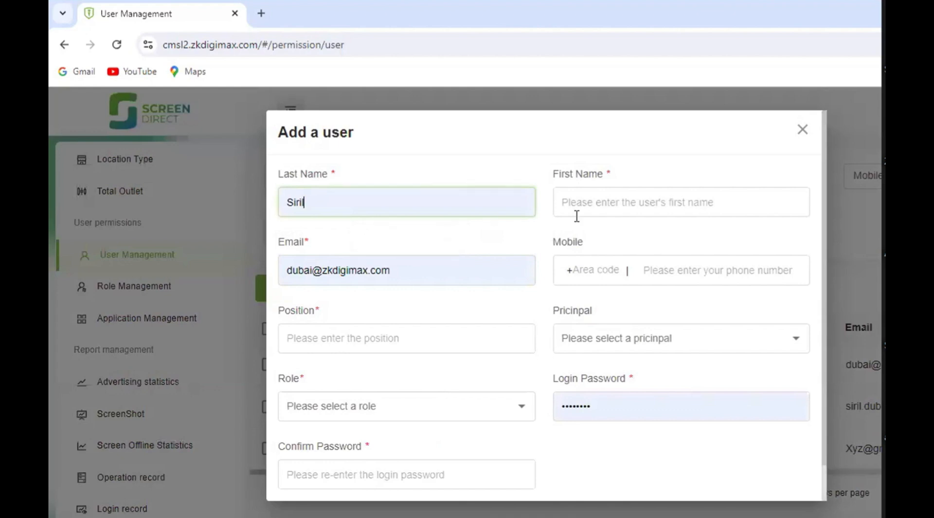
left_click(621, 205)
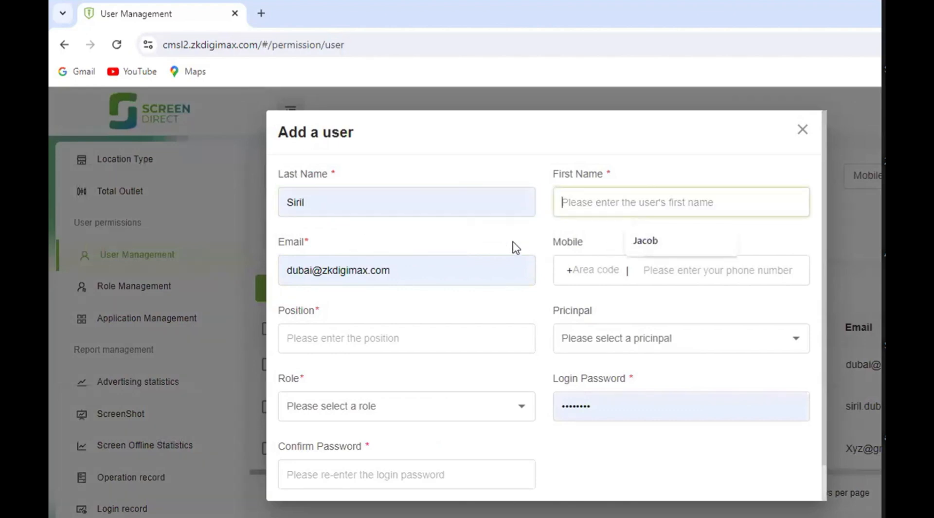
left_click(649, 243)
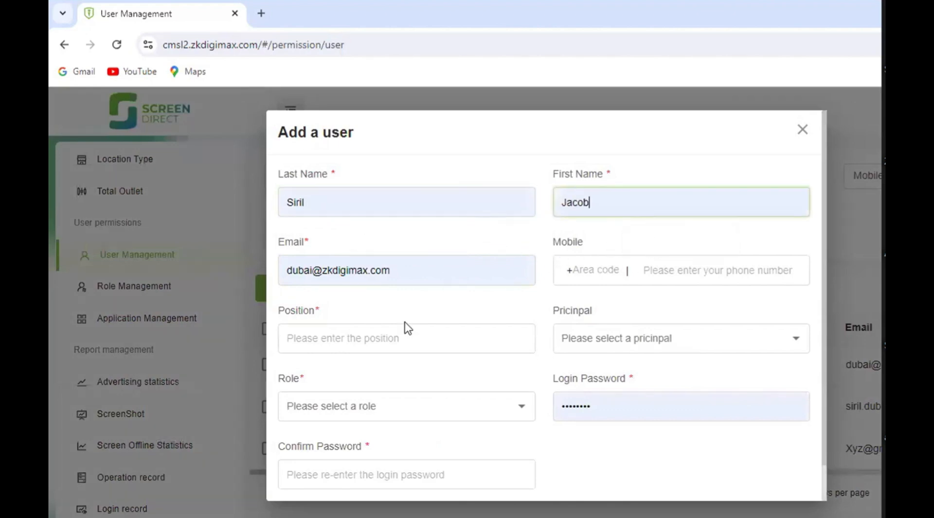
- Review the mobile and position fields and the principal and role choices for the new user, and close the form without saving
left_click(685, 271)
left_click(383, 341)
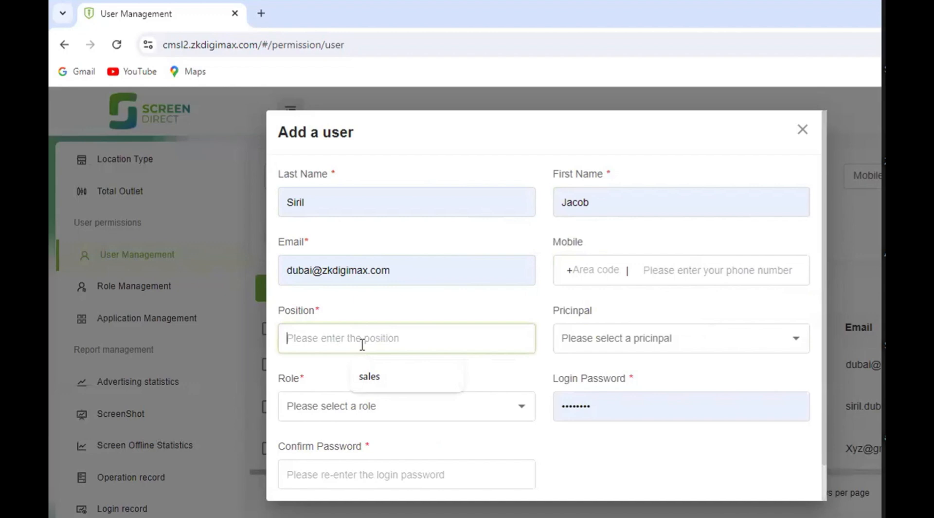
left_click(647, 350)
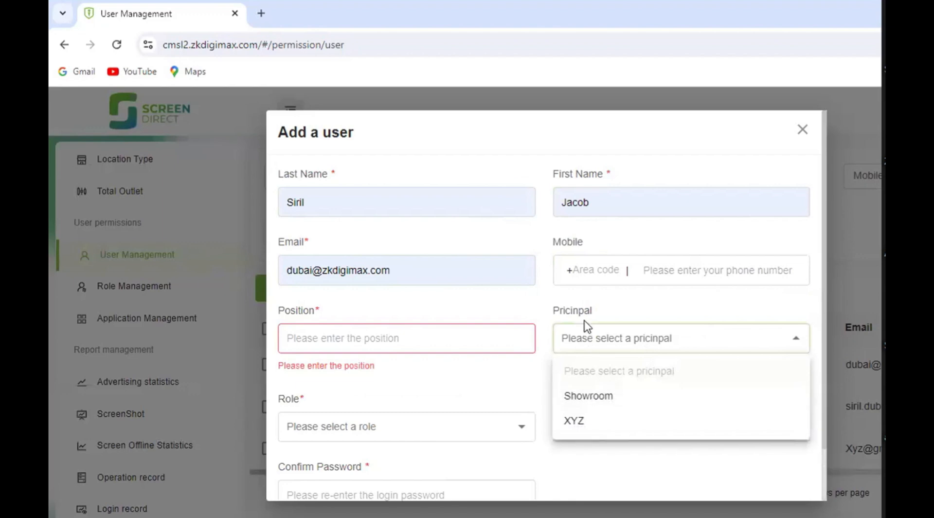
left_click(508, 308)
scroll(428, 389, "down", 2)
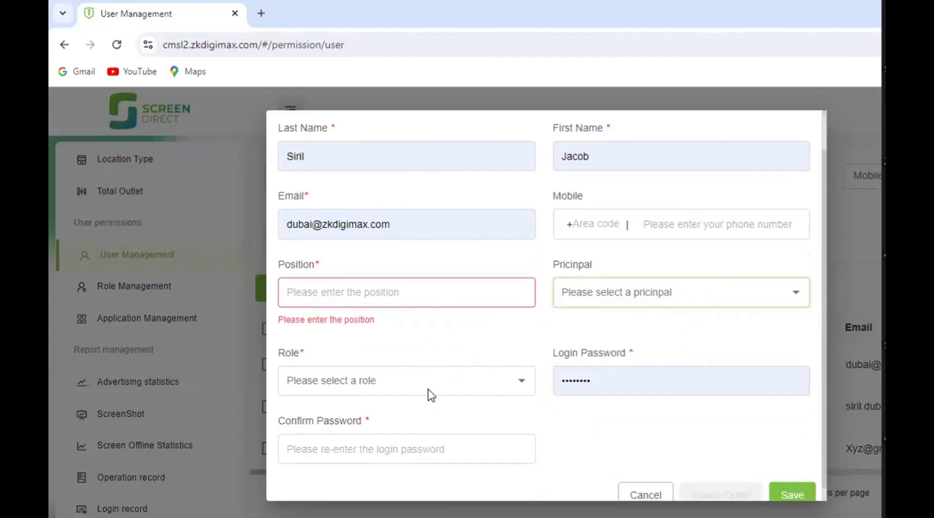
left_click(417, 377)
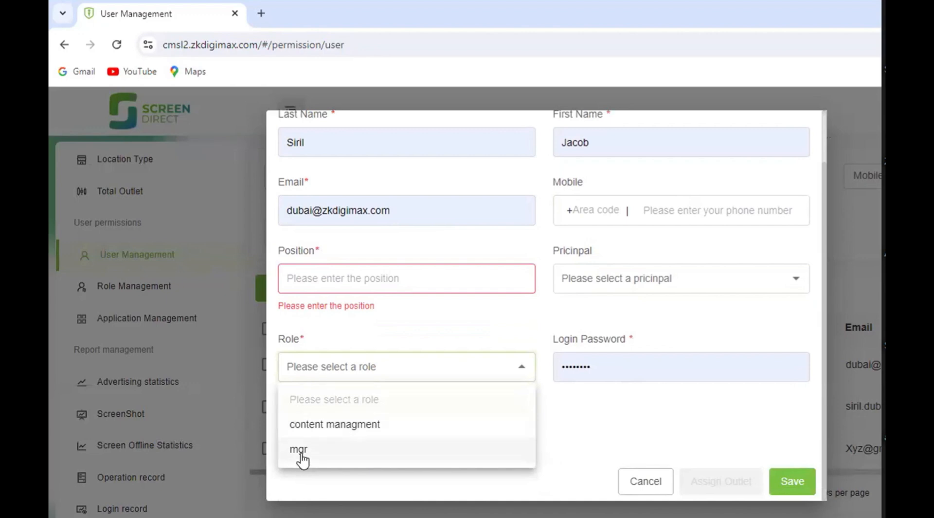
left_click(424, 322)
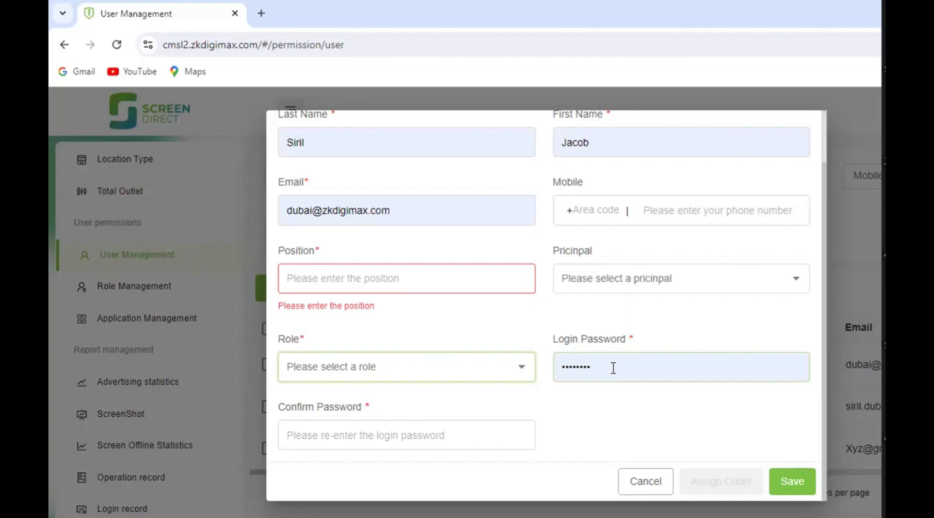
left_click(632, 483)
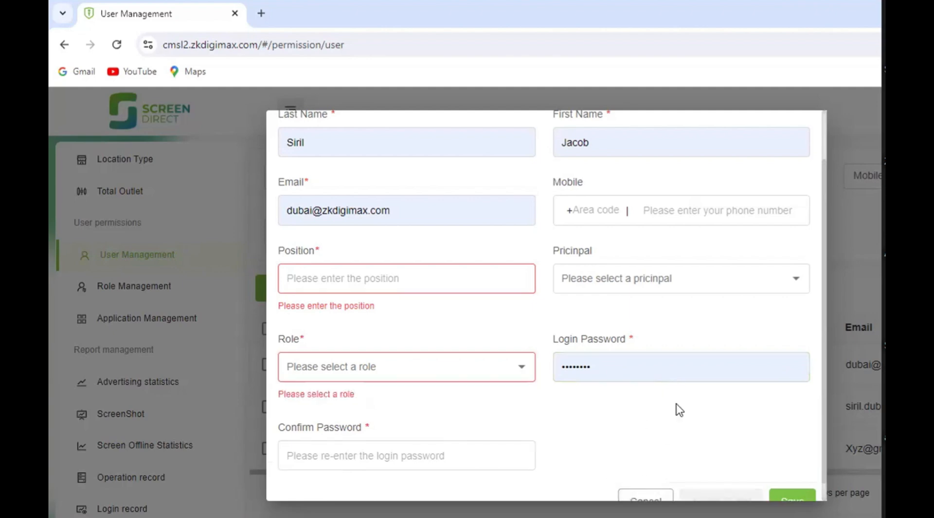
scroll(708, 366, "up", 1)
scroll(721, 348, "up", 2)
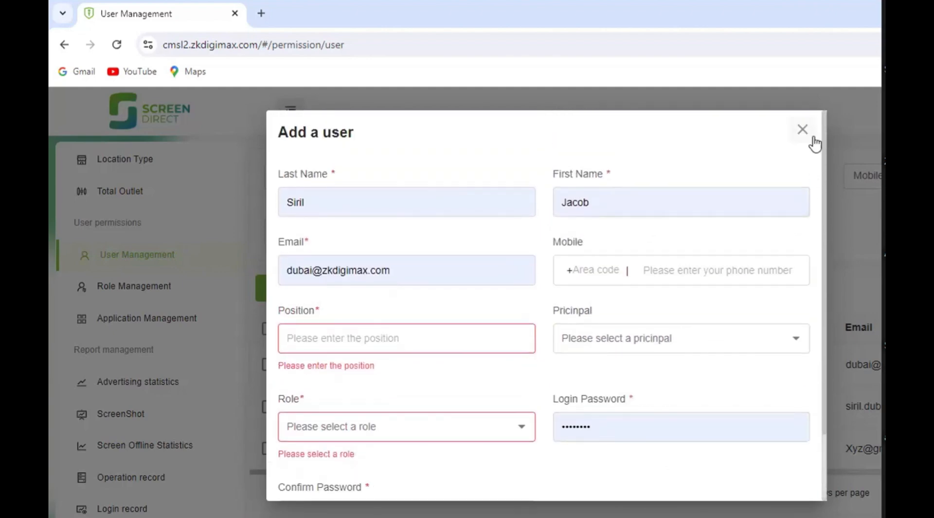
left_click(794, 132)
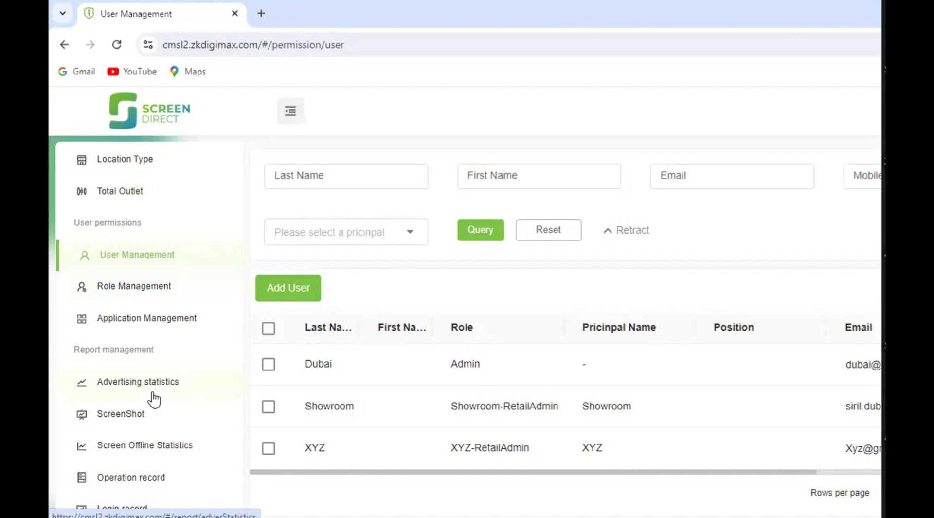
- Open the ScreenShot report to view the captured signage screenshots
scroll(154, 400, "down", 1)
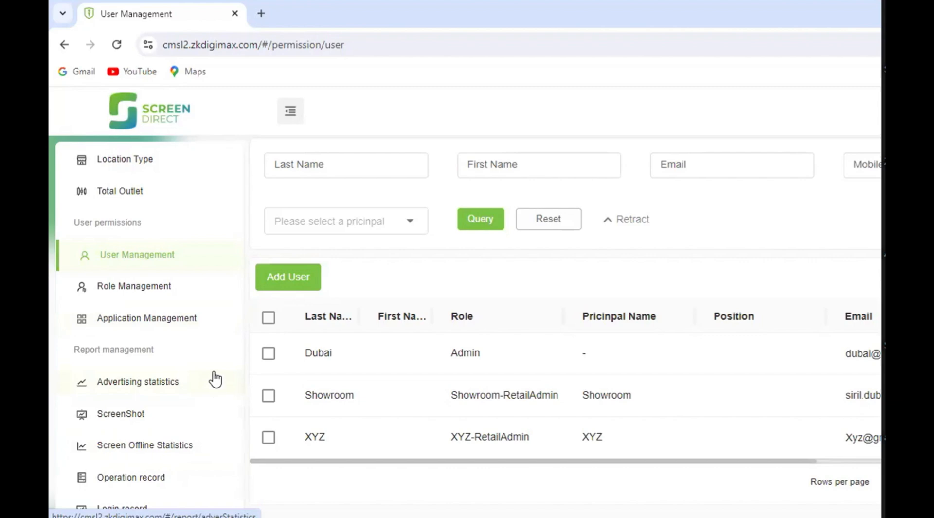
left_click(130, 416)
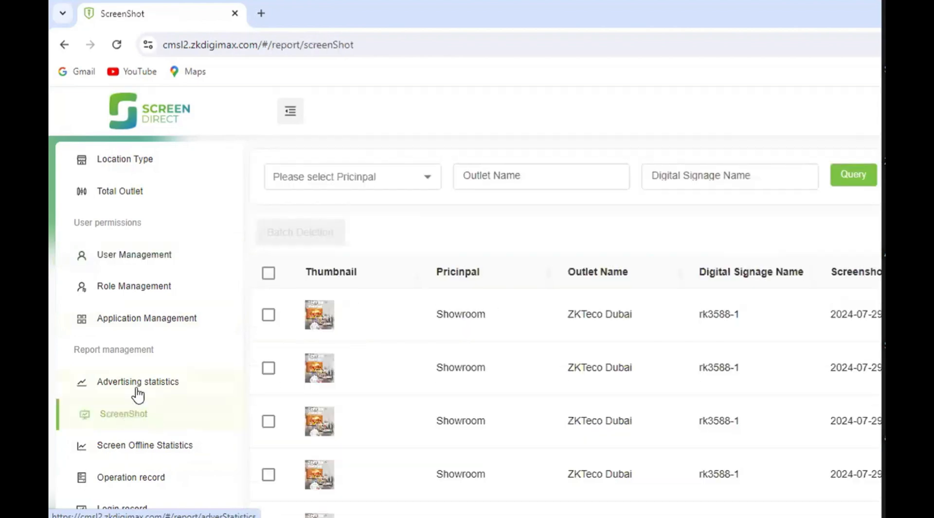
- View the Advertising statistics report, and return to the ScreenShot report to look over its list of captures
left_click(138, 393)
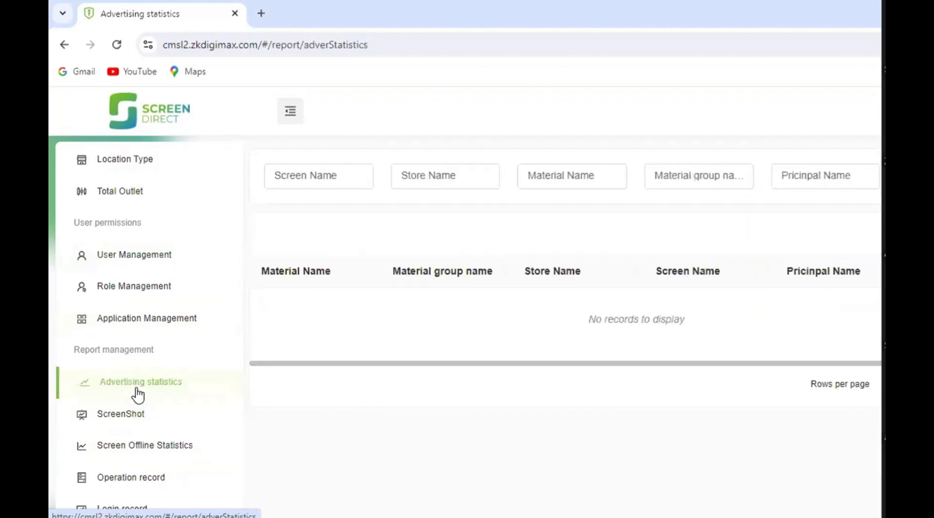
left_click(126, 408)
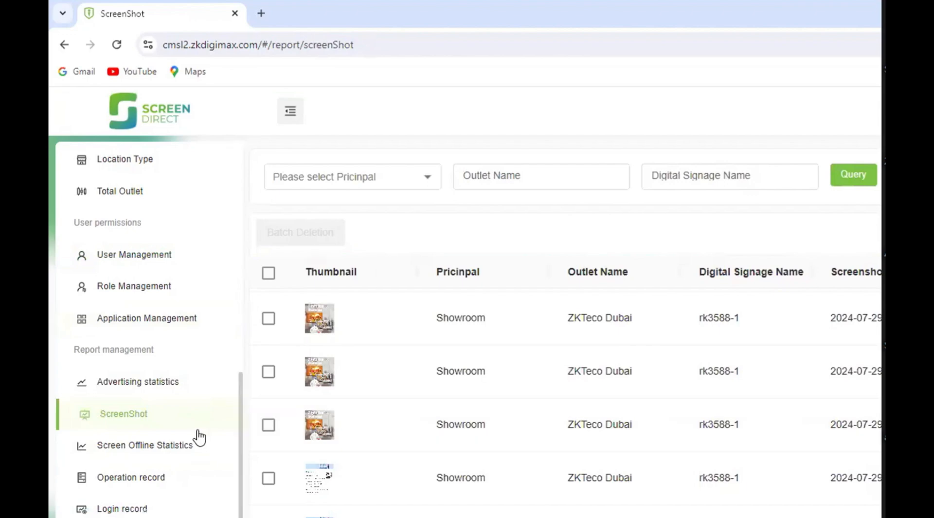
- Open the Operation record report and review the logged operations with their accounts, IPs, addresses and times through the end of the list
left_click(144, 479)
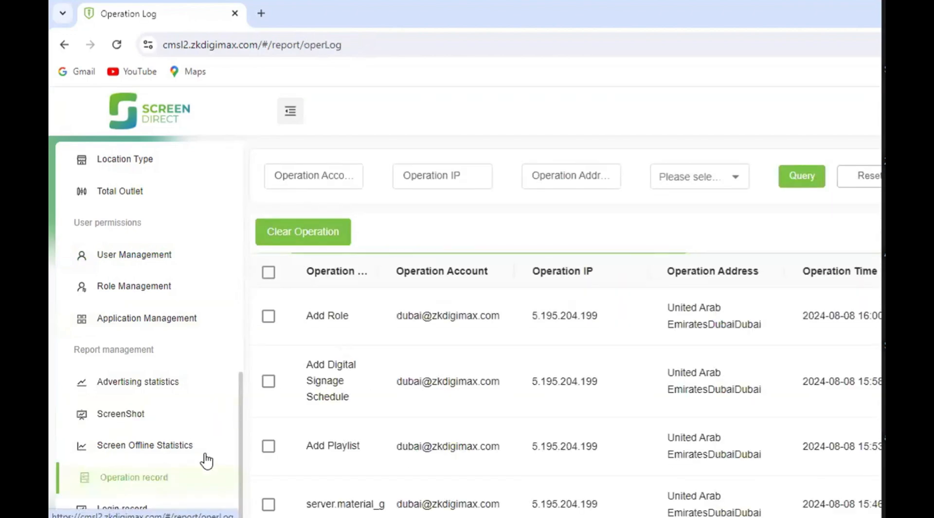
scroll(345, 373, "down", 3)
scroll(345, 373, "up", 3)
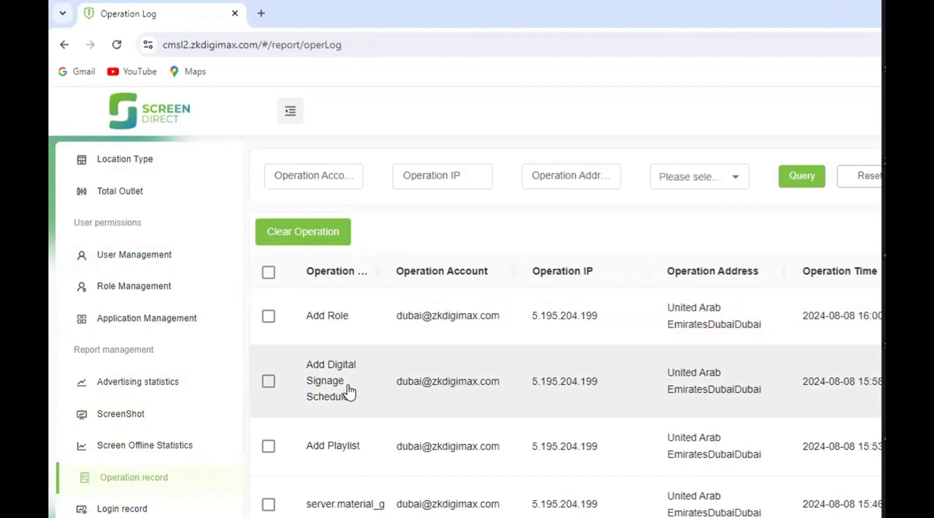
scroll(747, 375, "down", 3)
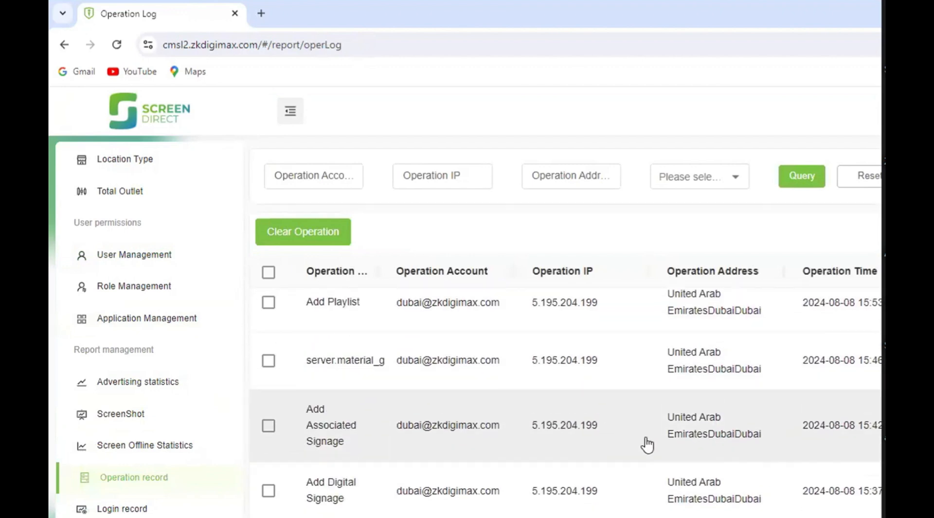
scroll(839, 420, "up", 3)
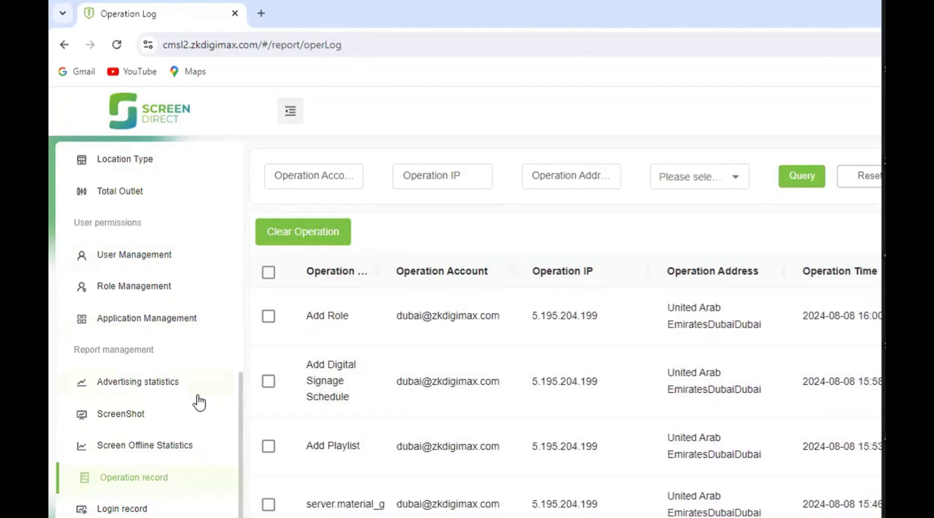
scroll(162, 417, "down", 5)
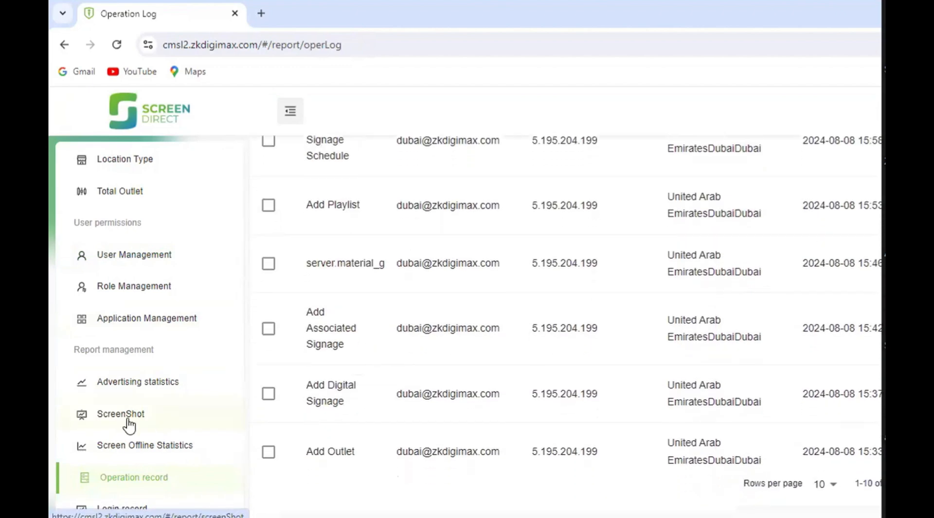
scroll(129, 424, "up", 10)
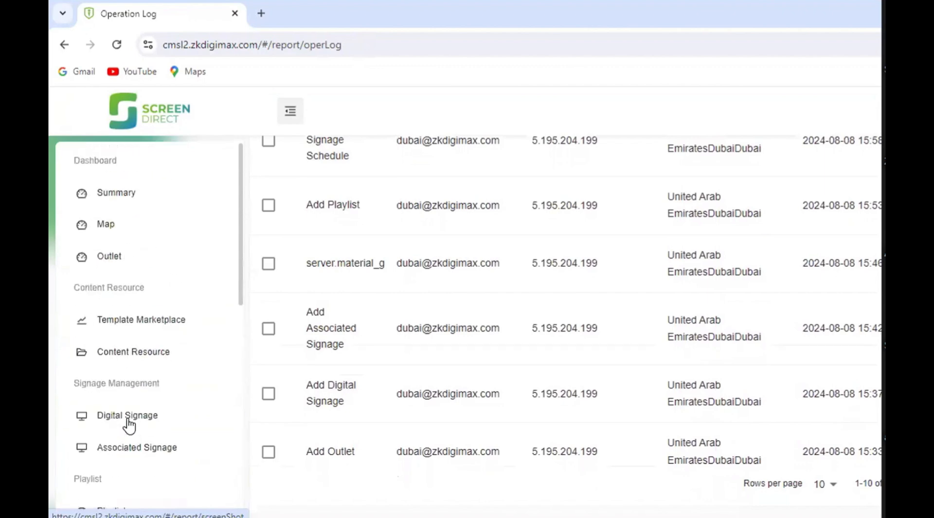